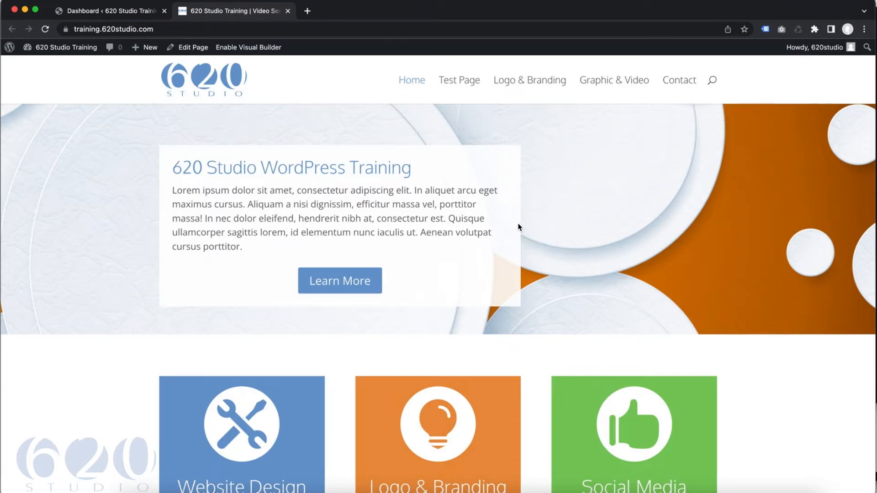
- Review the live home page's layout from the hero banner down to the footer
scroll(528, 268, "down", 15)
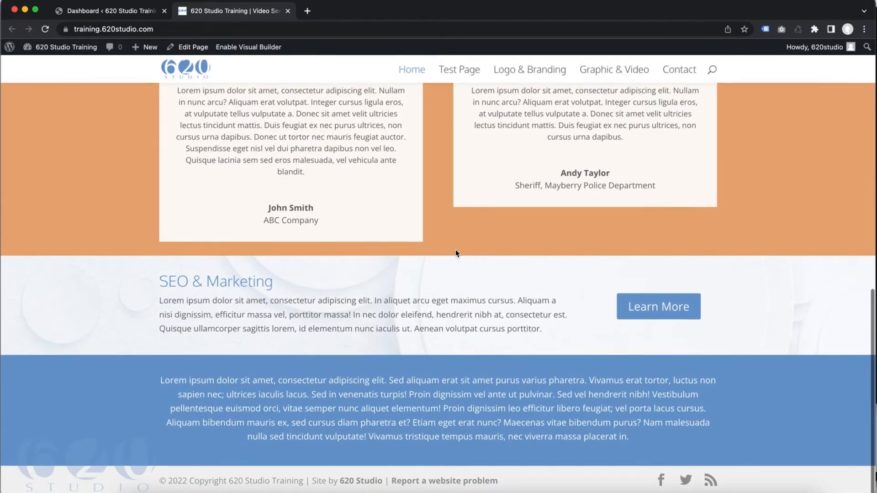
scroll(456, 249, "up", 15)
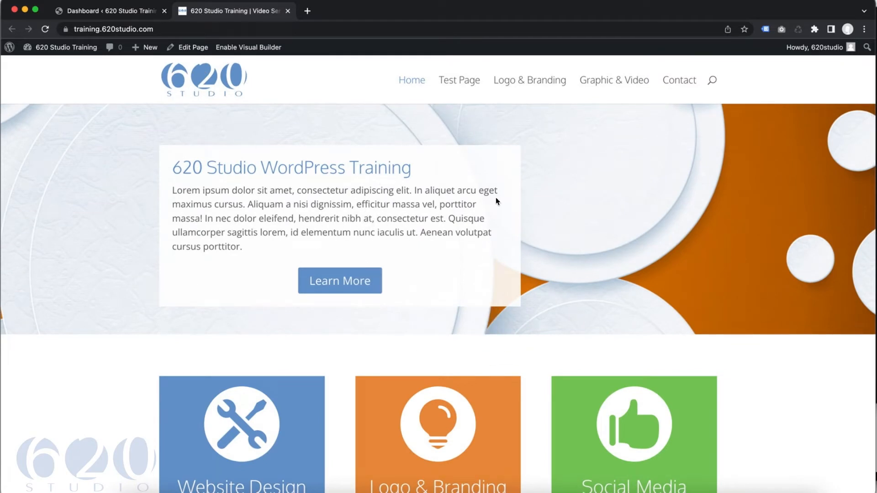
scroll(443, 253, "down", 5)
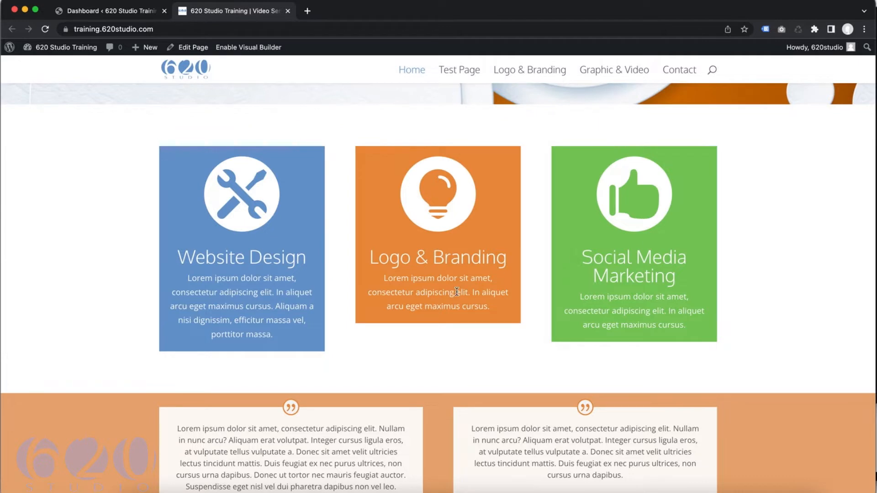
scroll(456, 291, "up", 5)
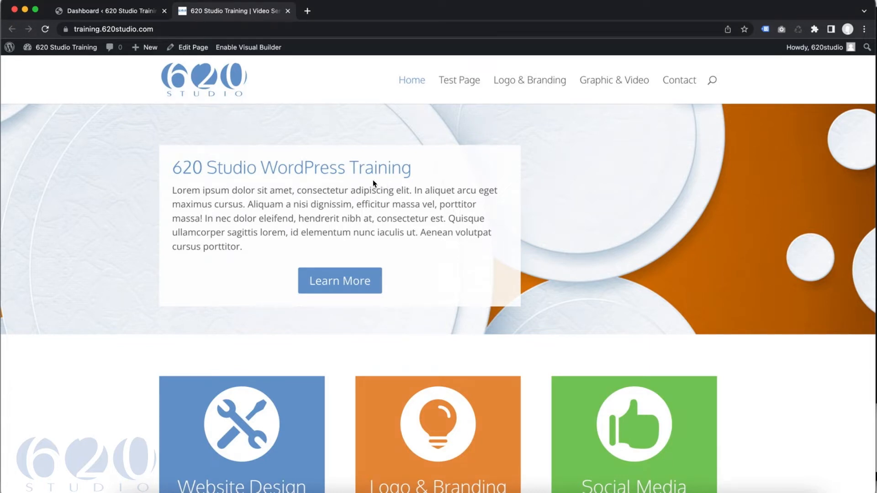
- Open the Home page for editing from the WordPress pages list and look over its wireframe of sections, rows and modules
left_click(127, 14)
left_click(109, 167)
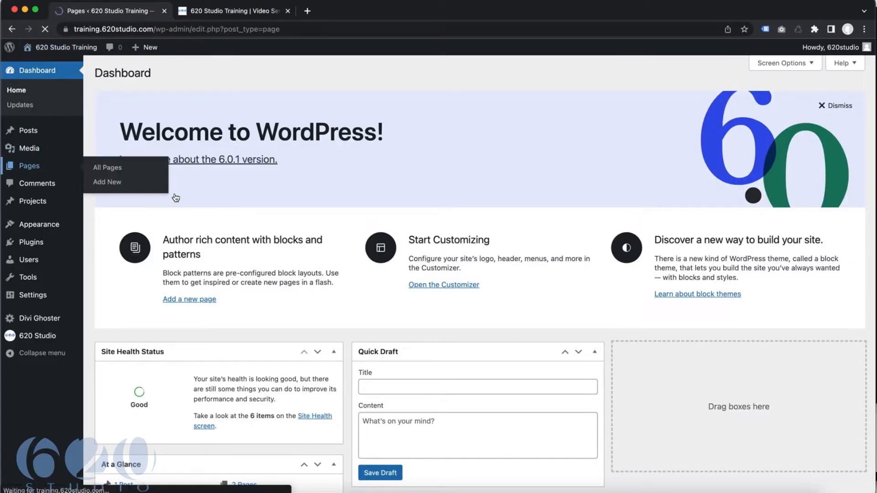
left_click(122, 149)
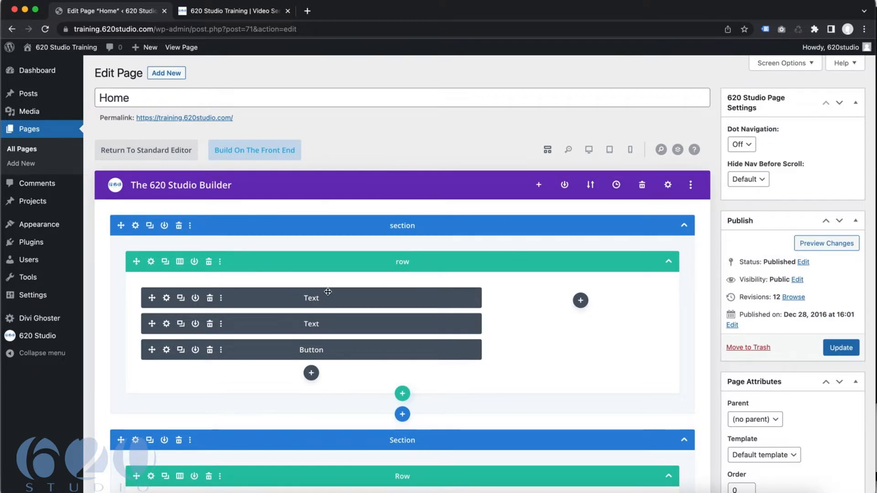
scroll(328, 291, "down", 5)
scroll(327, 291, "down", 10)
scroll(328, 291, "up", 15)
- Compare the Home page's desktop and wireframe views in the page builder, ending in desktop view
left_click(589, 151)
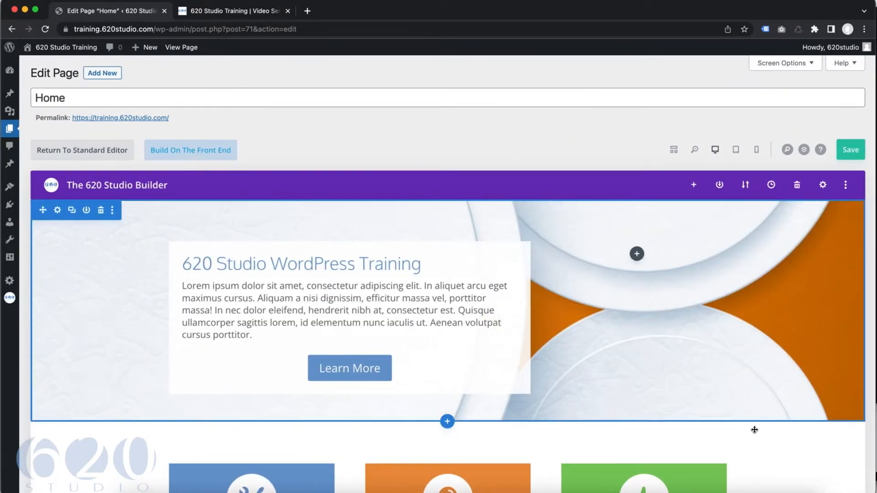
scroll(356, 281, "down", 5)
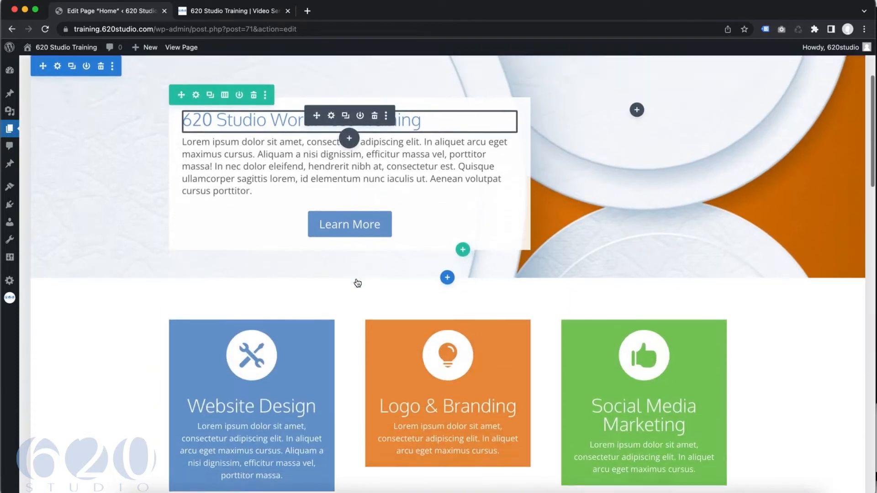
scroll(356, 282, "down", 4)
scroll(354, 281, "up", 10)
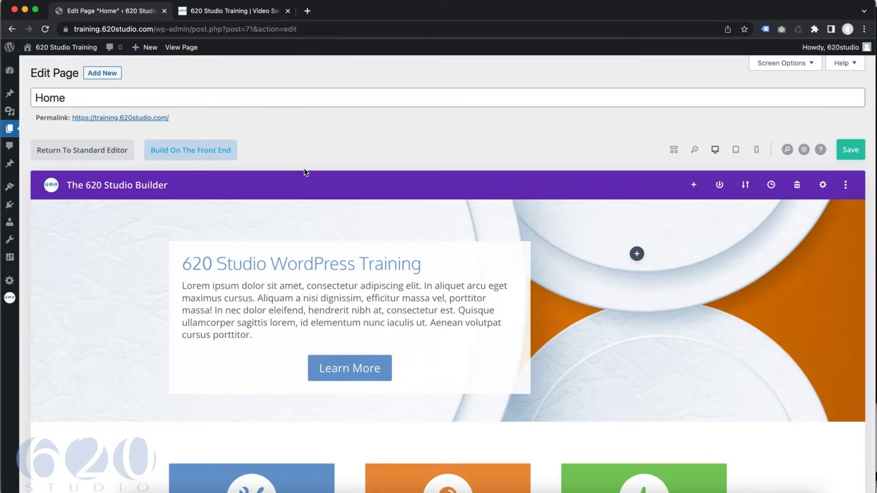
scroll(499, 263, "down", 4)
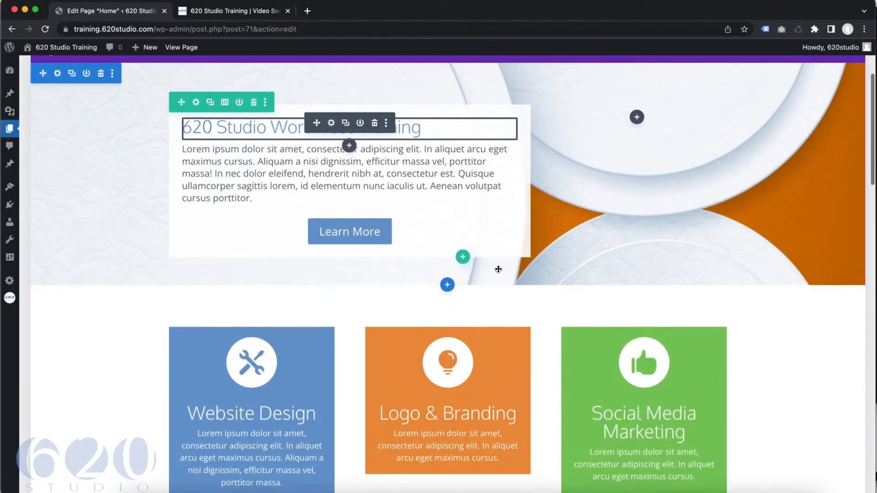
scroll(397, 213, "up", 4)
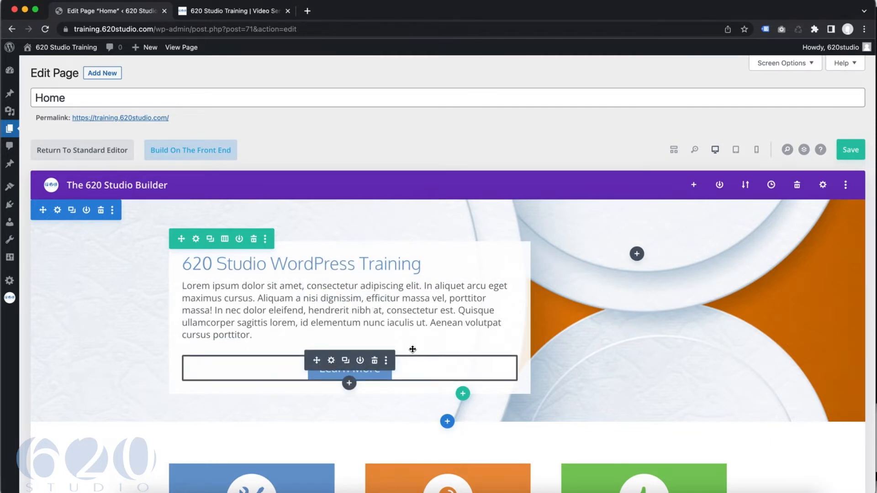
left_click(674, 150)
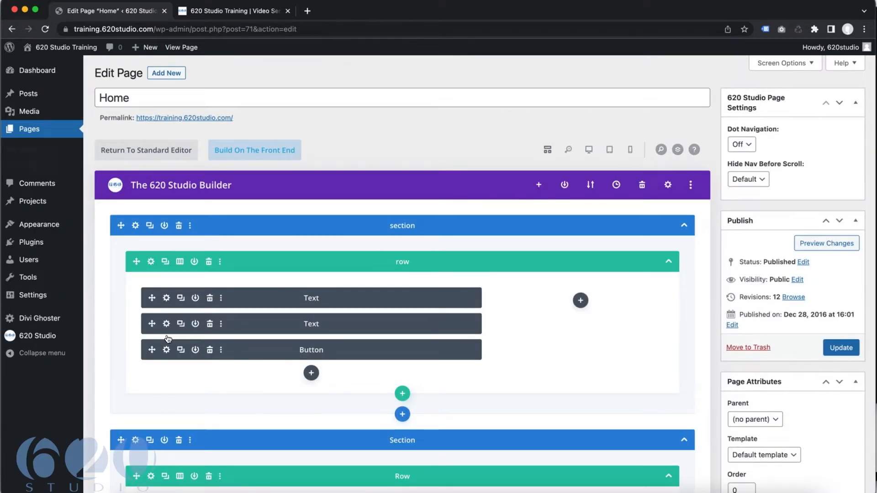
left_click(589, 150)
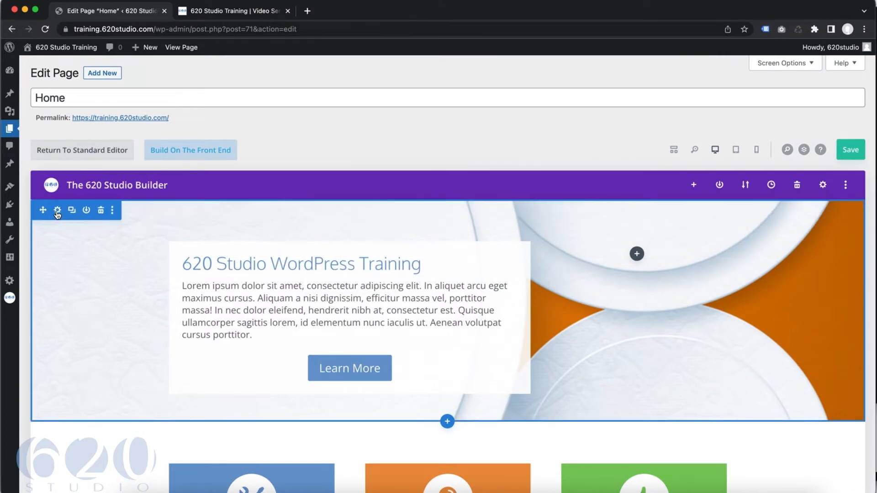
- Examine the hero section's content and design settings, including Layout and Dividers, and close them without saving
left_click(57, 211)
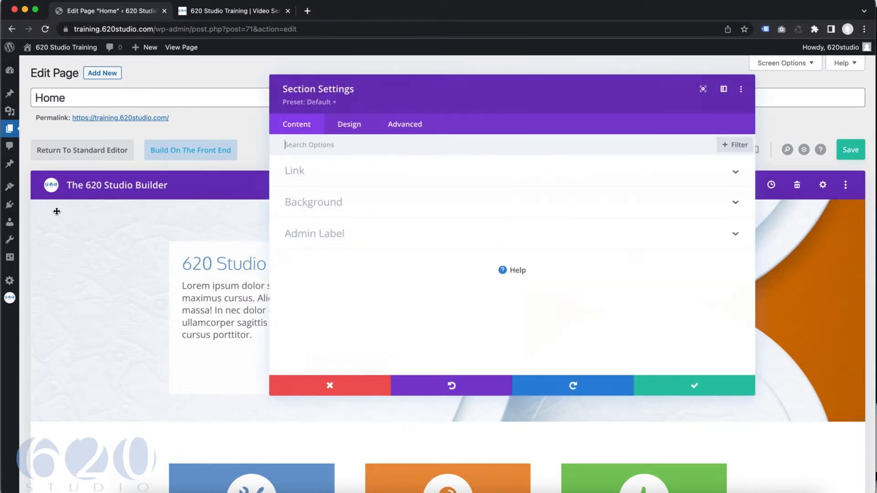
left_click(359, 130)
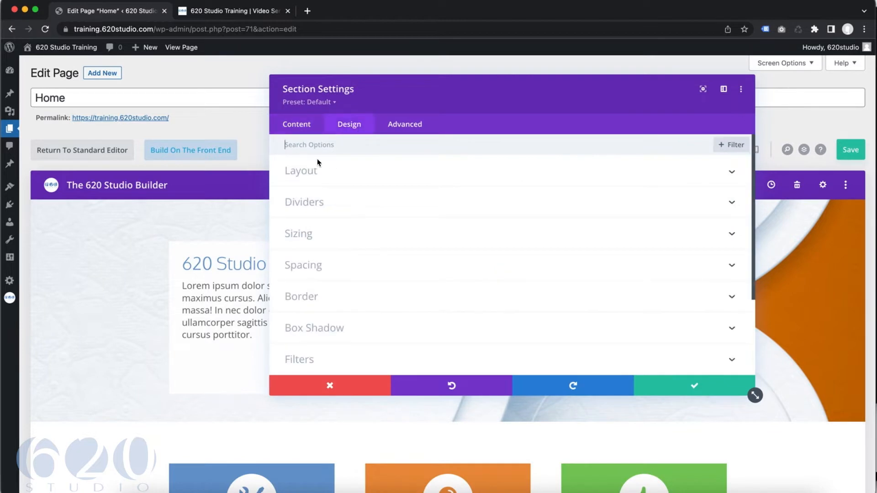
left_click(306, 171)
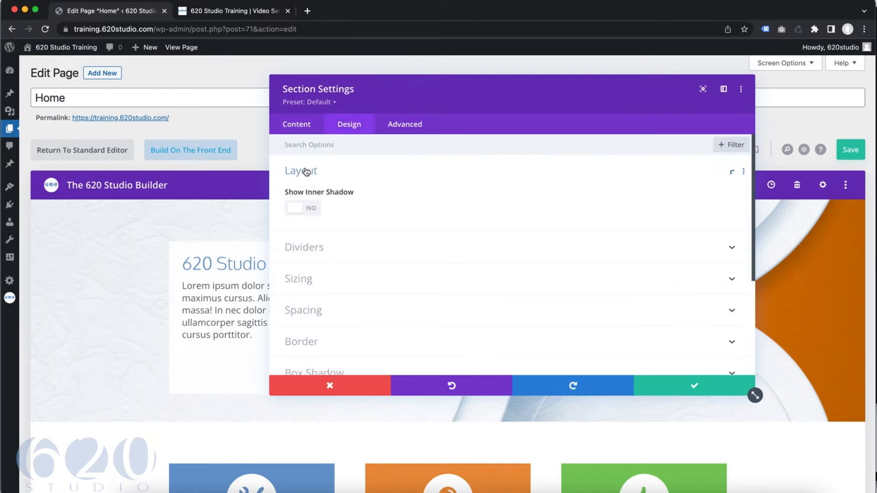
left_click(309, 249)
left_click(308, 129)
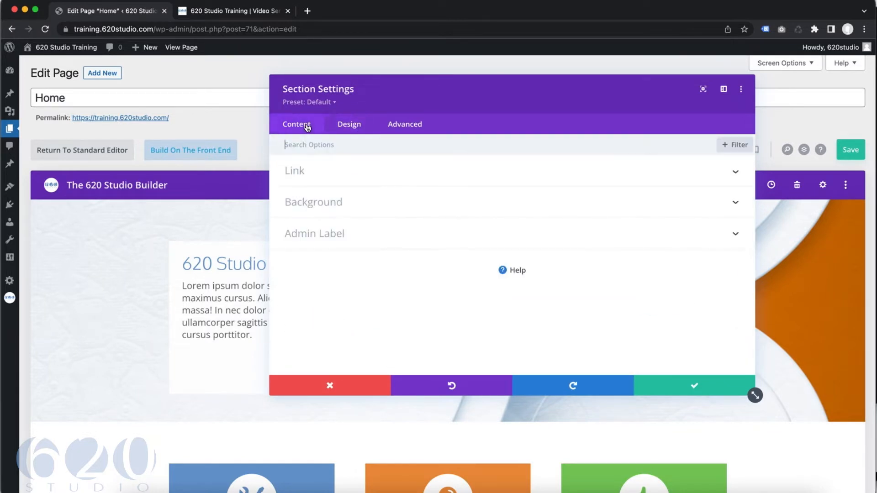
left_click(343, 378)
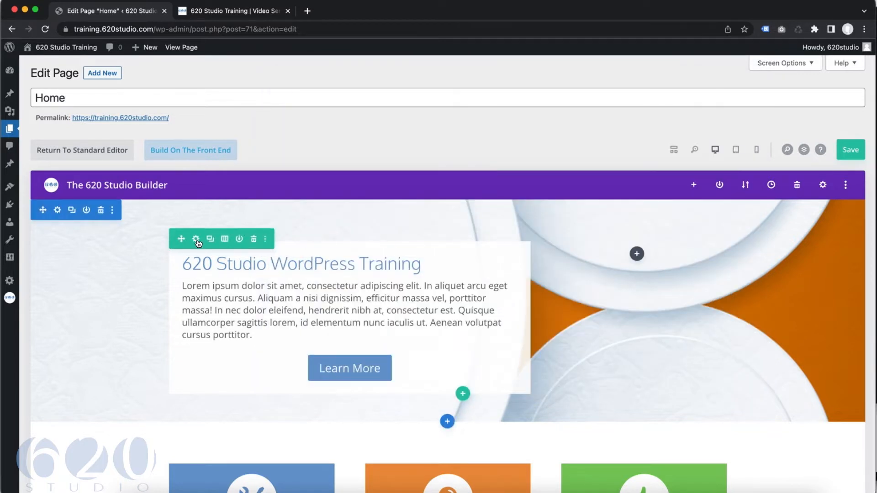
- Add a 6px border on all sides of the first column in the hero row
left_click(195, 240)
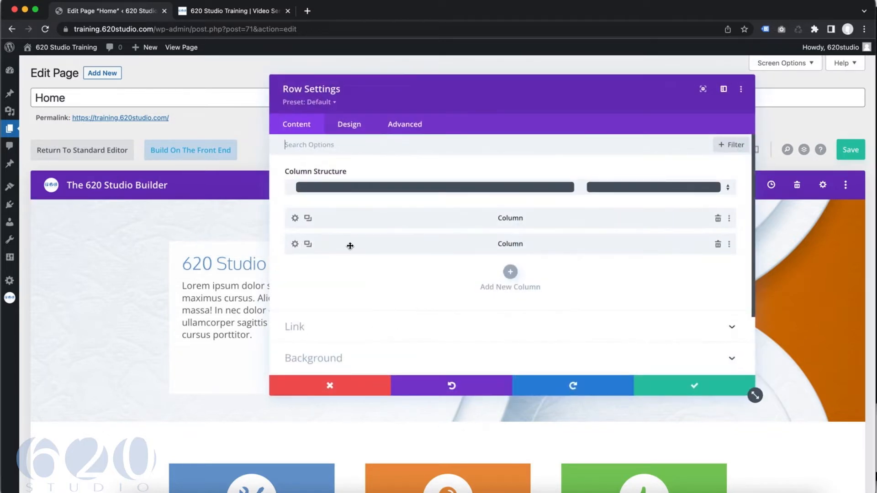
left_click(351, 388)
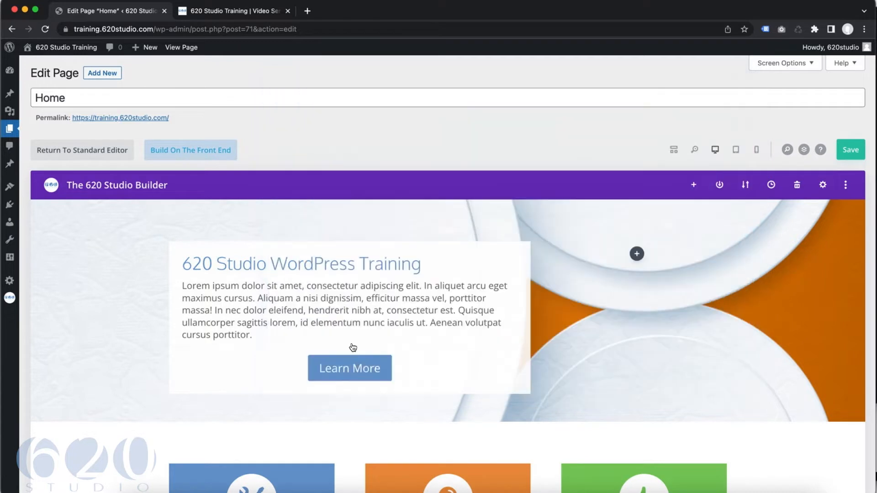
left_click(196, 240)
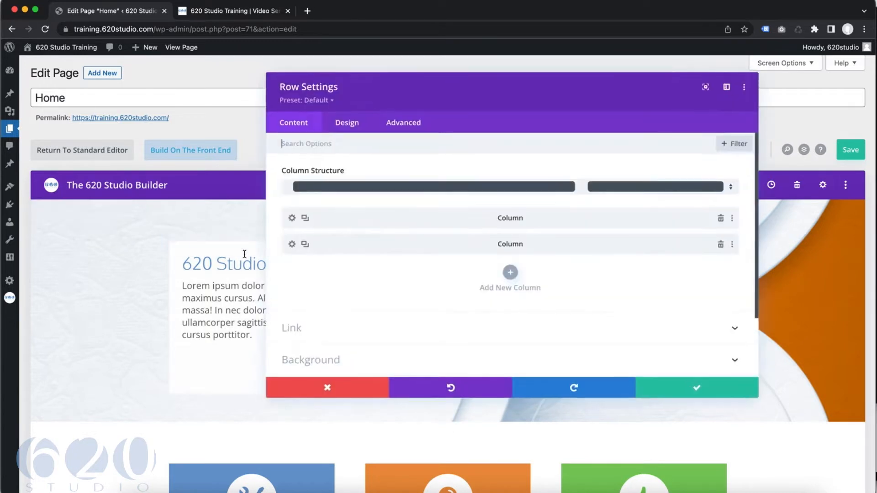
left_click(295, 218)
left_click(349, 124)
left_click_drag(376, 101, 448, 103)
left_click(386, 202)
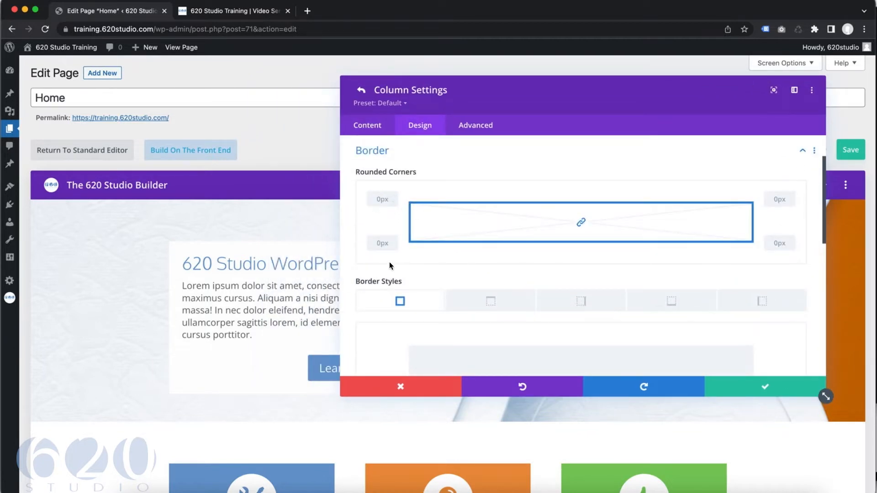
scroll(401, 305, "down", 3)
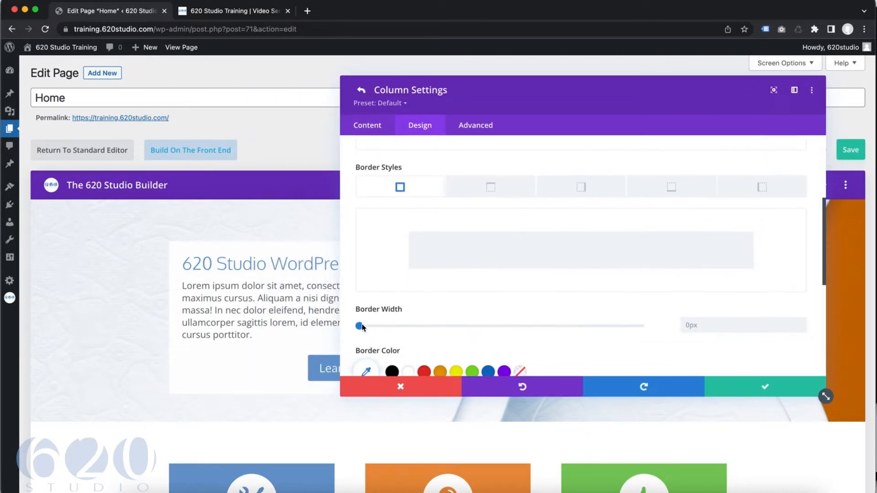
left_click_drag(382, 327, 394, 326)
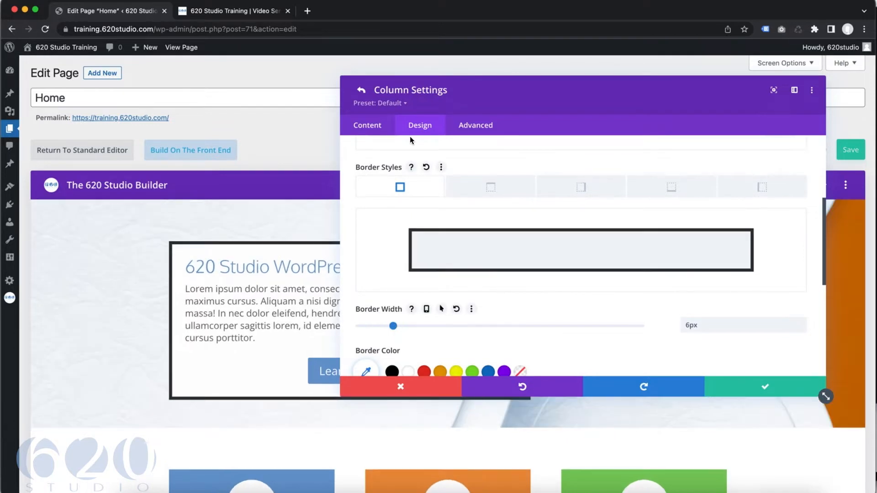
- Reset the hero column's border width to 0px and save the column settings
left_click_drag(470, 101, 562, 247)
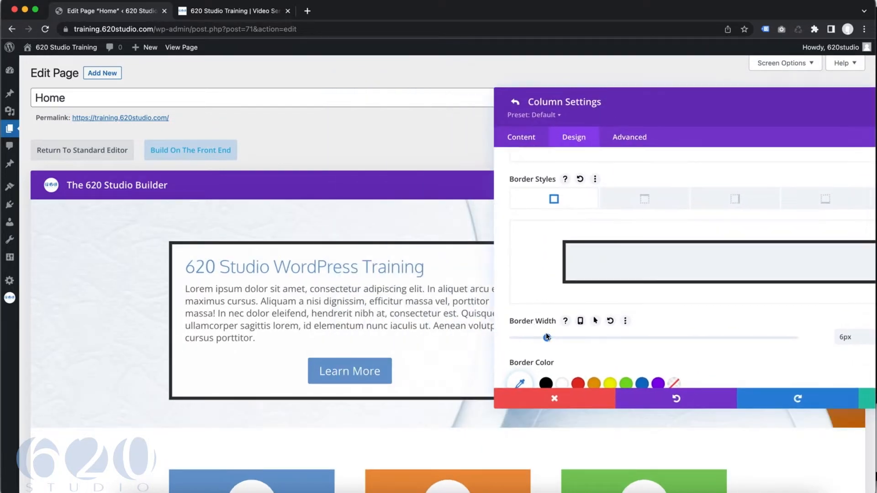
left_click_drag(546, 337, 496, 327)
left_click_drag(640, 100, 433, 97)
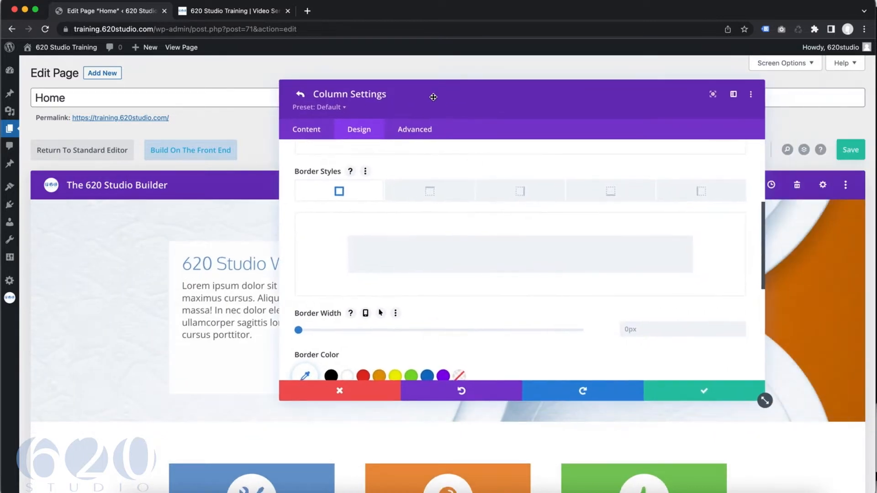
left_click(677, 386)
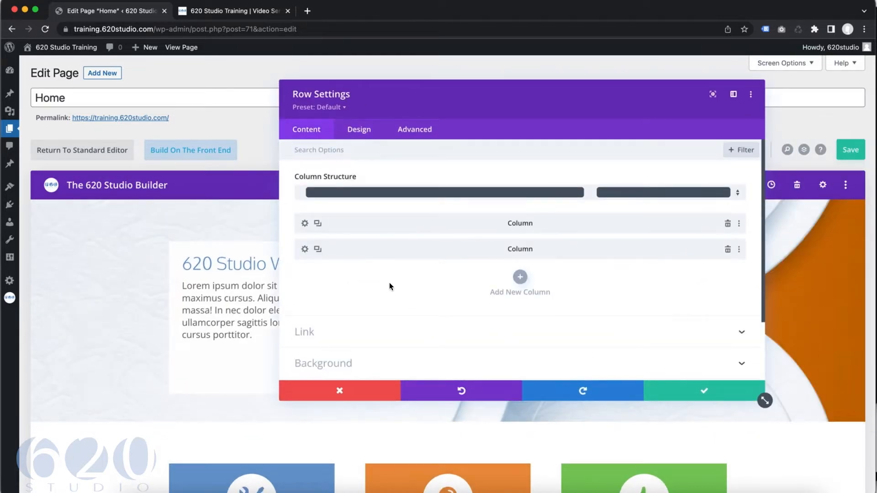
- Adjust the hero row's top padding in its spacing settings, ending at 12px
left_click_drag(382, 107, 438, 103)
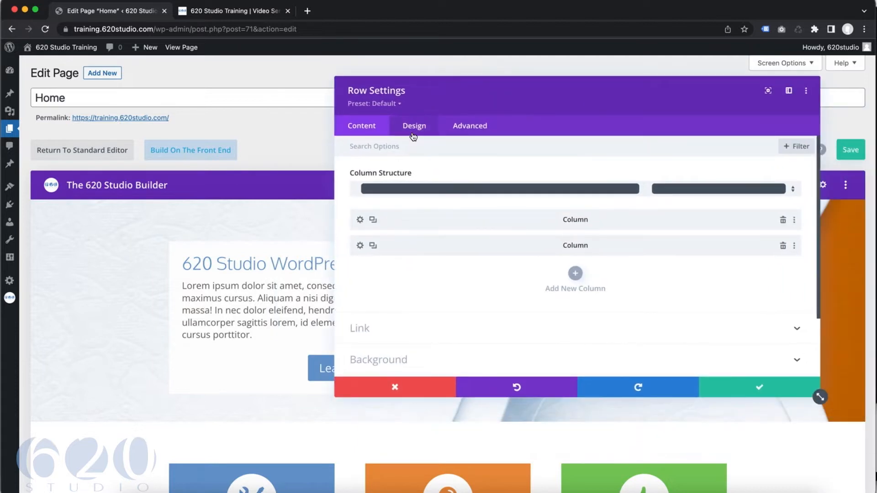
left_click(414, 128)
left_click(384, 169)
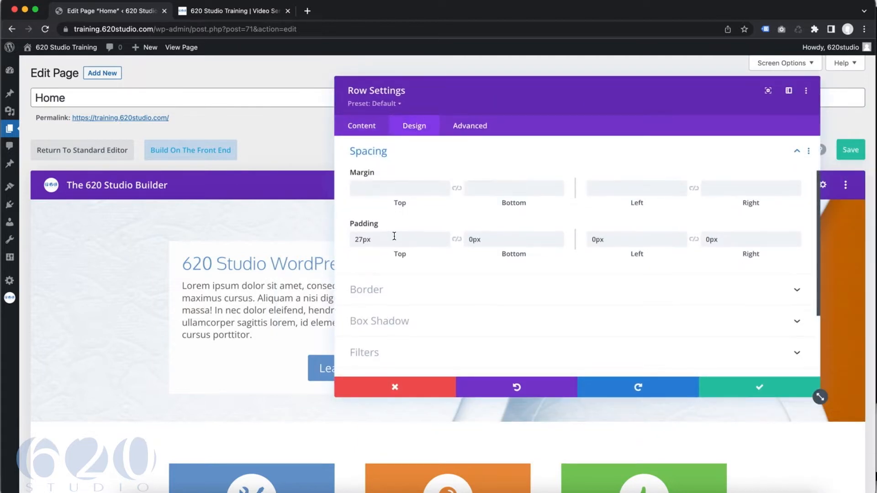
left_click_drag(459, 94, 587, 103)
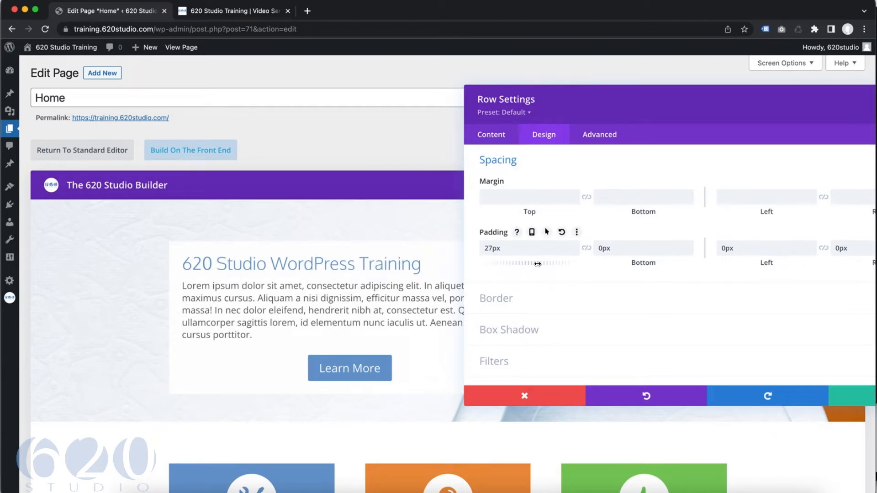
left_click_drag(538, 264, 614, 265)
left_click_drag(531, 265, 454, 265)
left_click_drag(548, 110, 419, 377)
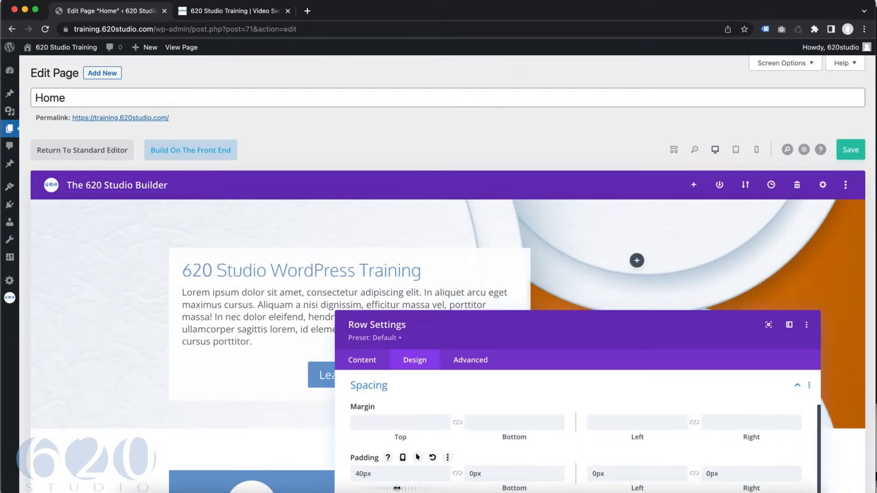
left_click_drag(396, 488, 324, 486)
left_click_drag(464, 348, 468, 155)
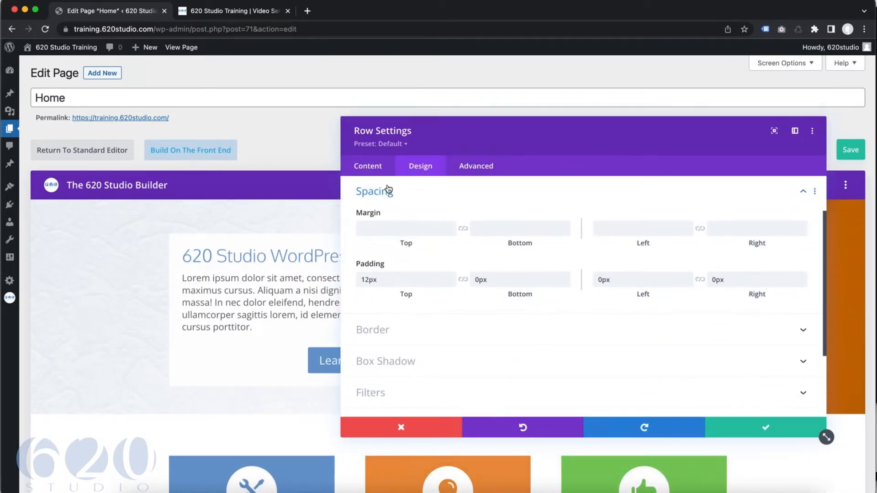
- Set the top padding of the hero row's first column to 40px in its spacing settings
left_click(367, 166)
left_click(366, 260)
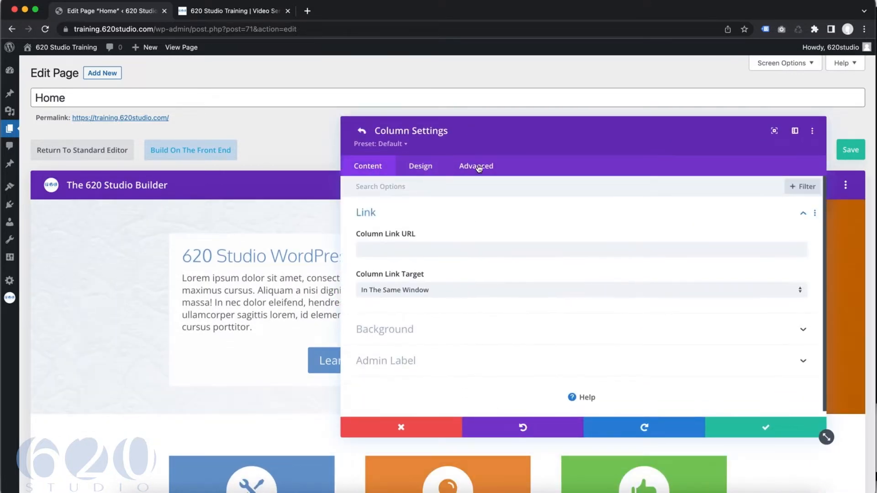
left_click_drag(470, 135, 627, 137)
left_click(584, 159)
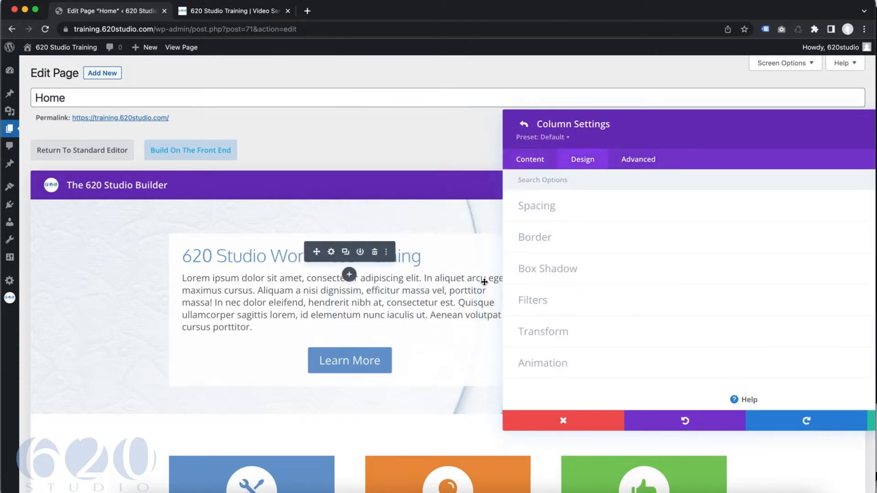
left_click(540, 208)
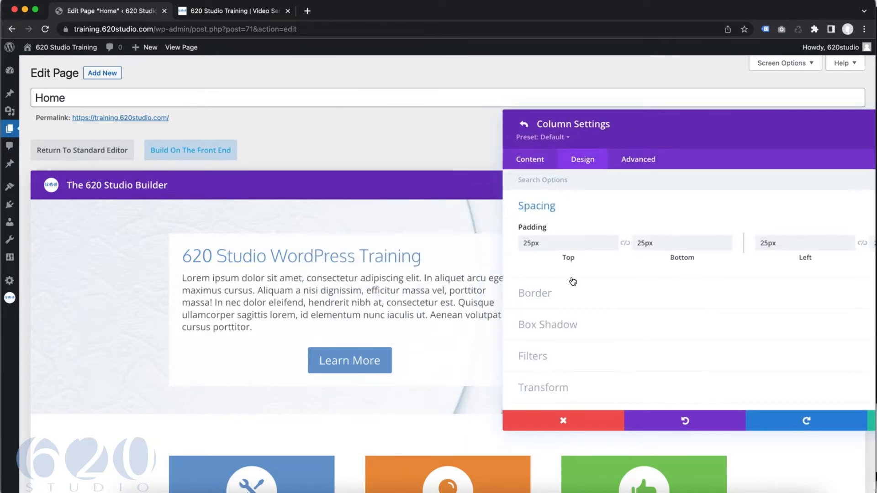
left_click_drag(565, 258, 600, 261)
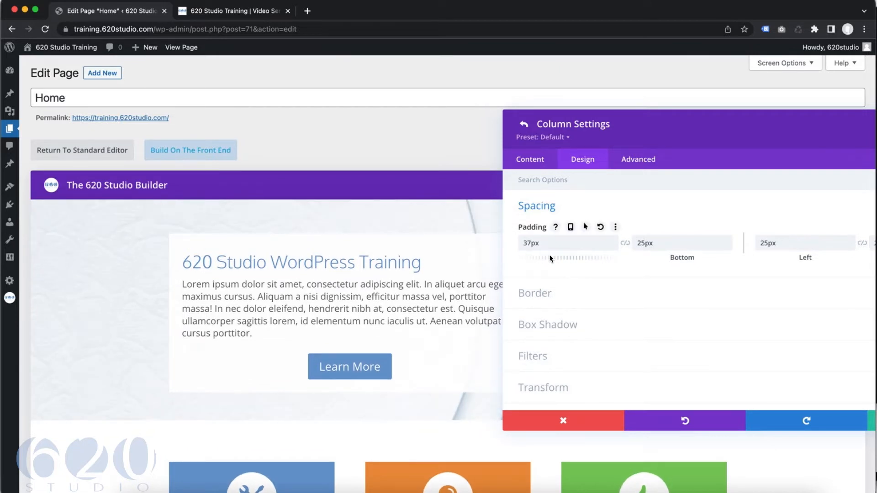
left_click_drag(564, 260, 555, 259)
- Set the column's left padding to 35px and right padding to 32px, and save the column and row settings
left_click_drag(642, 115, 423, 151)
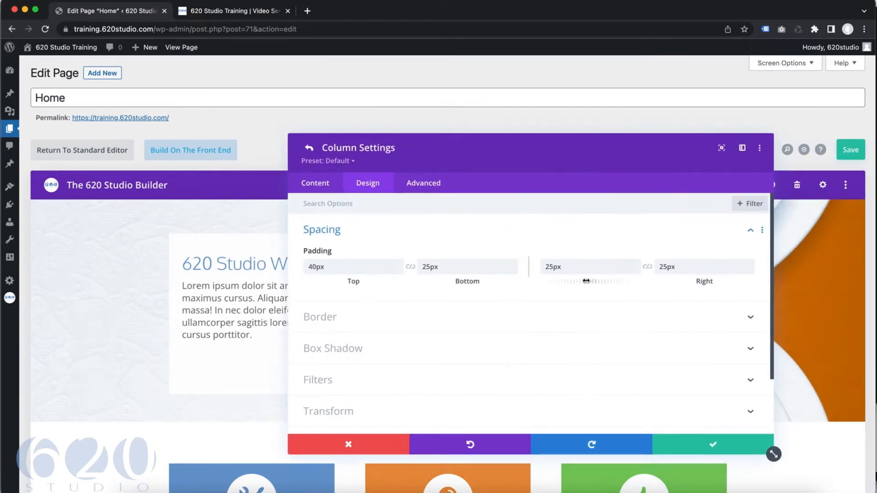
left_click_drag(597, 281, 603, 282)
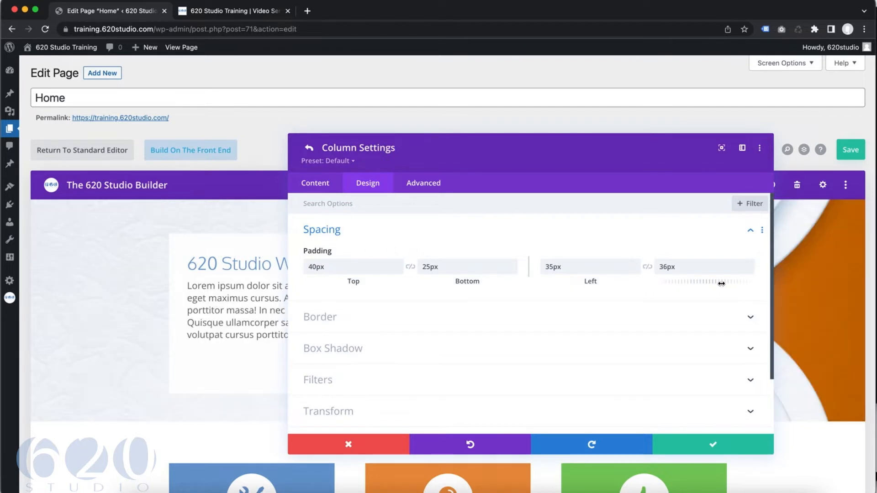
left_click_drag(720, 284, 720, 284)
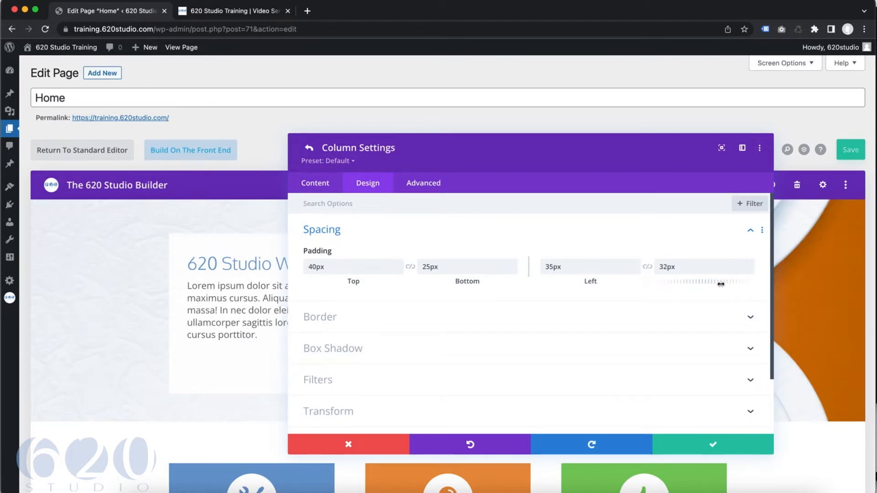
left_click_drag(518, 157, 592, 398)
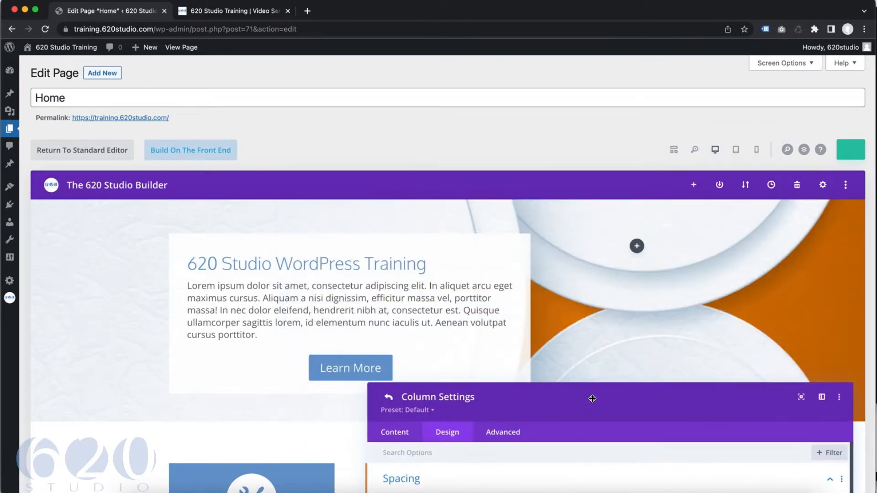
left_click_drag(525, 396, 367, 136)
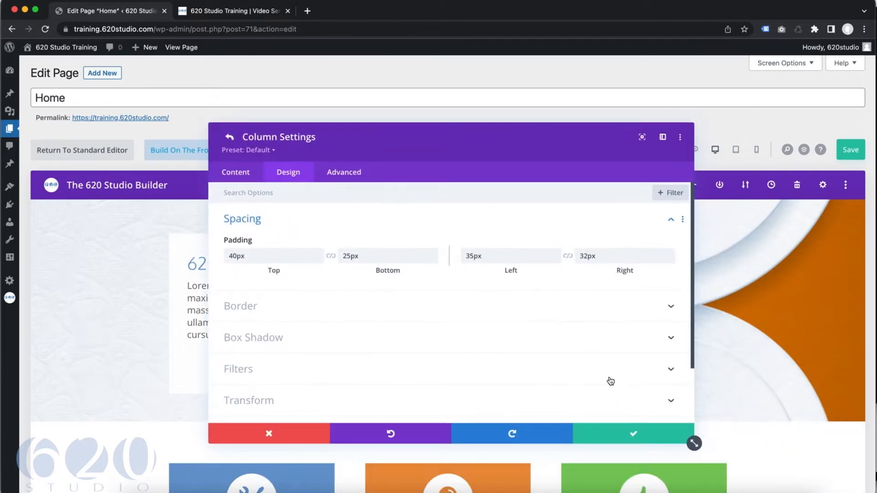
left_click(620, 434)
left_click(600, 435)
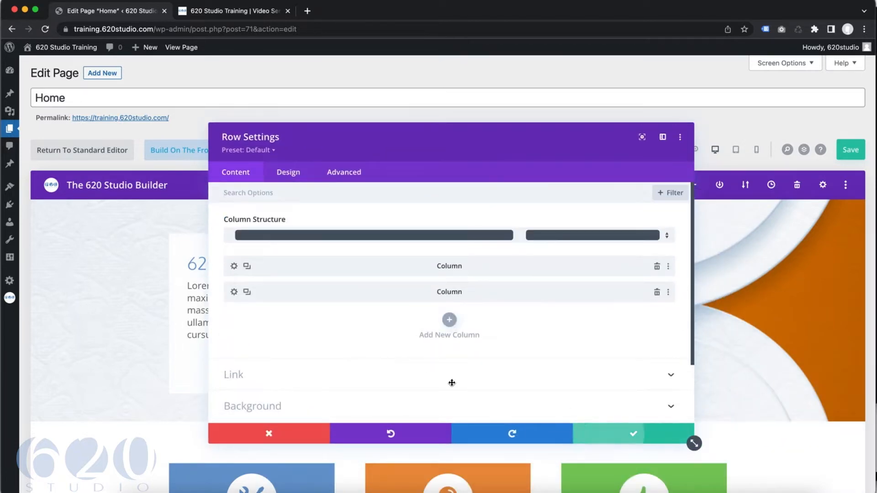
- Reduce the Learn More button's text size to 20px in its custom button styles and save the button settings
left_click(333, 362)
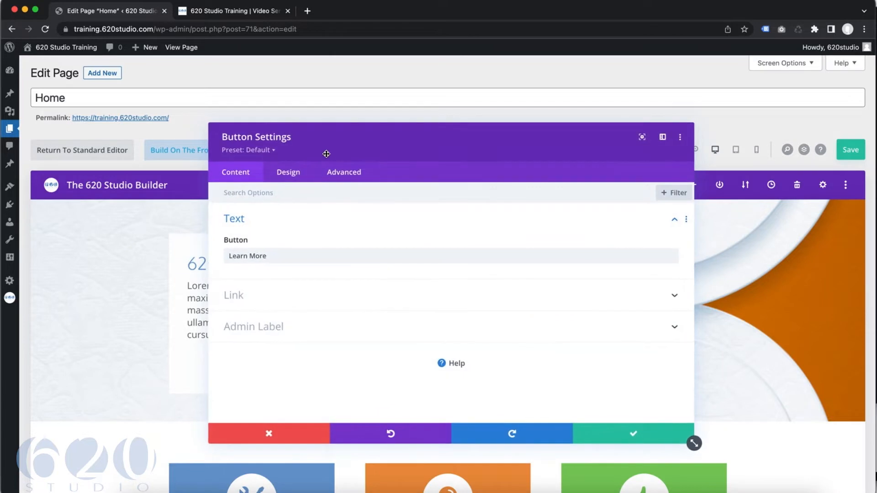
left_click_drag(326, 149, 562, 124)
left_click(529, 148)
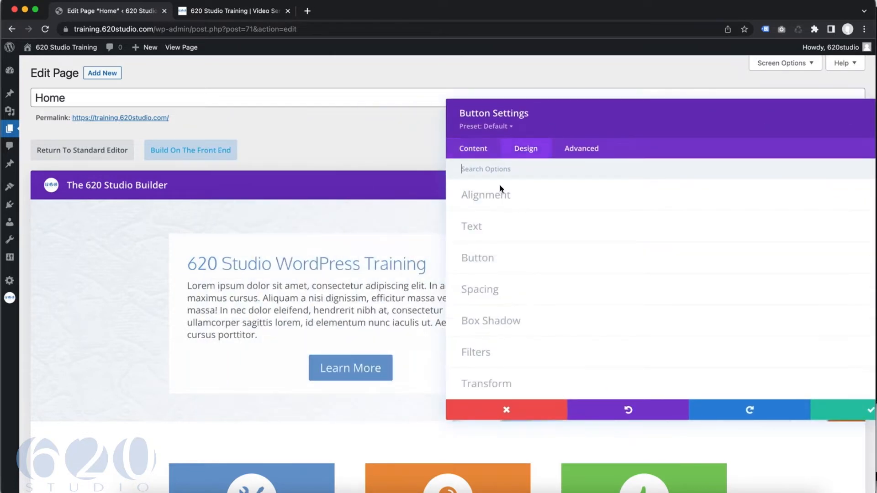
left_click(483, 259)
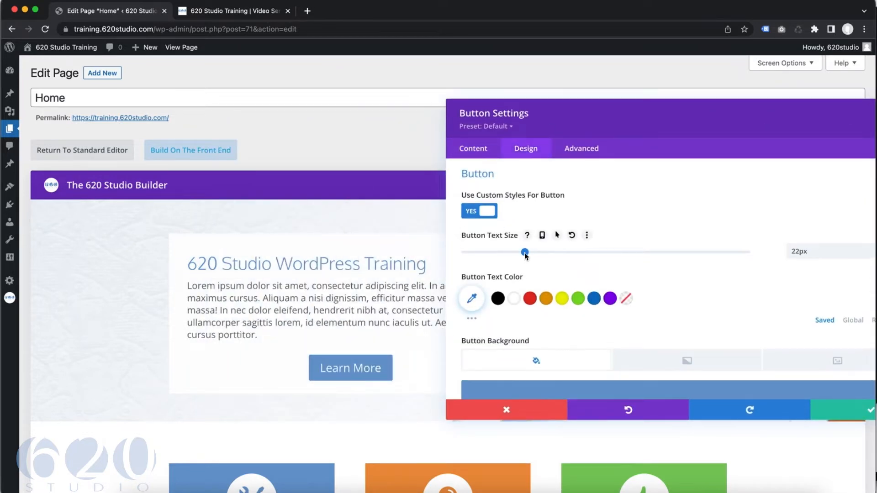
mouse_move(530, 253)
left_mouse_down()
mouse_move(629, 255)
mouse_move(520, 253)
left_mouse_up()
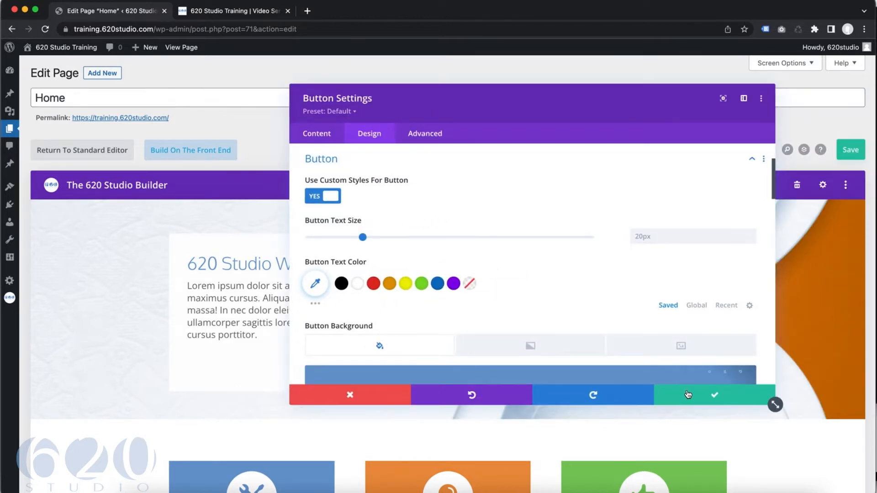
key("Escape")
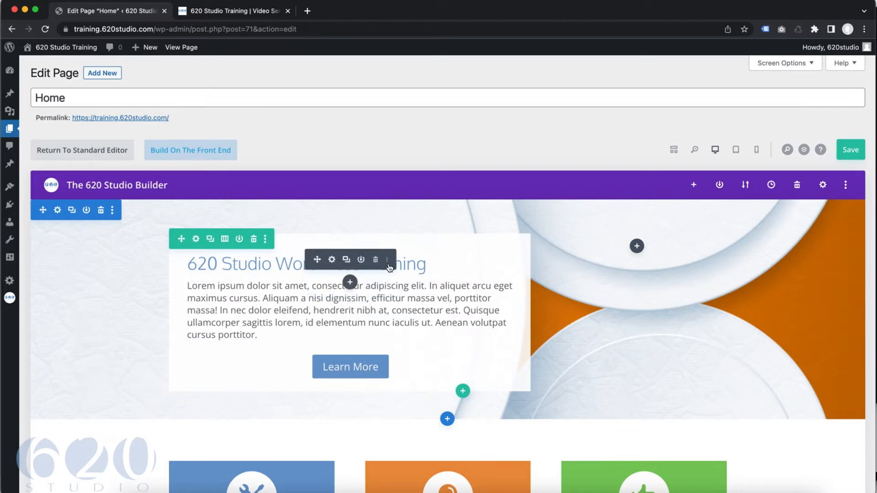
- Insert a regular section with a row of two equal columns below the hero, placing a Call To Action module in the first column
scroll(387, 287, "down", 3)
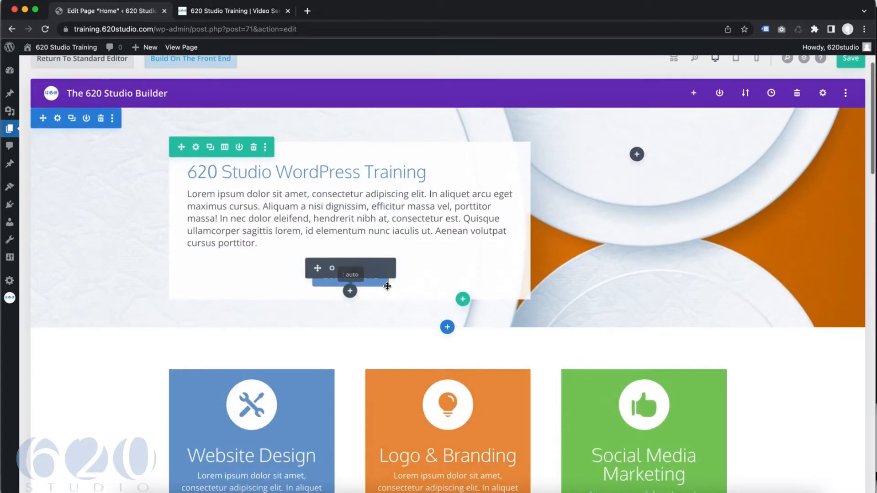
scroll(385, 284, "down", 2)
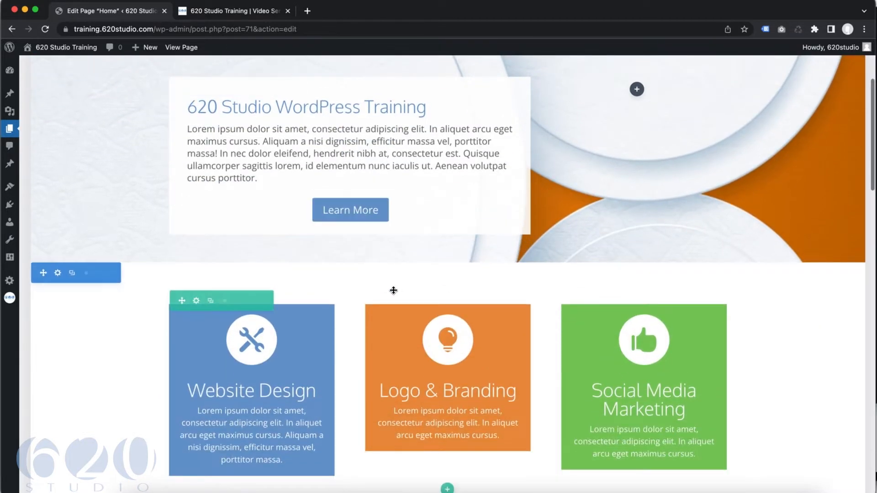
scroll(396, 290, "up", 1)
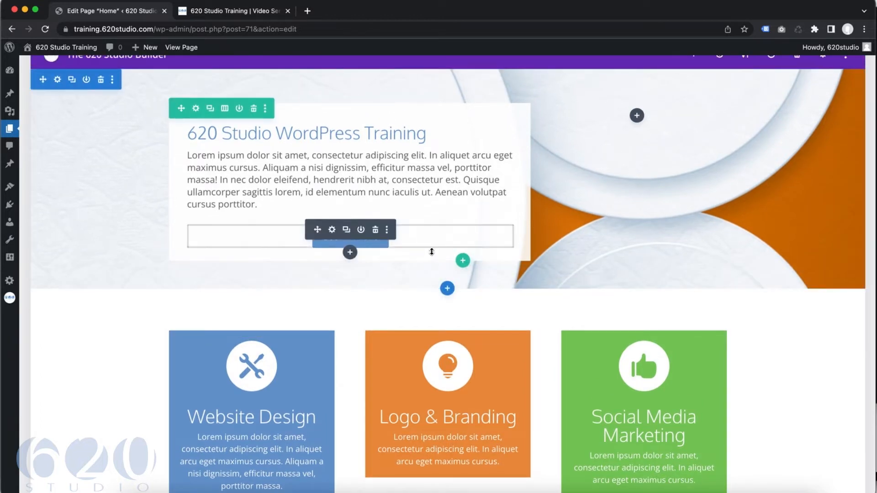
left_click(447, 288)
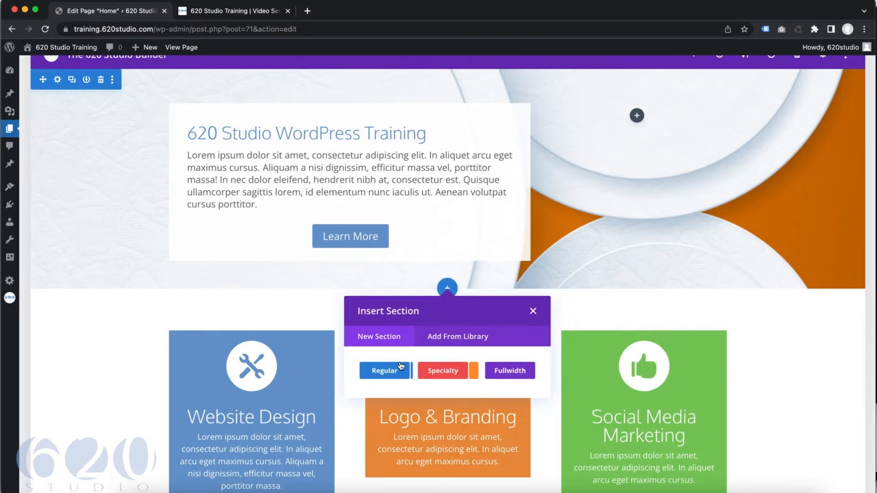
left_click(400, 368)
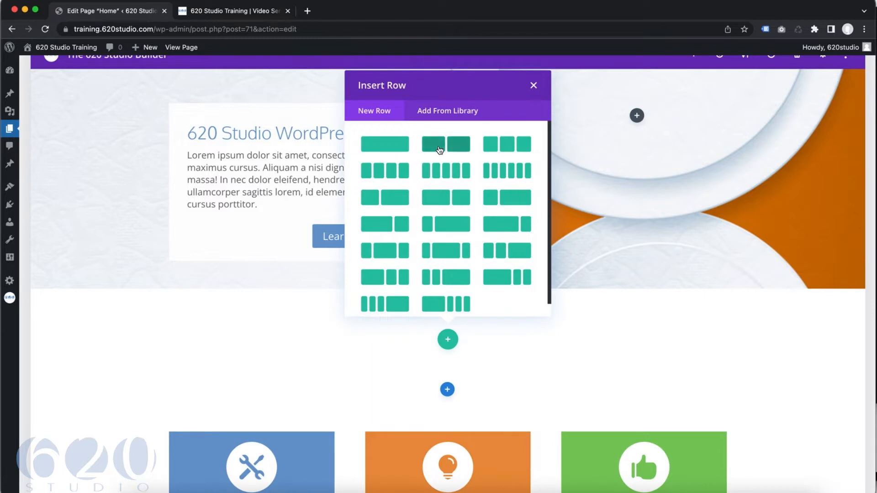
left_click(439, 144)
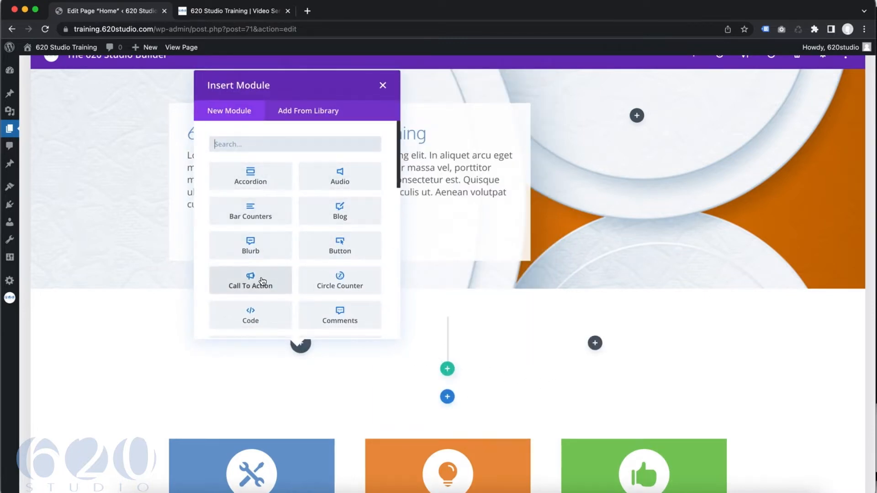
left_click(258, 289)
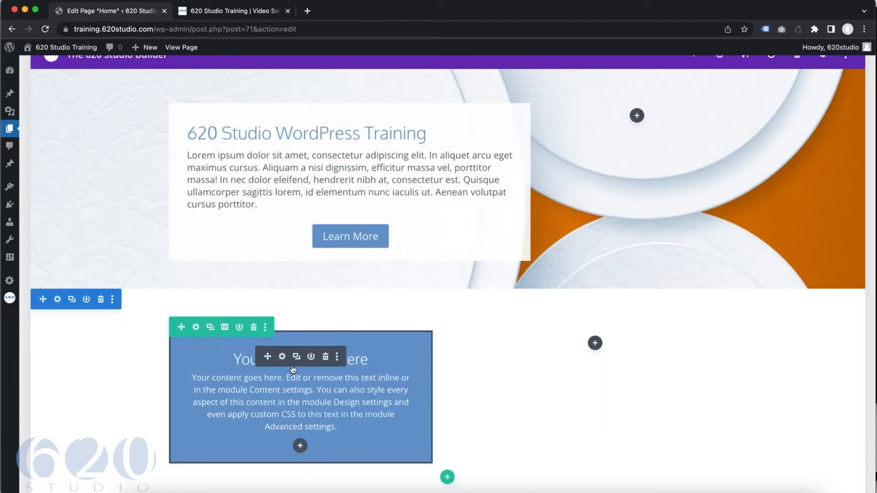
- Change the new Call To Action module's background color to the green swatch and save the module settings
left_click(281, 357)
left_click_drag(423, 110, 509, 104)
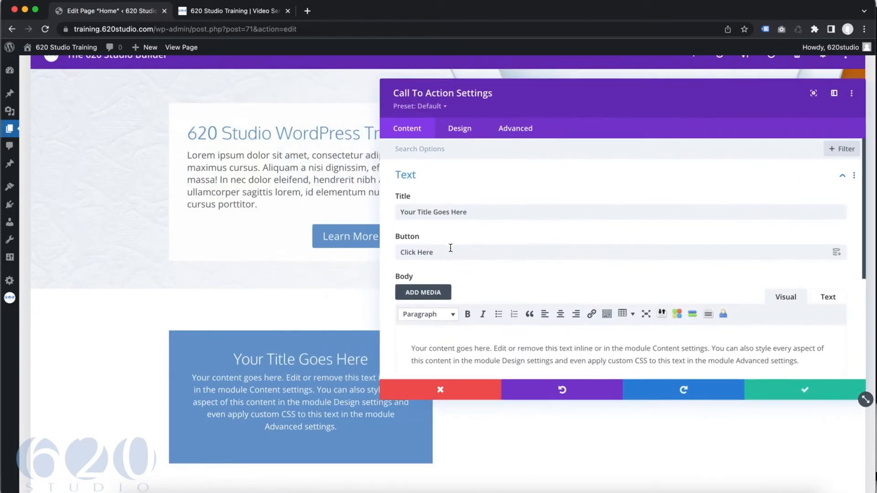
scroll(449, 254, "down", 3)
left_click(461, 285)
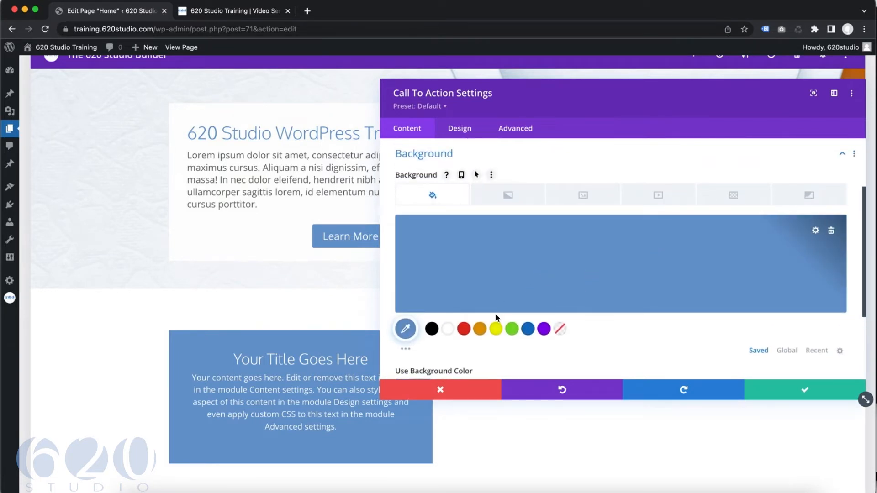
left_click(511, 328)
left_click(806, 387)
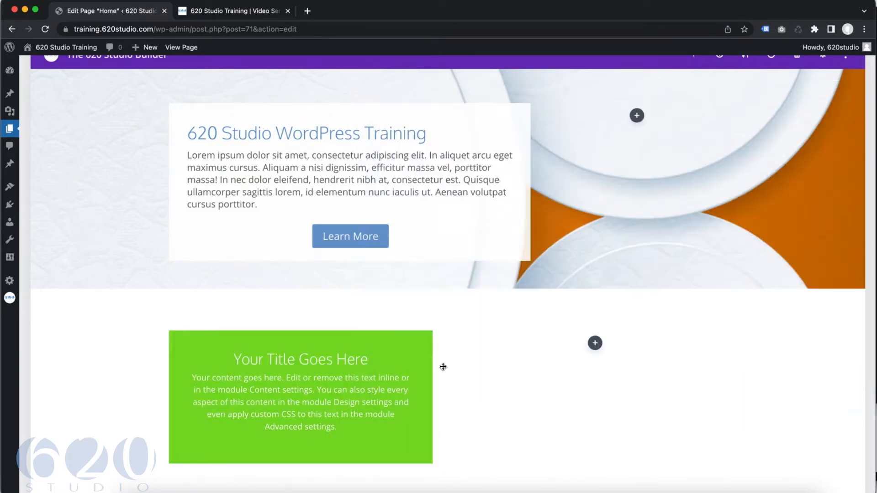
- Move the green Call To Action module from the first column to the second column of its row
scroll(456, 360, "down", 1)
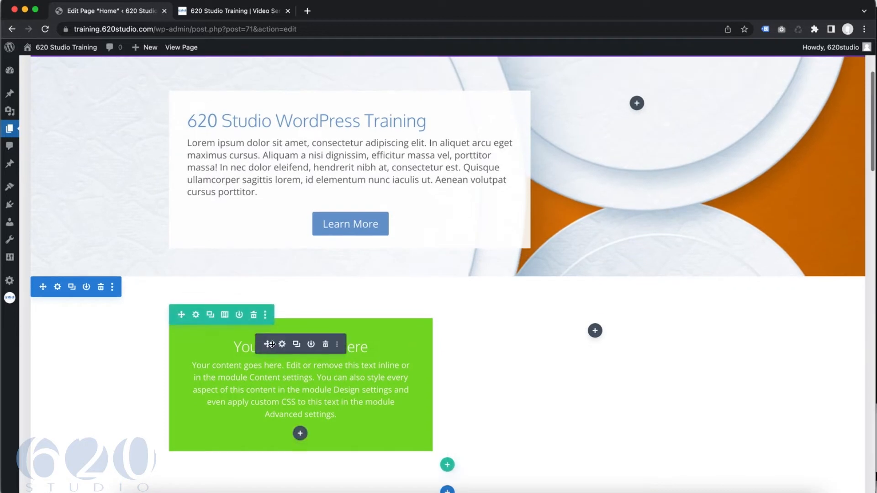
left_click_drag(268, 344, 590, 329)
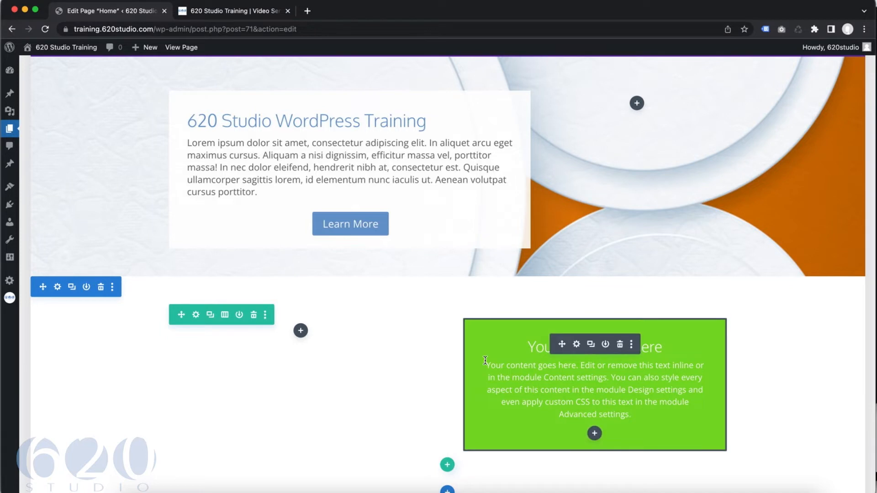
scroll(455, 355, "down", 3)
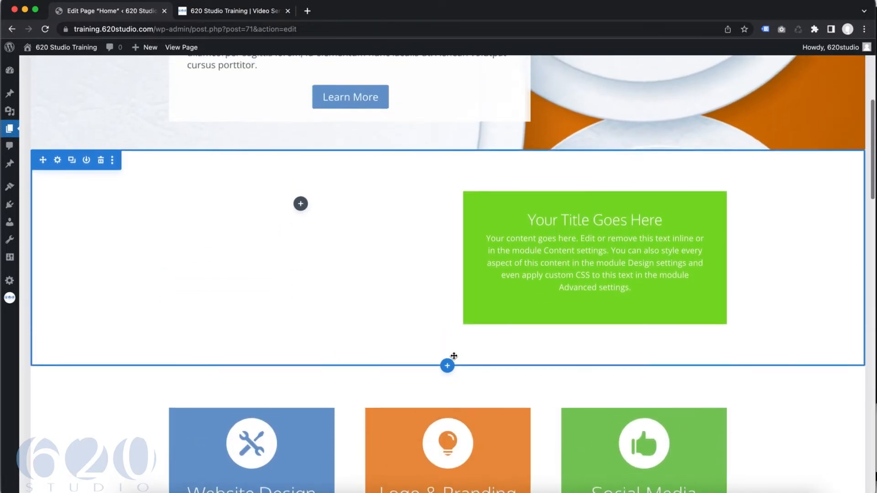
scroll(454, 355, "up", 1)
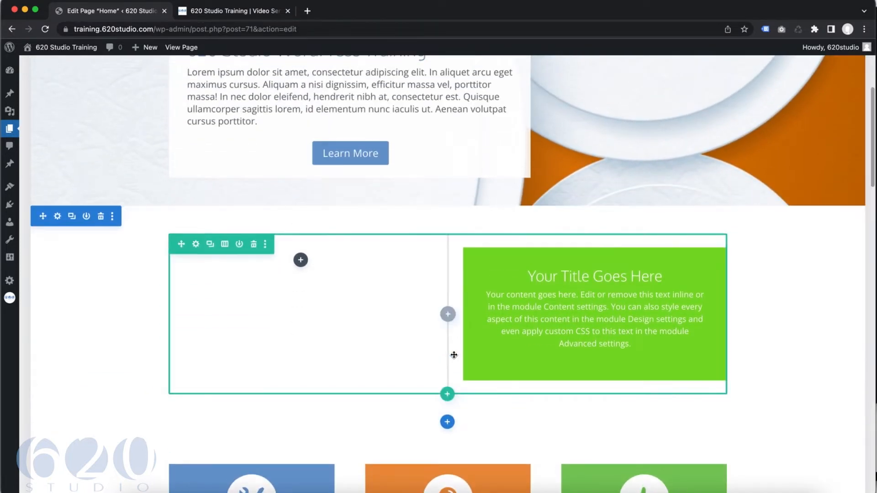
scroll(454, 355, "up", 1)
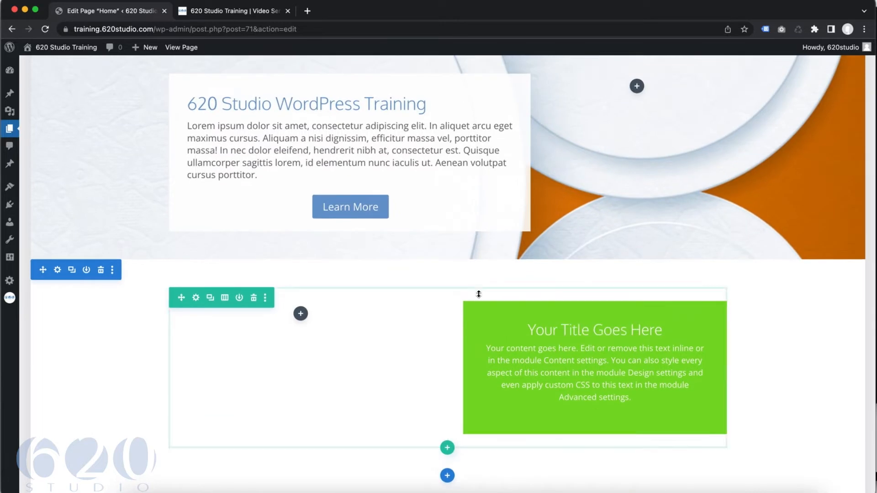
- Delete the Website Design module from the three-column services row and undo the deletion
scroll(494, 332, "down", 6)
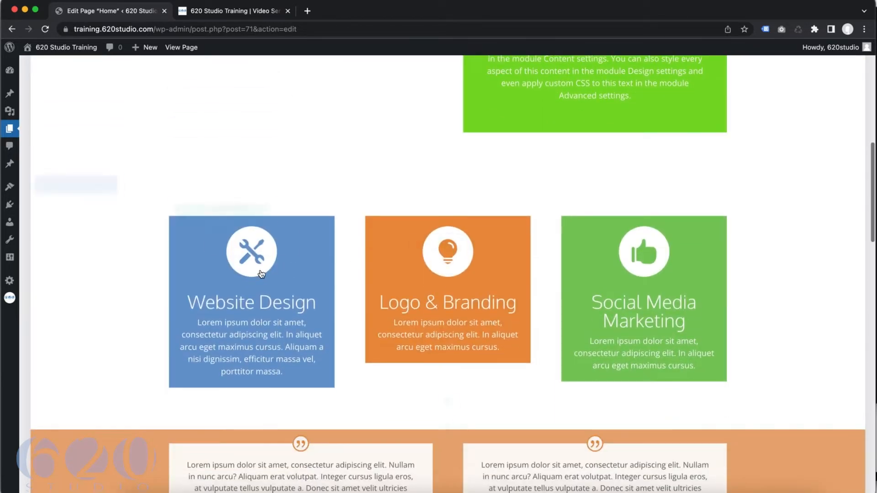
left_click(280, 240)
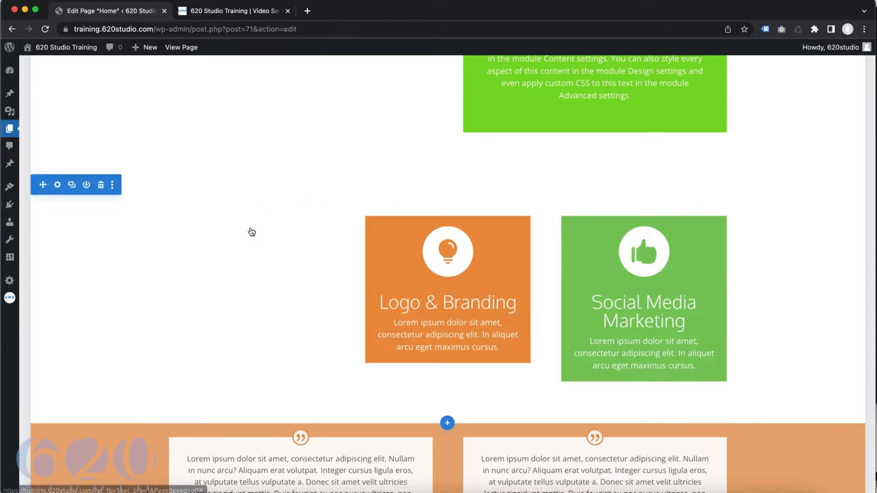
key("super+z")
- Undo the removal of the Logo & Branding module and add an empty column between it and Website Design
scroll(346, 274, "down", 3)
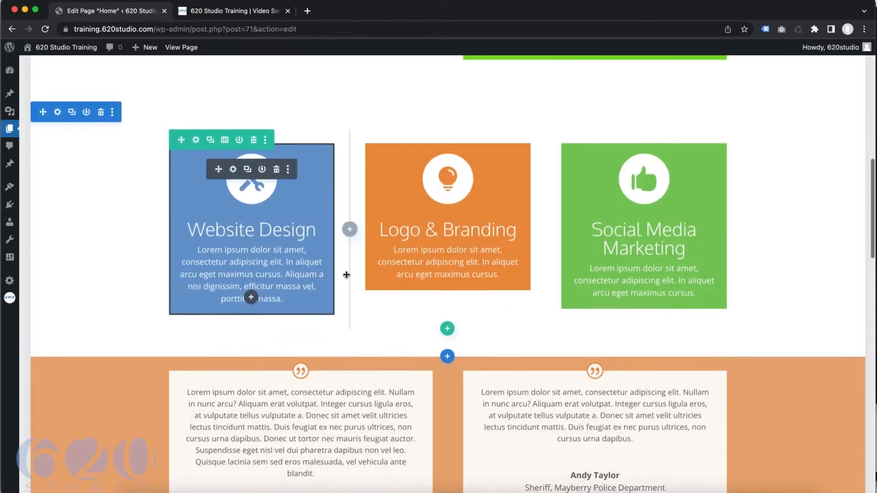
key("super+z")
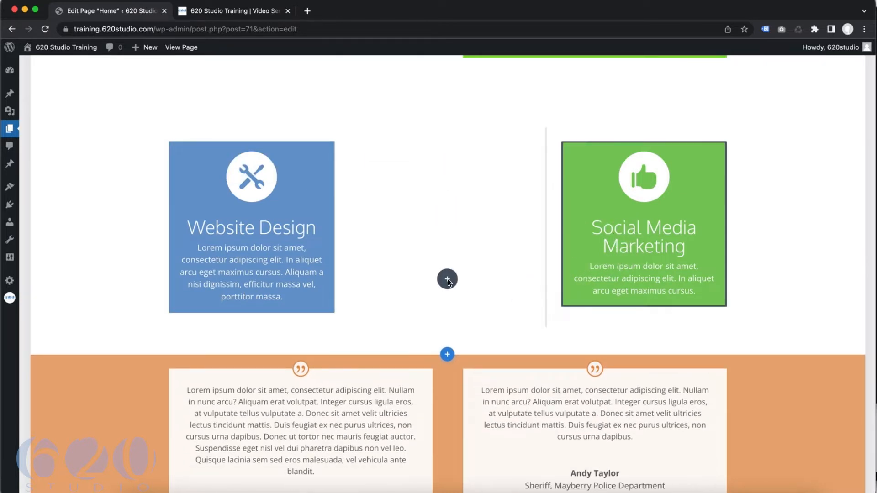
key("super+shift+z")
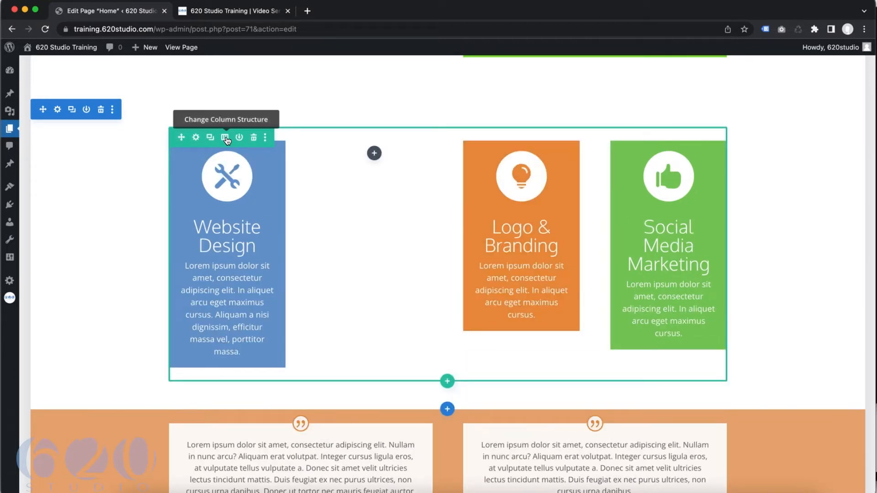
- Undo the addition of the empty column in the services row to restore its three-column layout
key("super+shift+z")
scroll(329, 240, "down", 4)
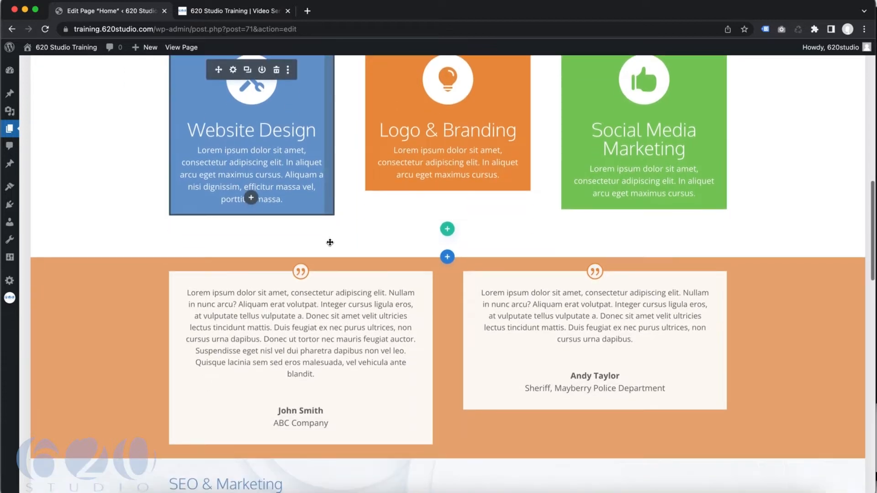
scroll(425, 303, "down", 3)
scroll(425, 302, "down", 3)
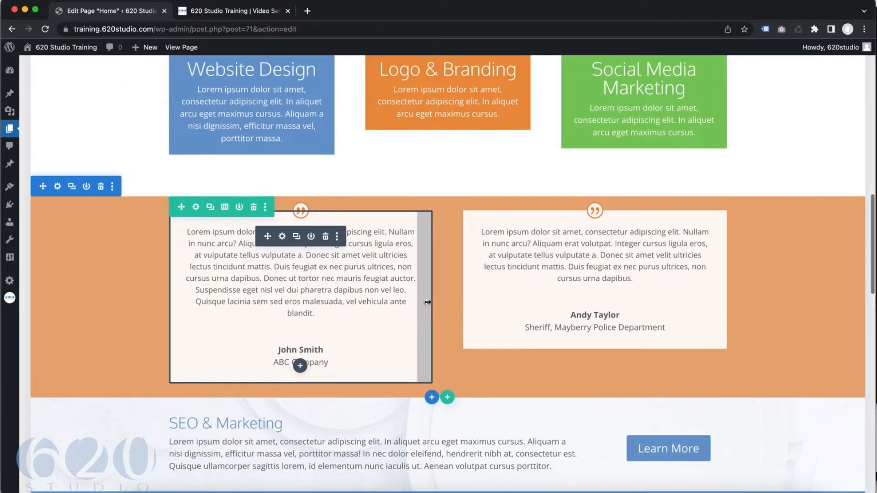
- View the page in wireframe mode, return to desktop view and examine the hero and Call To Action sections
scroll(427, 302, "up", 20)
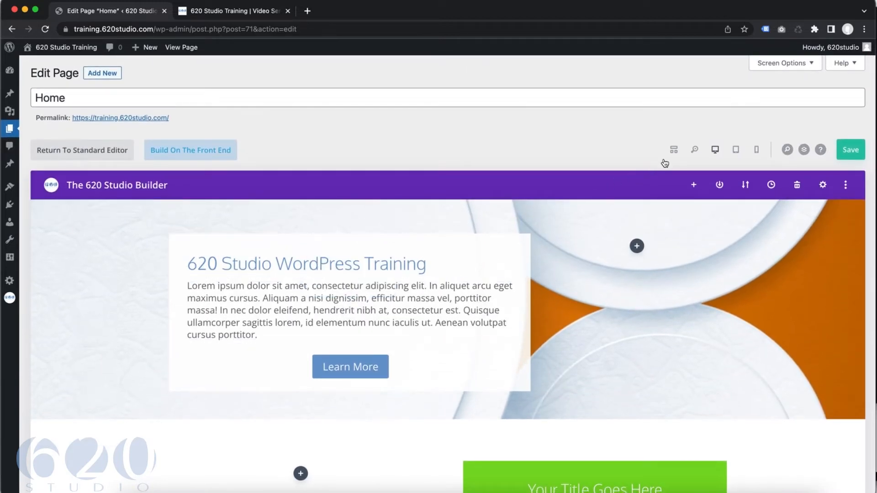
left_click(674, 150)
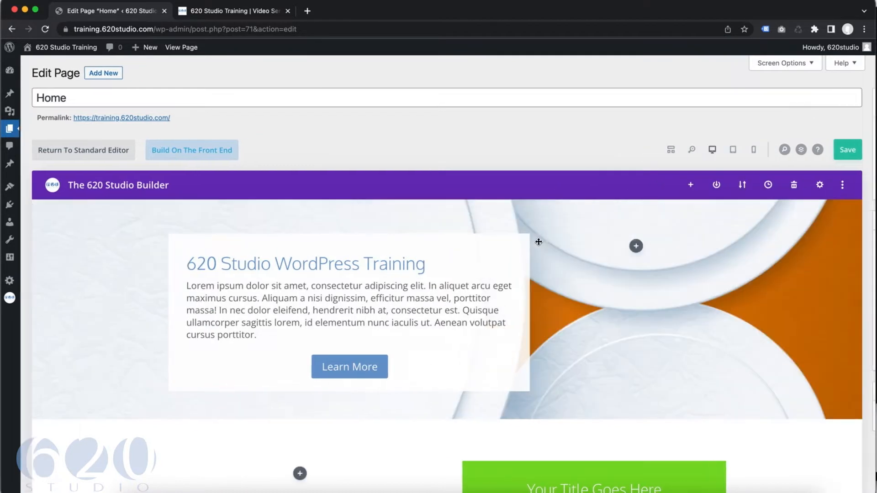
scroll(532, 281, "down", 2)
scroll(534, 281, "down", 3)
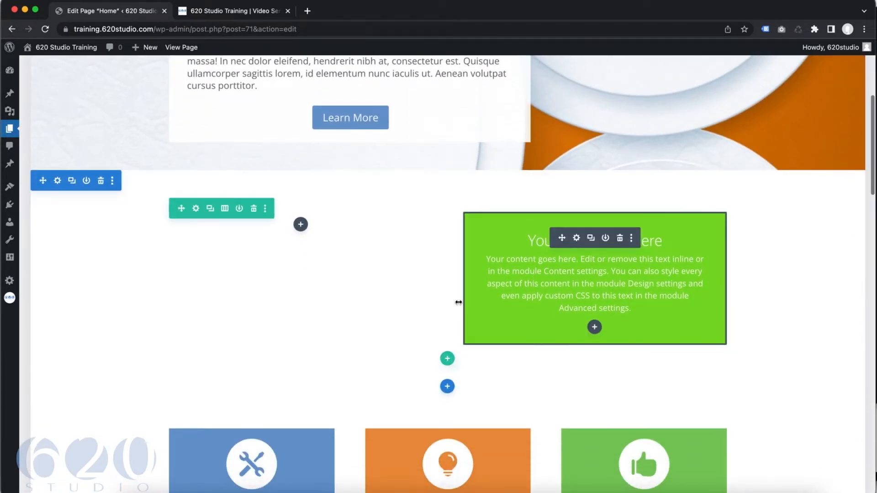
scroll(455, 288, "up", 5)
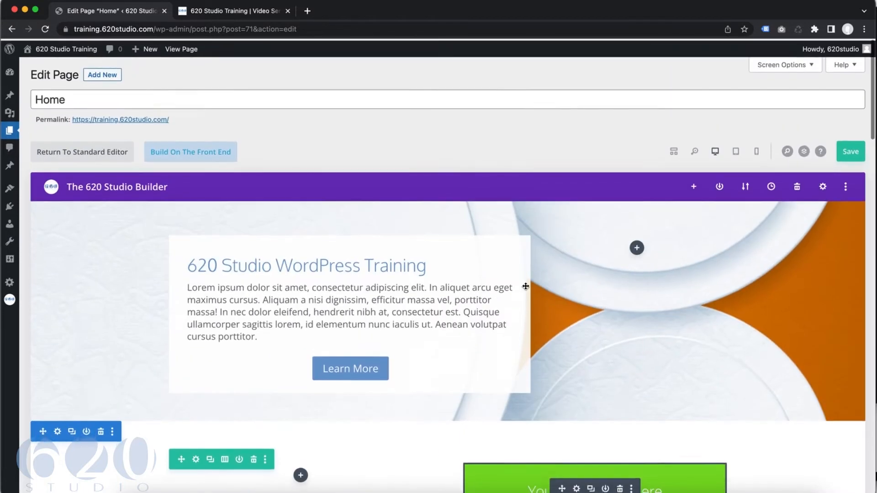
scroll(518, 348, "down", 3)
scroll(591, 163, "up", 1)
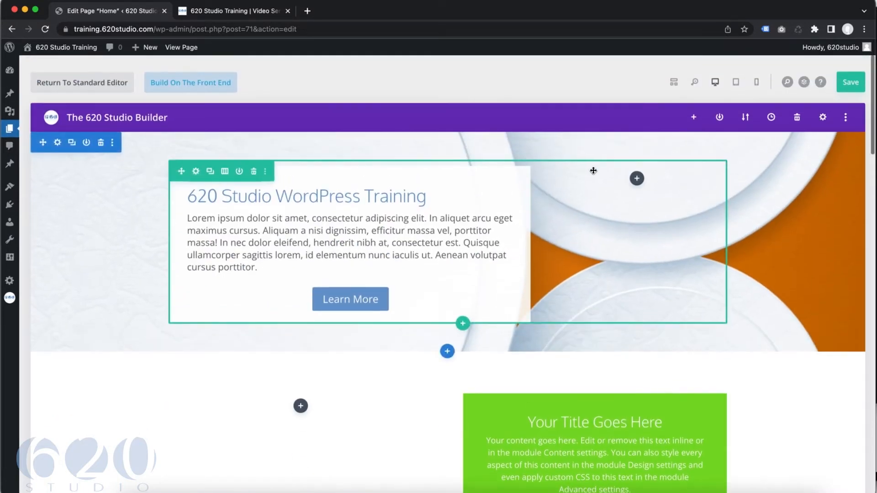
scroll(561, 389, "down", 1)
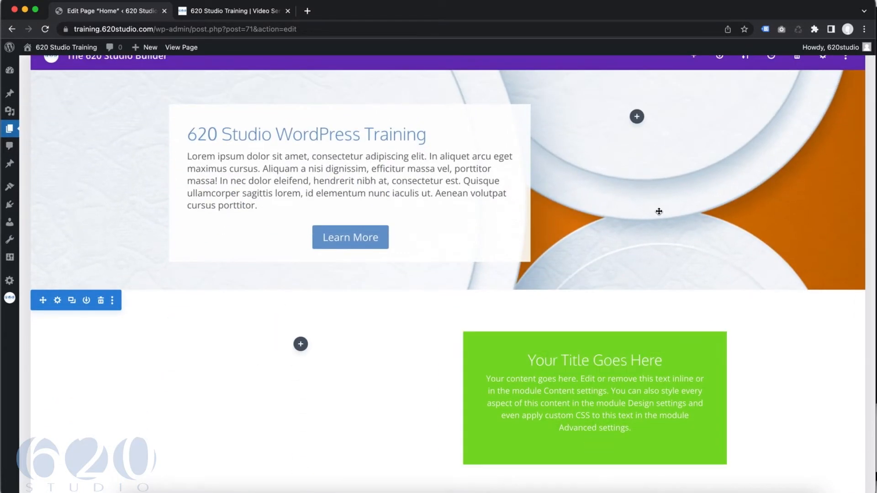
- Inspect the section, row and module structure in wireframe view and return to desktop view
scroll(662, 214, "up", 3)
left_click(674, 150)
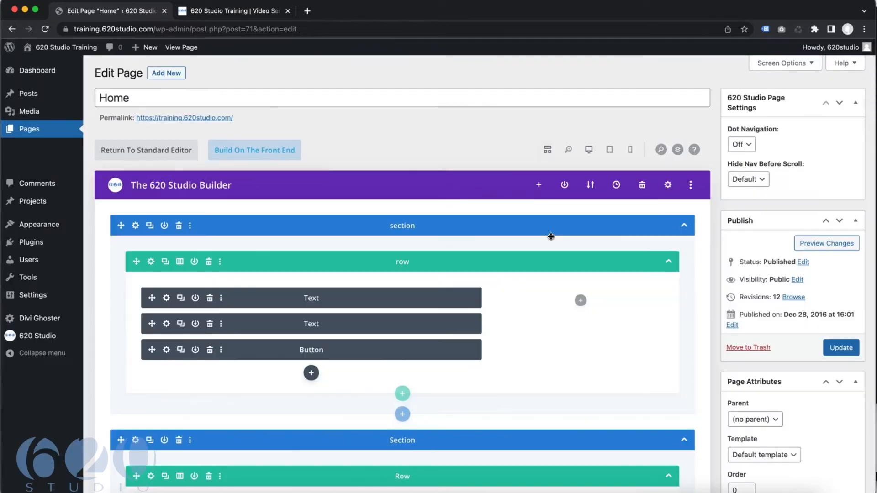
scroll(471, 307, "down", 4)
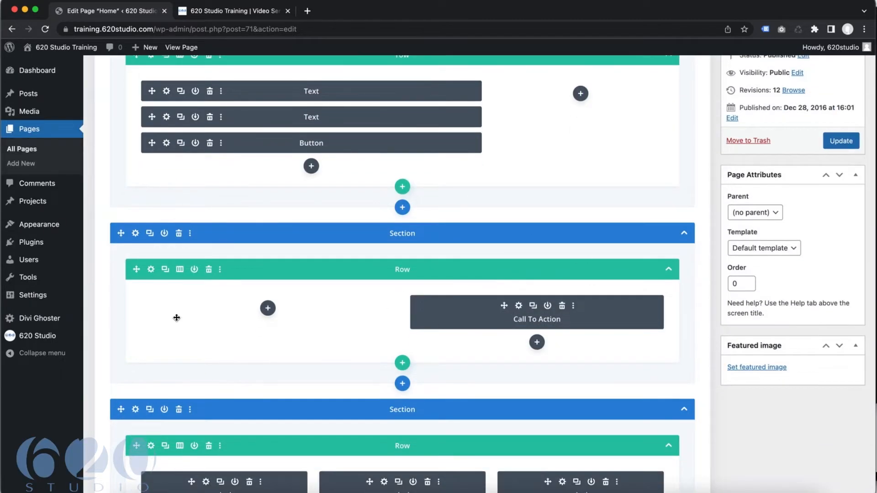
scroll(446, 327, "up", 4)
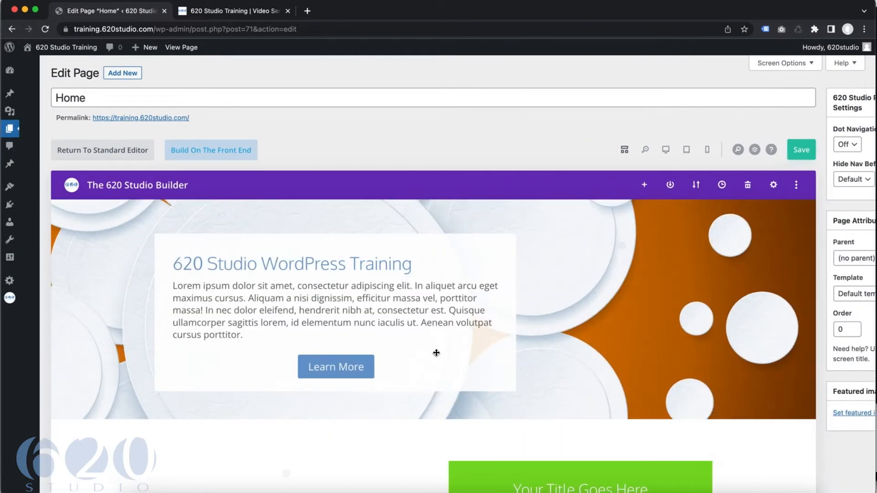
- Examine the section, row and module controls on the services, testimonials, SEO & Marketing and blue text sections
scroll(434, 352, "down", 10)
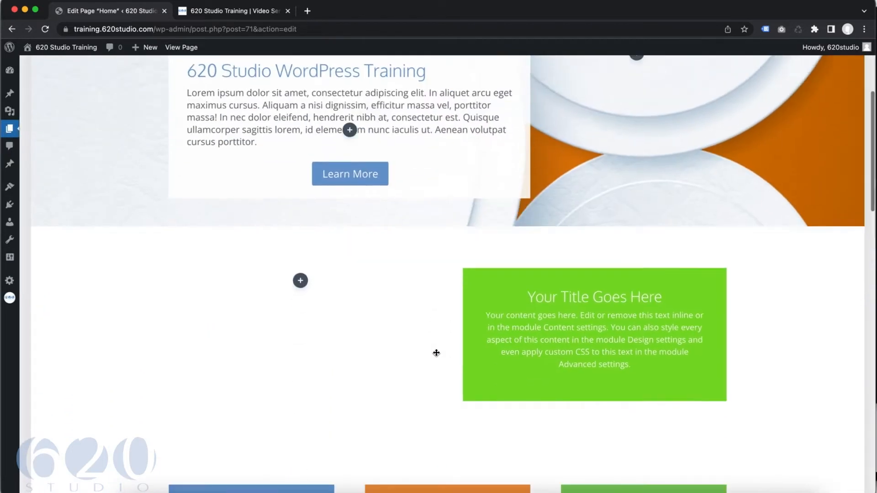
scroll(396, 323, "down", 7)
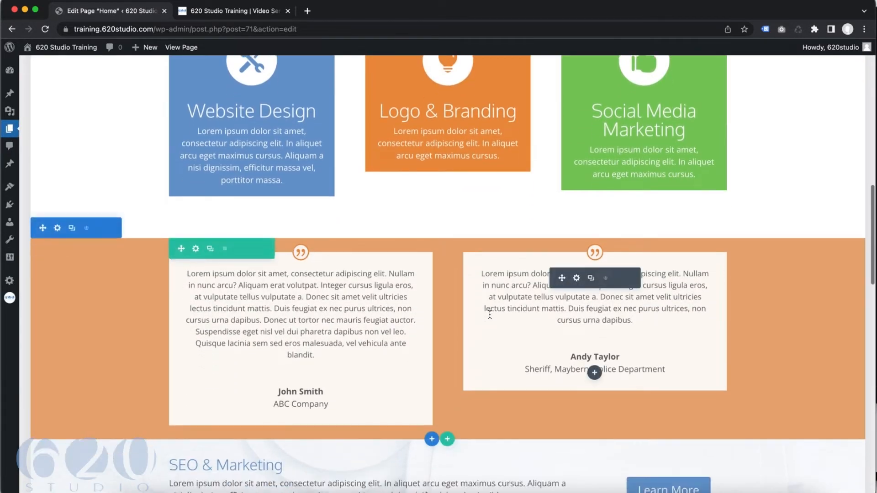
scroll(489, 314, "up", 6)
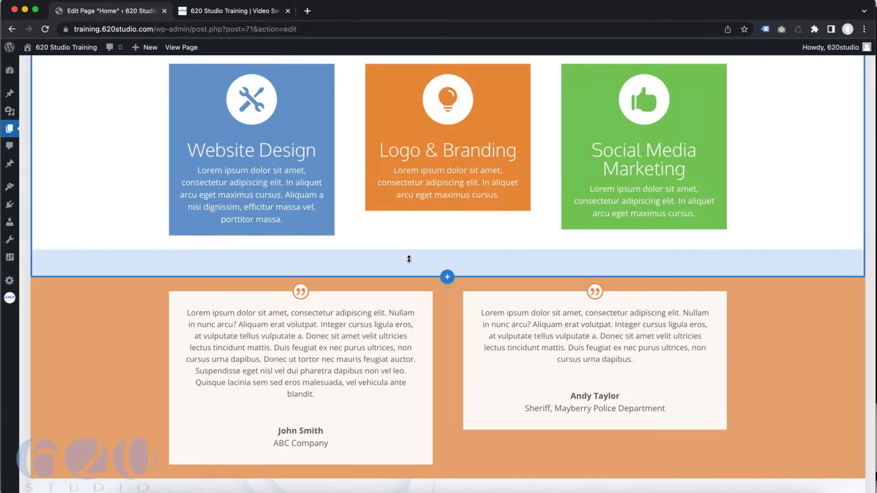
scroll(427, 264, "up", 3)
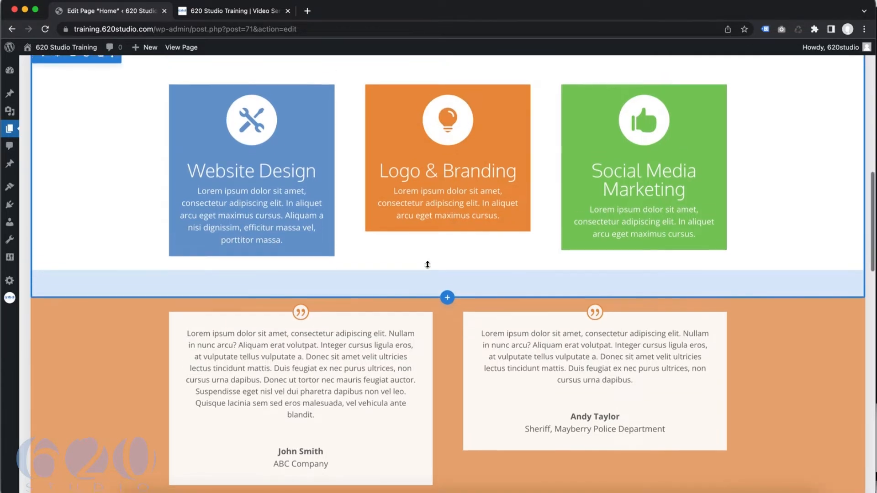
scroll(428, 264, "down", 4)
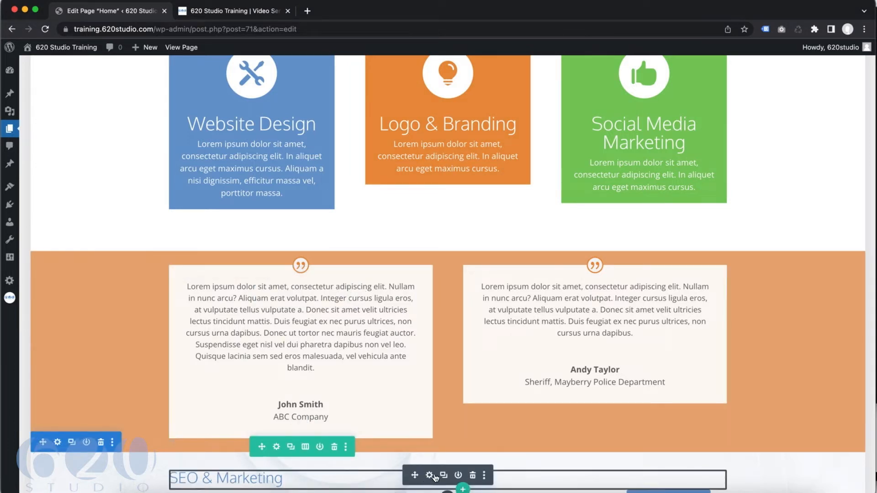
scroll(434, 433, "down", 2)
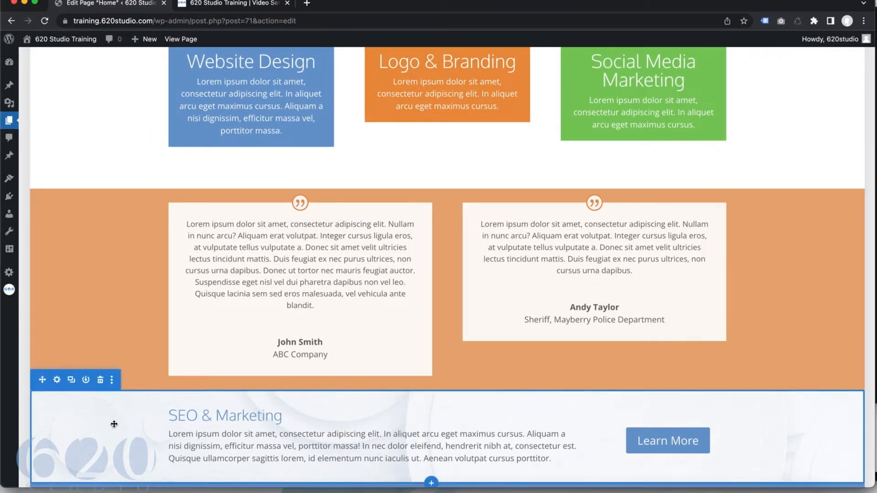
scroll(449, 462, "down", 5)
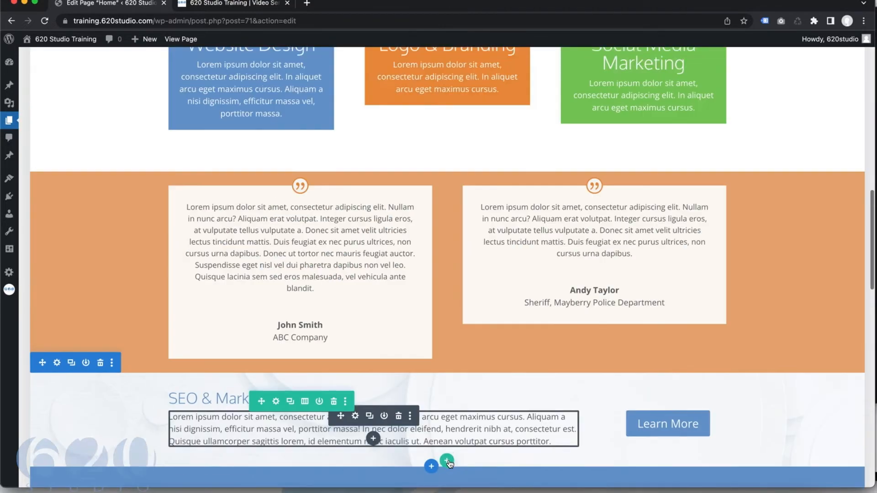
scroll(449, 456, "up", 2)
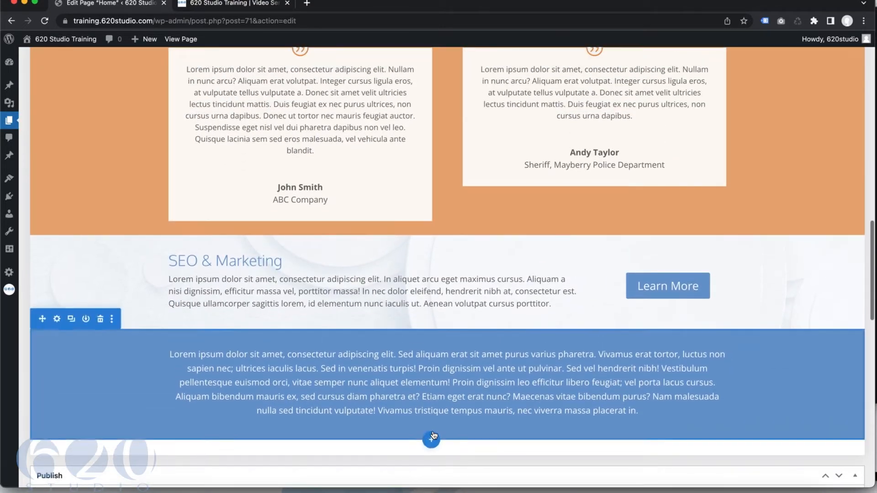
scroll(254, 363, "up", 15)
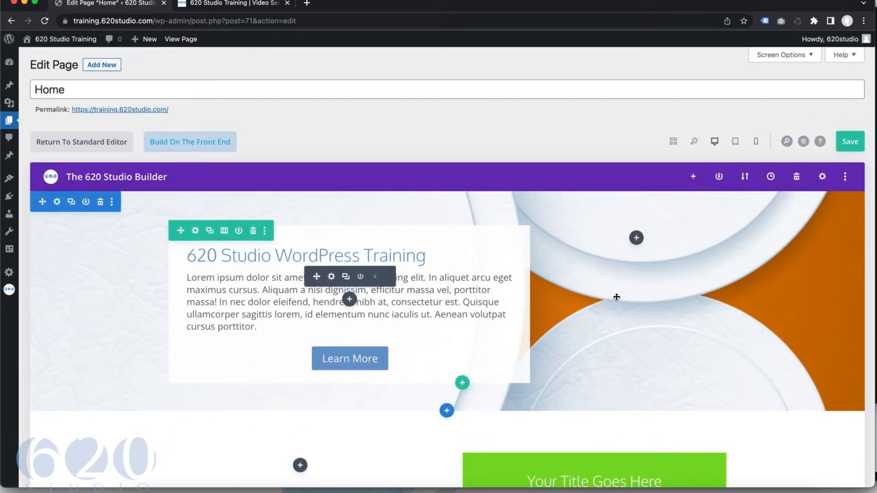
- Take the text and button row out of the hero section and undo the removal
scroll(442, 329, "down", 3)
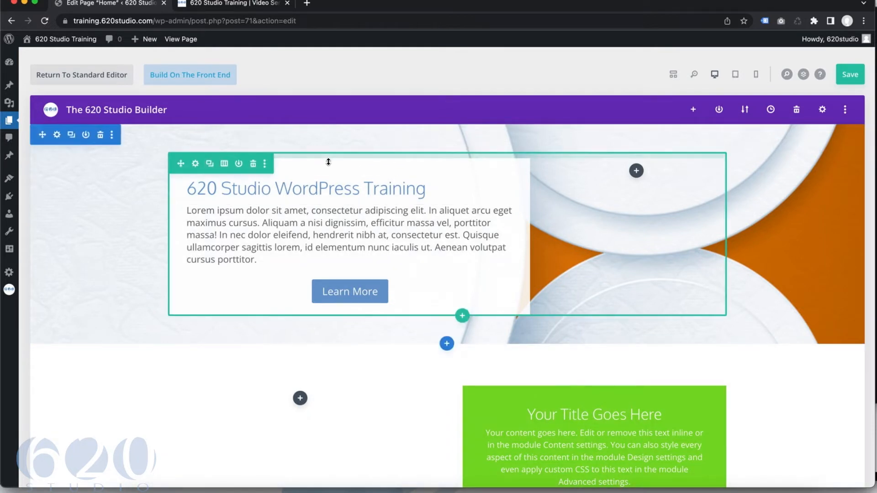
left_click_drag(329, 162, 315, 162)
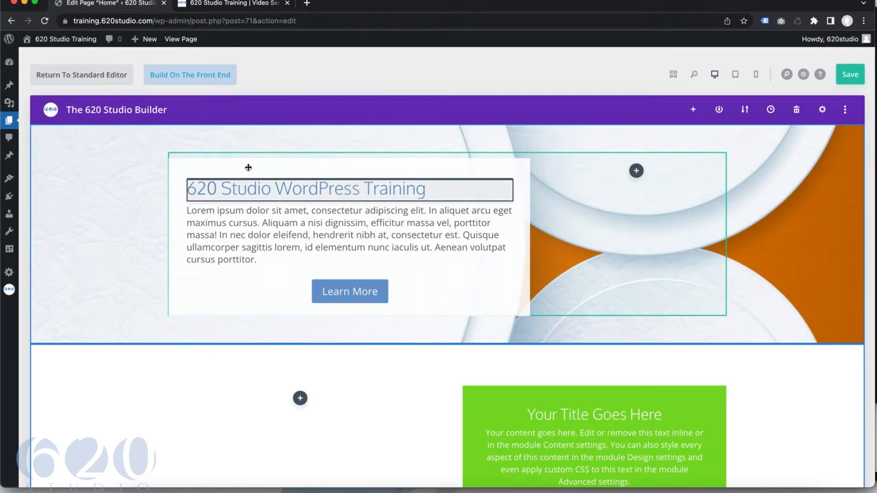
left_click_drag(181, 163, 312, 210)
scroll(449, 229, "up", 3)
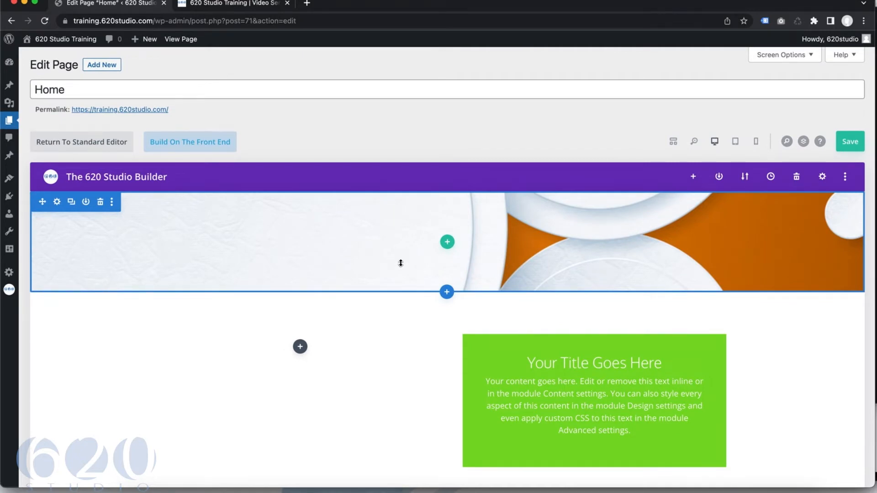
left_click_drag(400, 263, 398, 256)
scroll(457, 283, "down", 5)
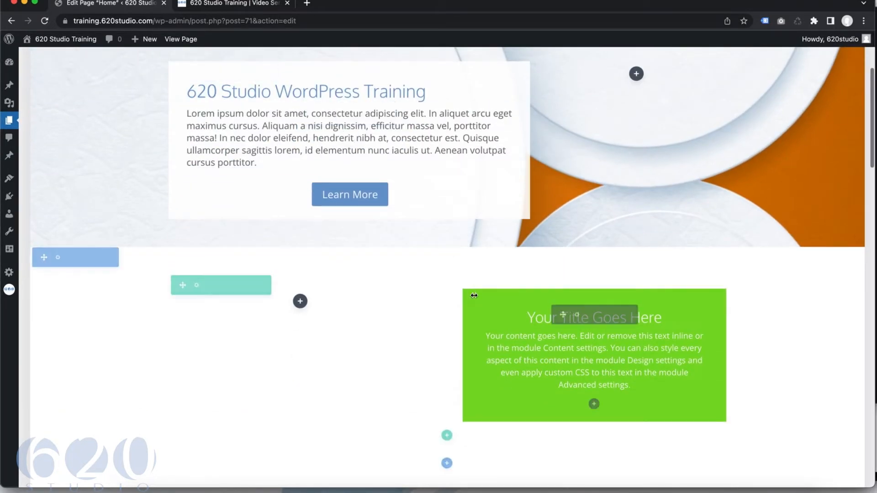
- Review the restored page layout in desktop view from the hero section down to the blue text section
scroll(474, 296, "up", 4)
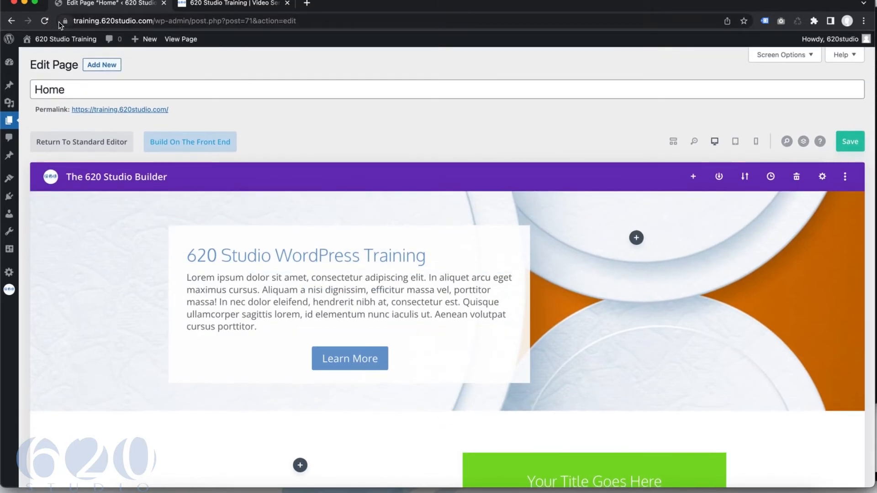
scroll(290, 268, "down", 5)
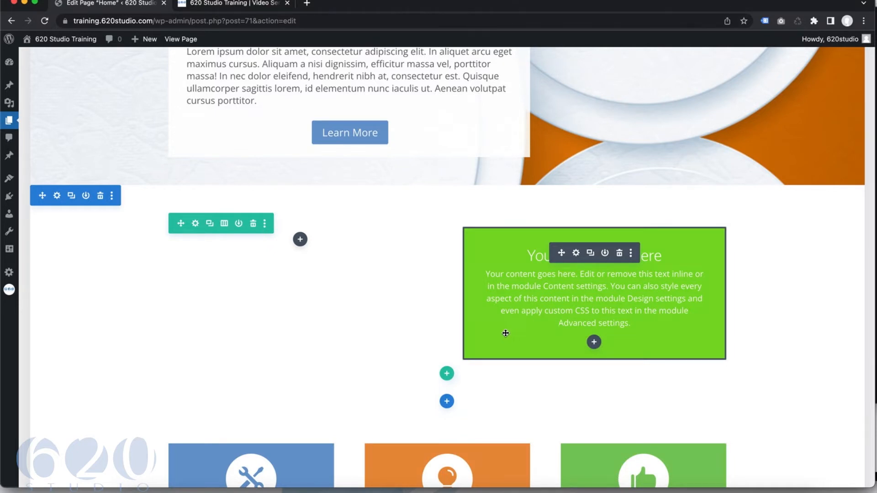
scroll(441, 241, "up", 2)
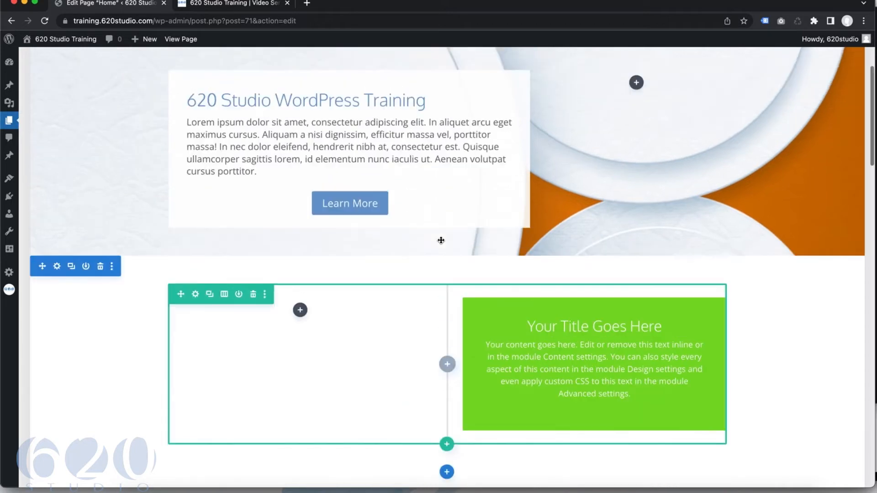
scroll(441, 241, "up", 2)
scroll(449, 254, "down", 3)
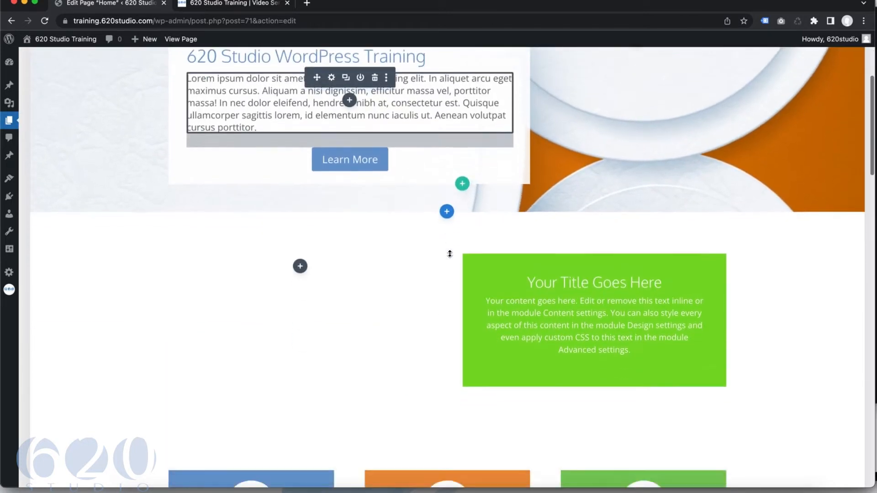
scroll(450, 254, "down", 4)
scroll(454, 274, "down", 2)
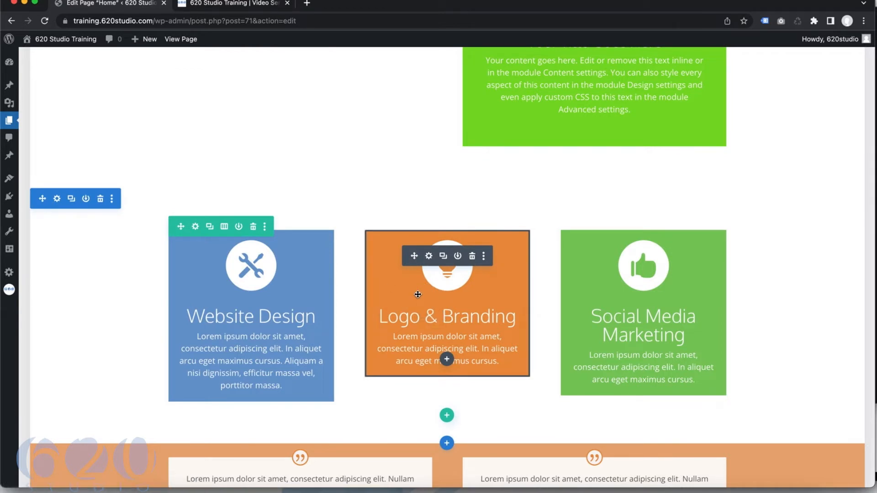
scroll(417, 294, "up", 2)
scroll(417, 294, "down", 5)
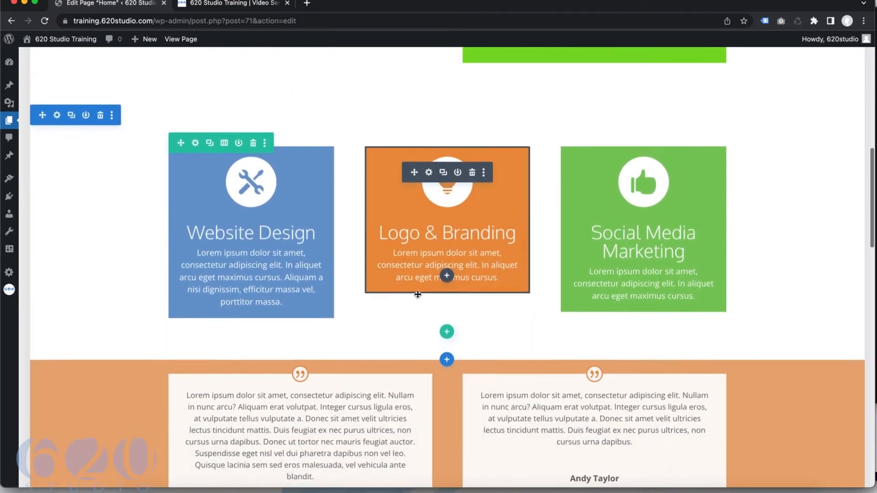
scroll(417, 294, "up", 15)
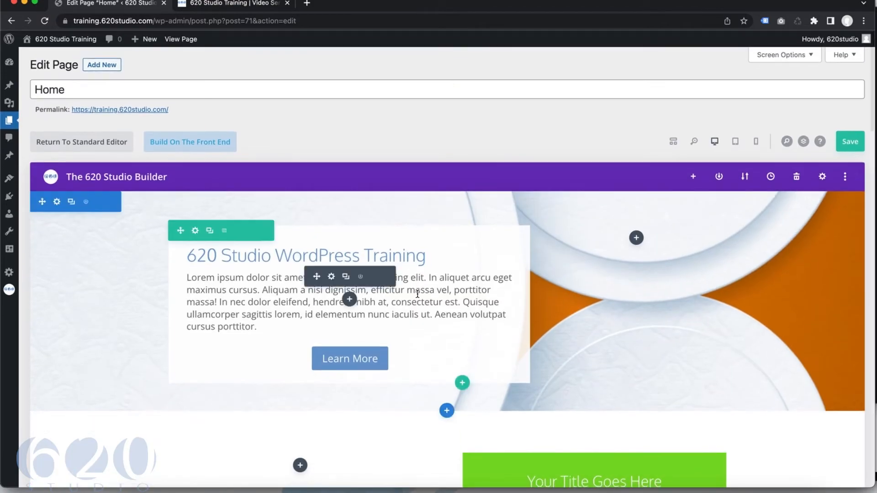
scroll(466, 252, "down", 20)
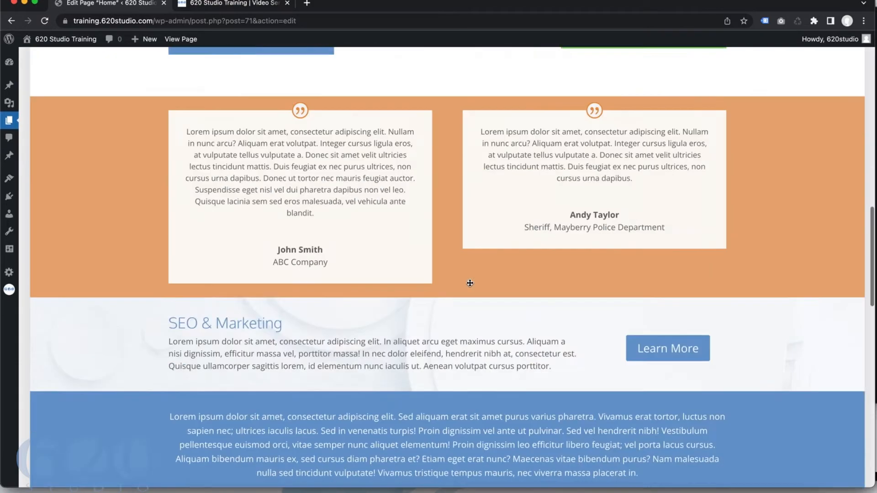
- Switch the home page preview to tablet view and look through the available device presets
scroll(469, 283, "up", 20)
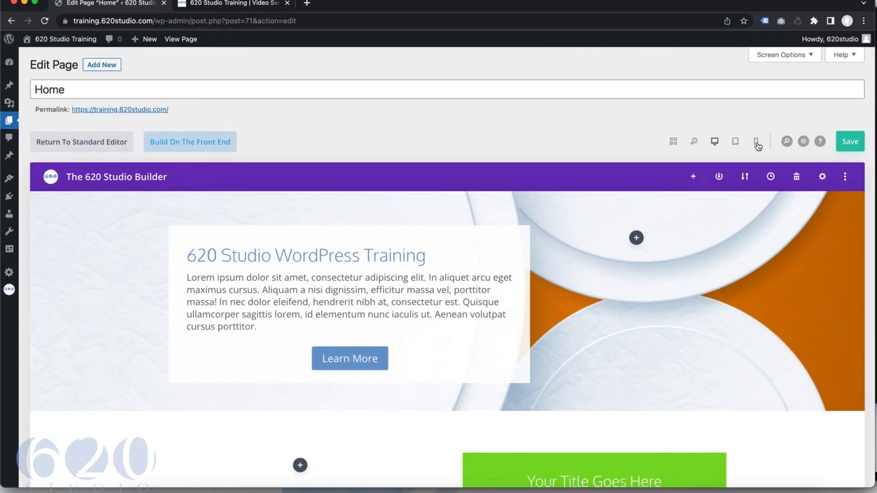
left_click(736, 145)
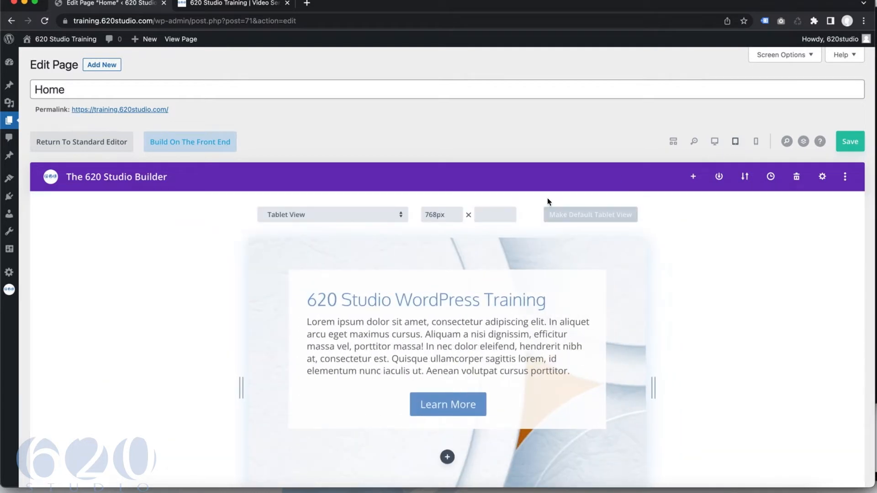
left_click(401, 214)
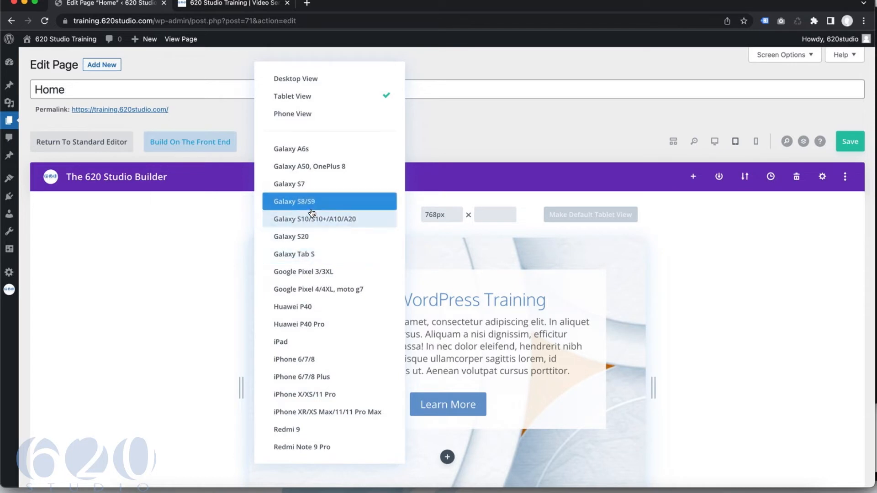
left_click(690, 247)
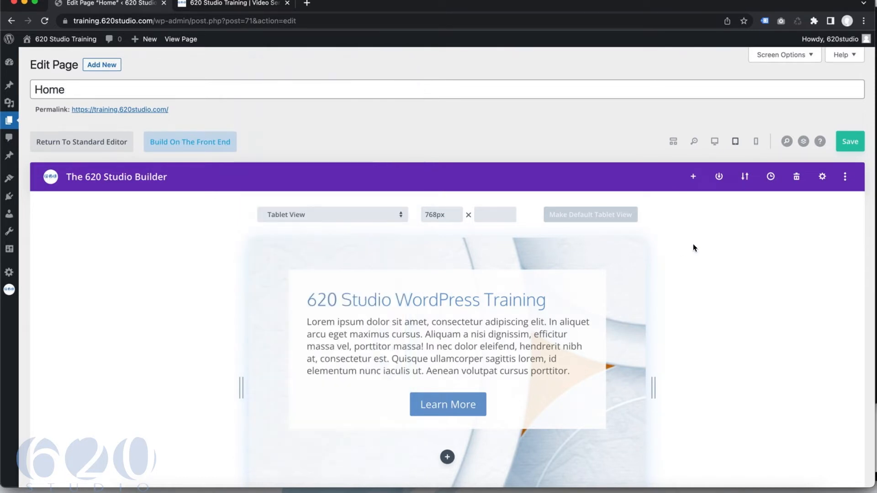
- Review the tablet layout from the hero section down to the blue text section
scroll(508, 284, "down", 3)
scroll(507, 281, "down", 10)
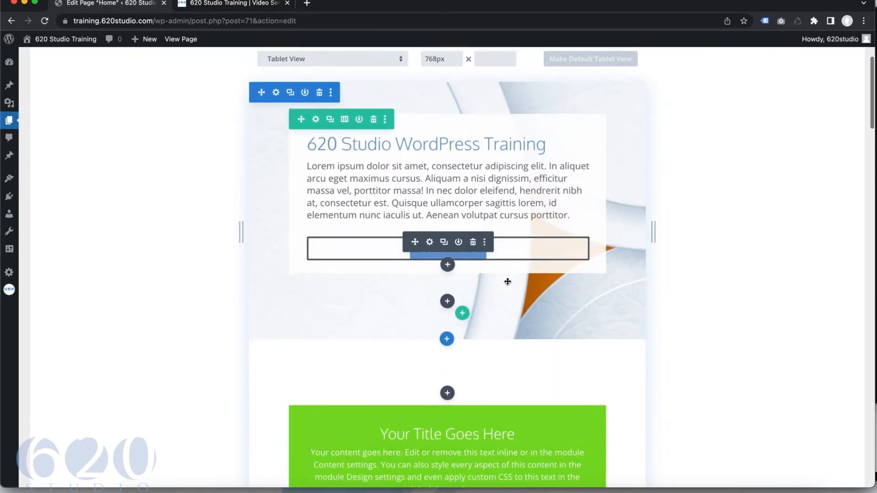
scroll(508, 282, "down", 14)
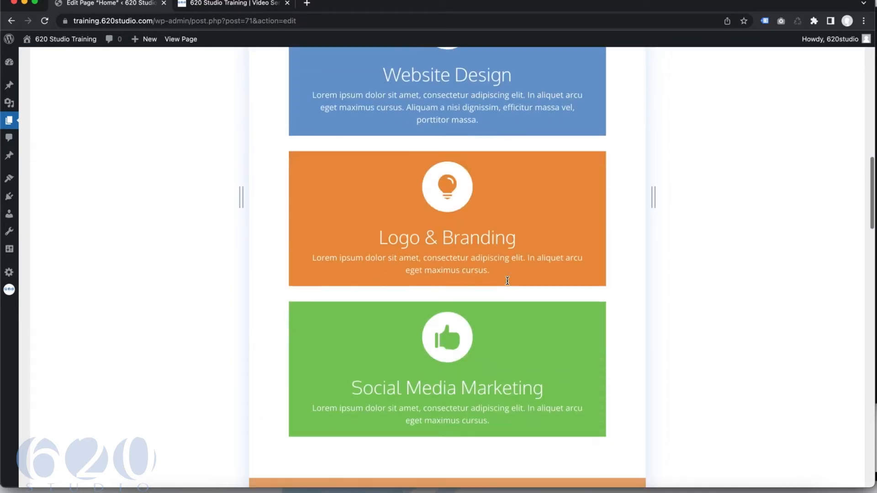
scroll(507, 282, "down", 8)
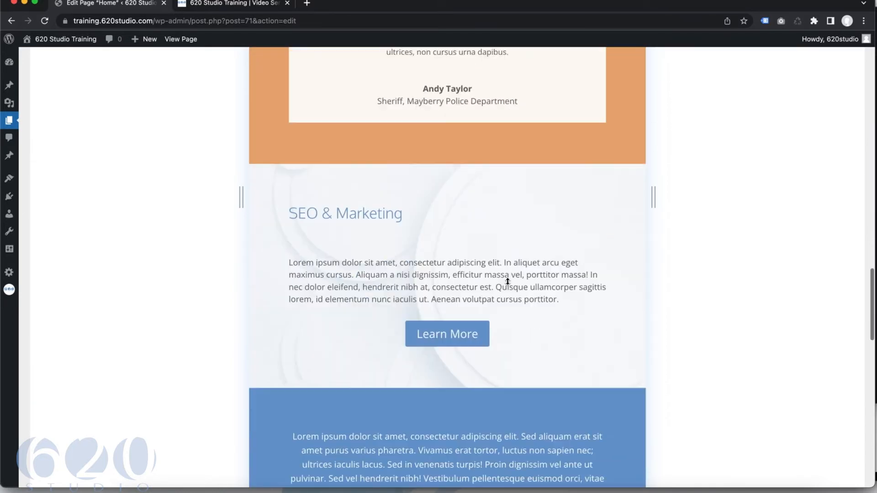
scroll(507, 281, "up", 10)
scroll(507, 282, "up", 20)
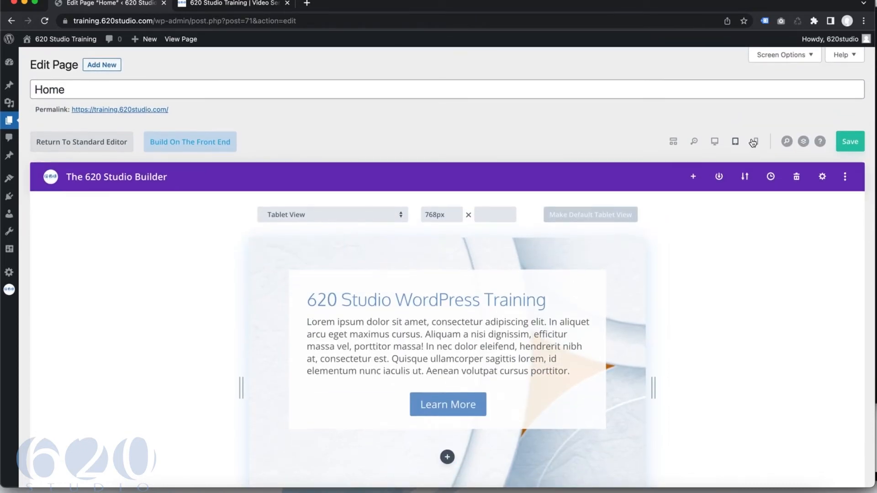
- Switch the page preview to phone view and examine the hero section's layout
left_click(755, 142)
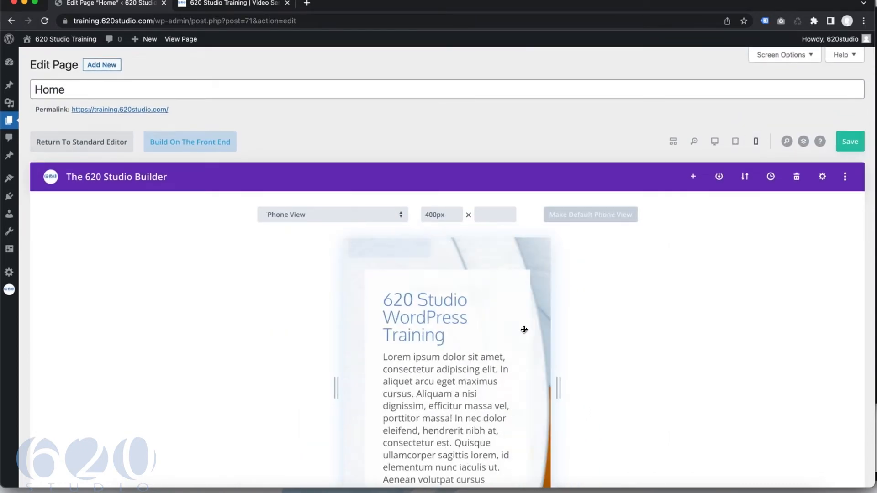
scroll(524, 329, "down", 2)
scroll(525, 320, "down", 2)
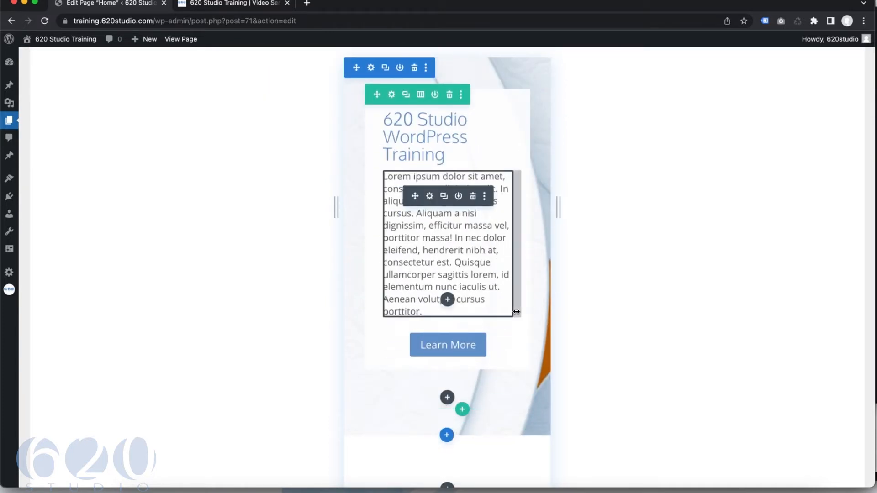
scroll(515, 312, "down", 2)
scroll(514, 312, "up", 4)
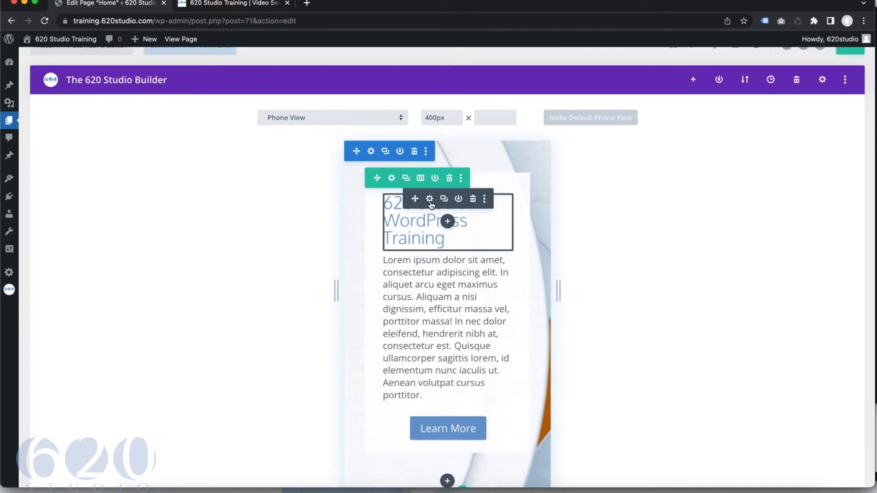
- Open the hero title module's settings, check its heading level and show its heading text design options
left_click(429, 199)
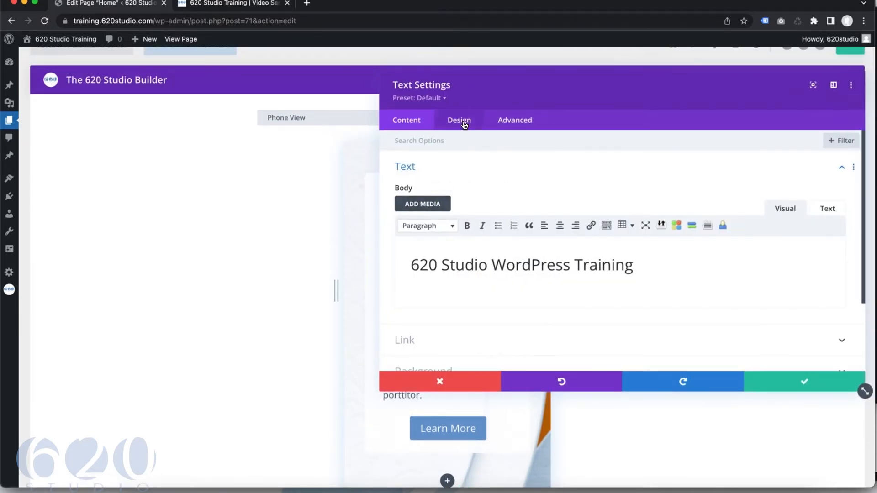
left_click(464, 123)
left_click_drag(497, 91, 645, 102)
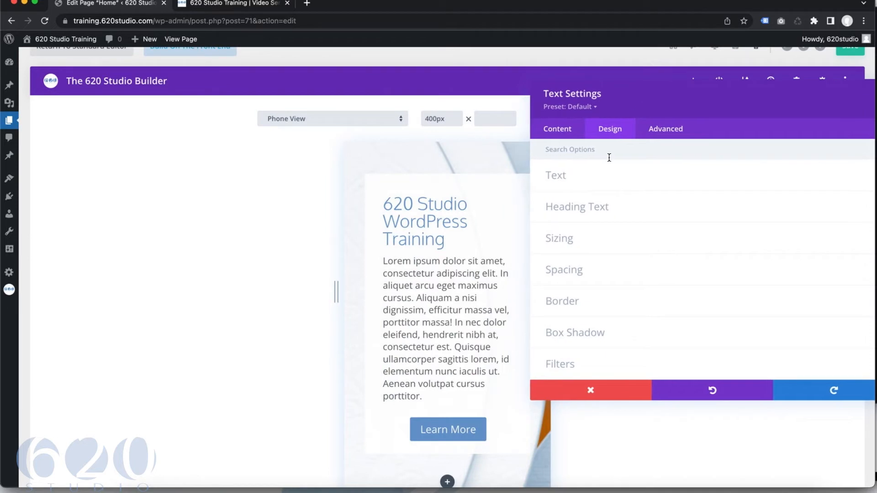
left_click(561, 178)
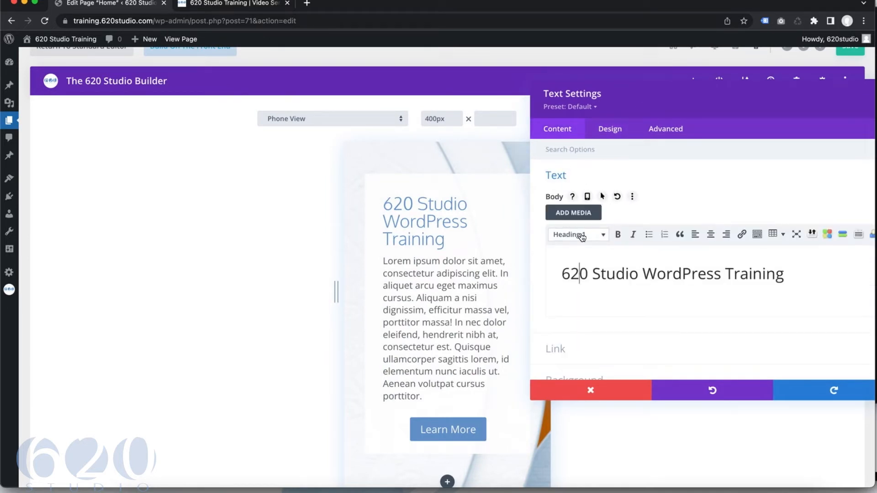
left_click(611, 138)
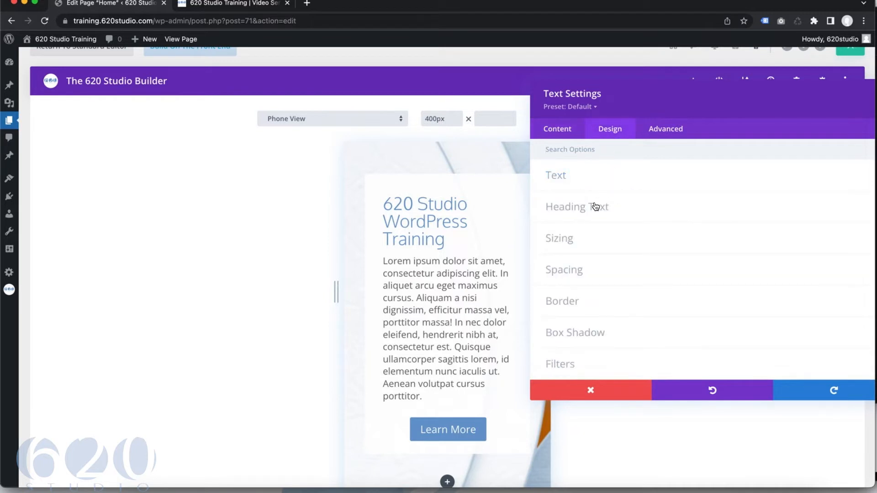
left_click(592, 208)
- Enable per-device values for the hero title's H1 text size and set the phone size to 26px
scroll(608, 242, "down", 5)
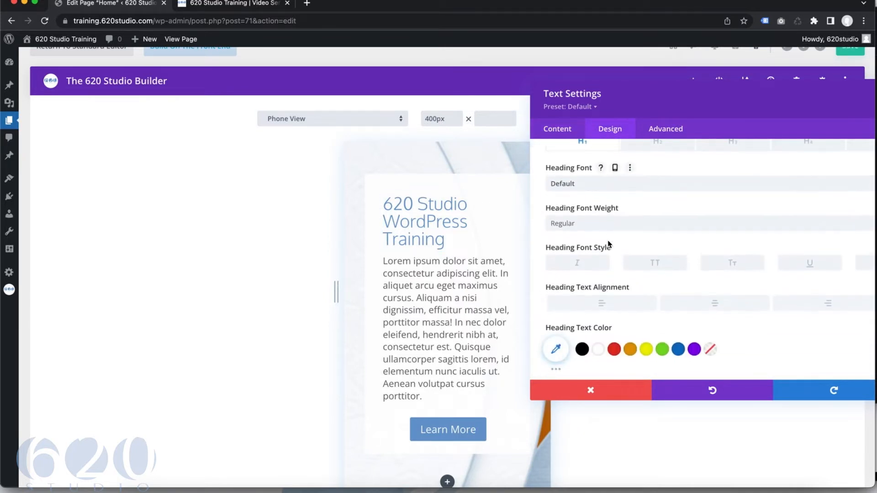
scroll(609, 244, "up", 3)
left_click_drag(646, 105, 600, 124)
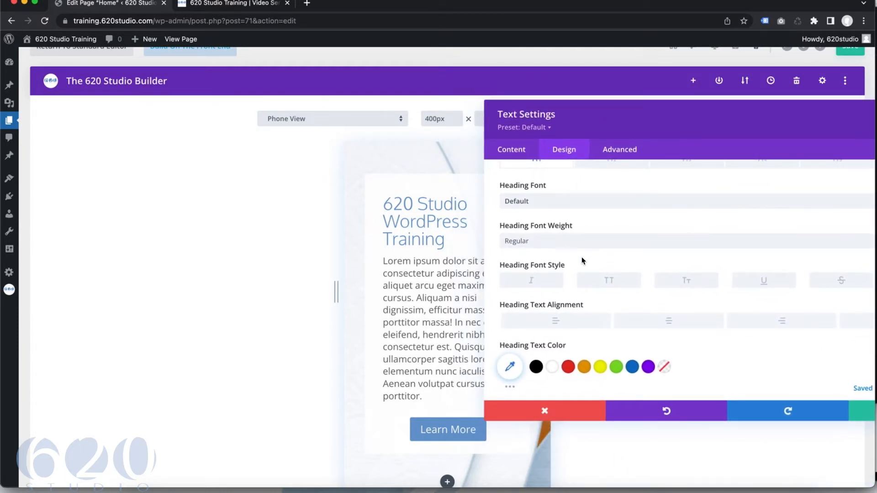
scroll(544, 292, "down", 5)
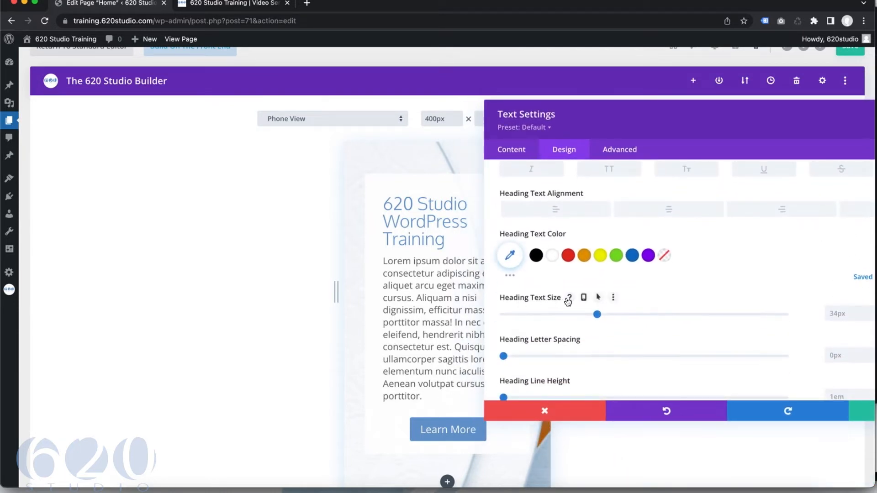
left_click(586, 298)
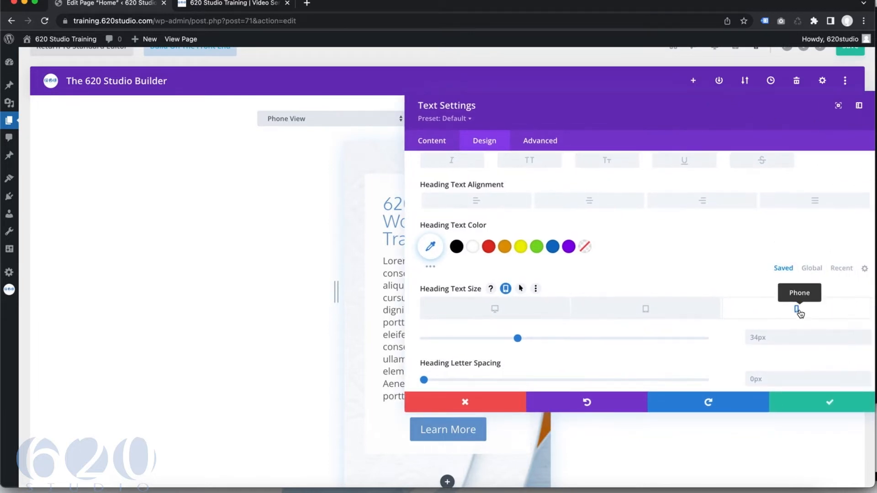
left_click_drag(685, 111, 848, 135)
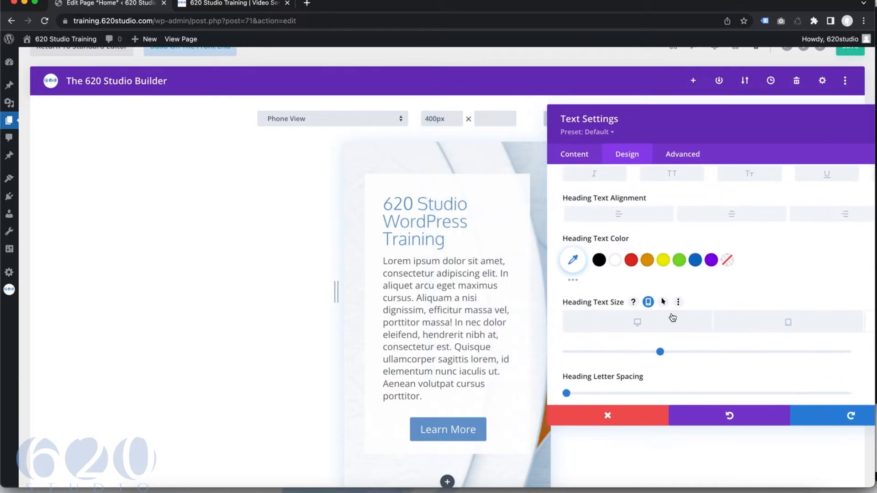
mouse_move(640, 354)
left_mouse_down()
mouse_move(626, 352)
mouse_move(634, 356)
left_mouse_up()
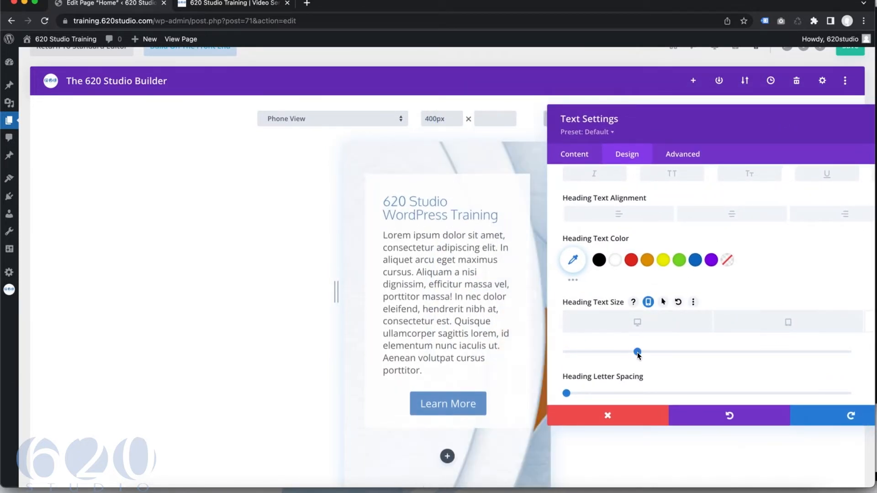
- Compare the hero title's heading text size across the tablet, desktop and phone previews
left_click_drag(698, 125, 743, 139)
left_click(641, 310)
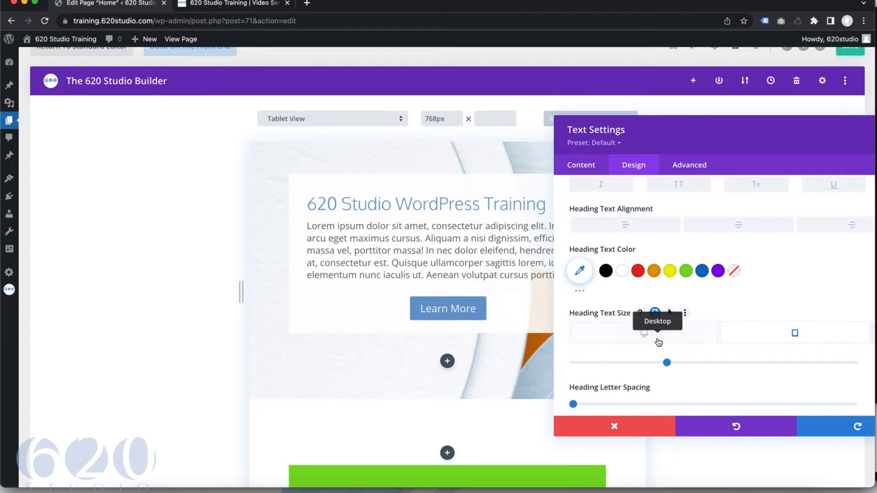
left_click(658, 342)
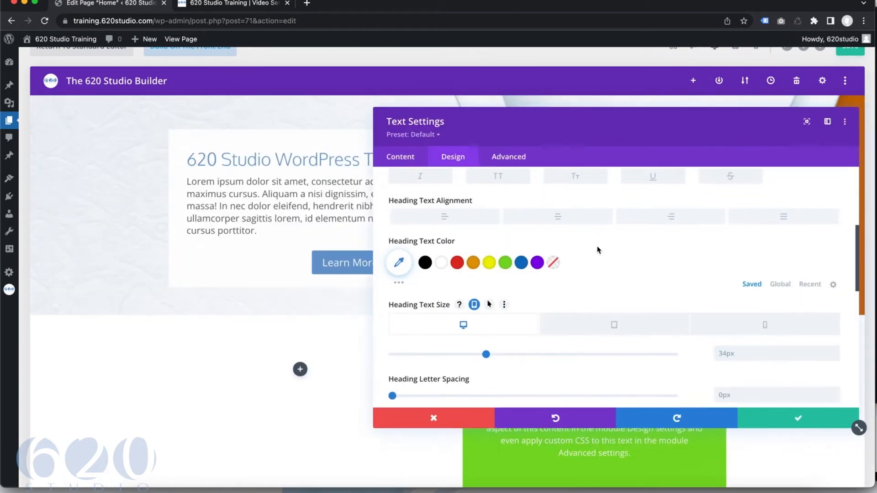
left_click(763, 327)
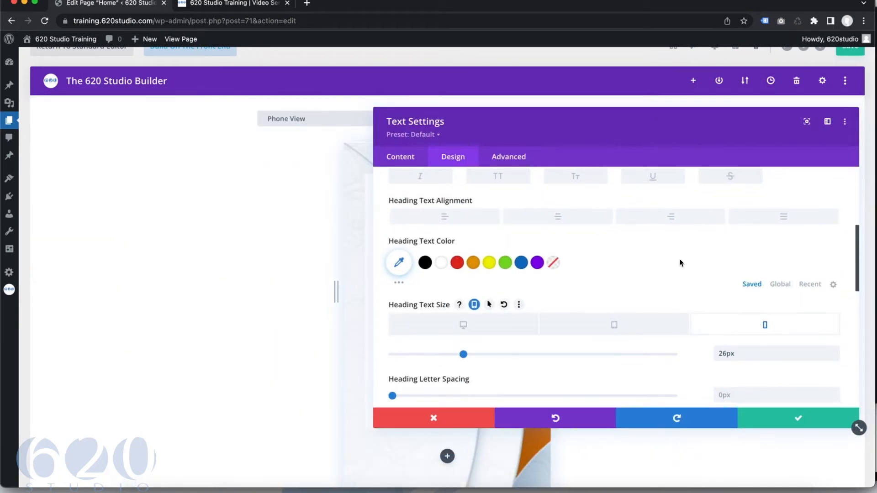
left_click_drag(567, 122, 731, 122)
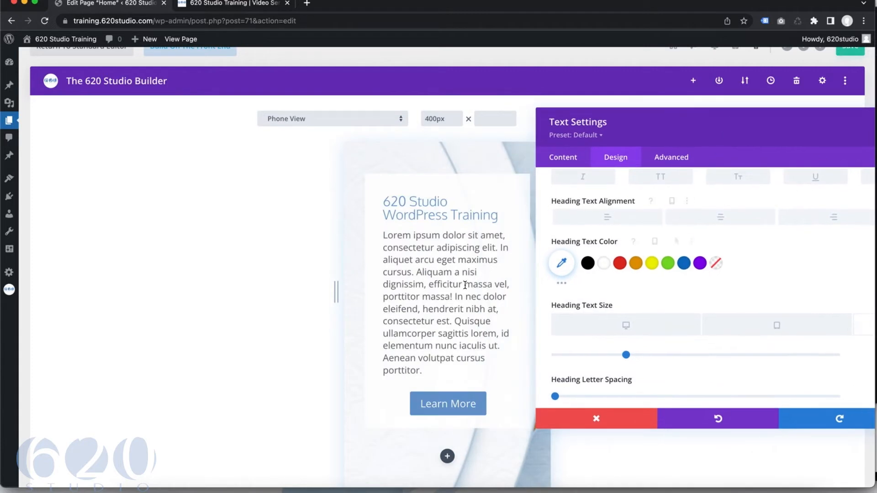
- Review the phone layout from the hero section down to the SEO & Marketing section
scroll(466, 288, "down", 8)
scroll(472, 291, "down", 10)
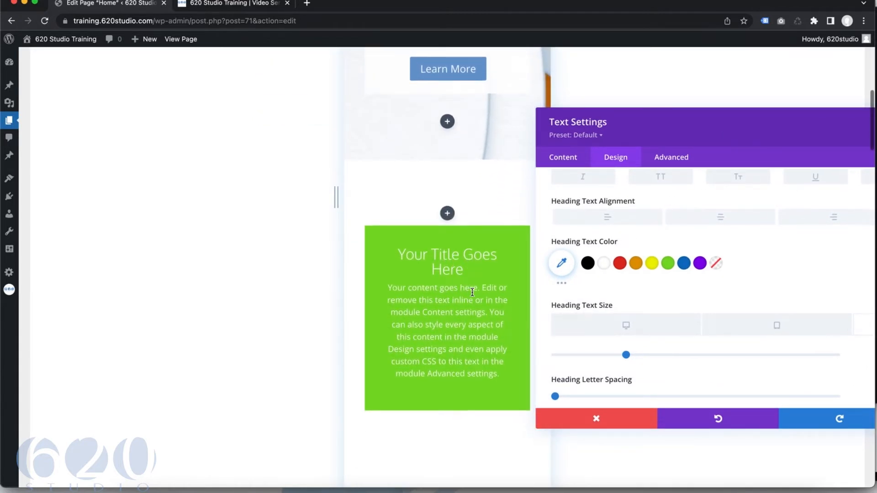
scroll(472, 293, "down", 15)
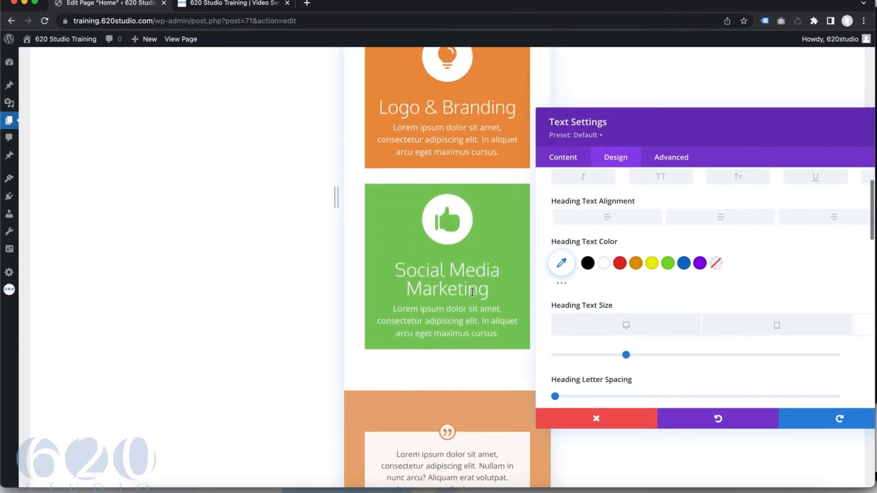
scroll(472, 292, "down", 8)
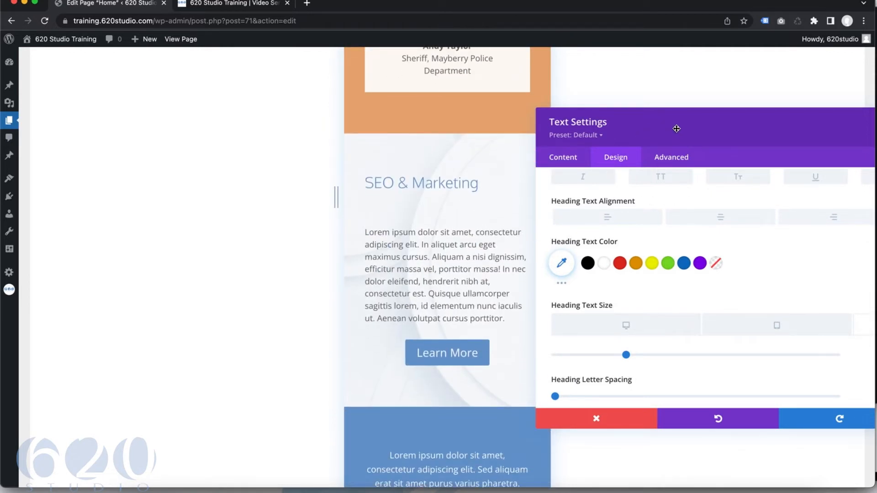
- Look over the hero title's heading text options and save the text module's settings
left_click_drag(676, 128, 512, 123)
scroll(675, 208, "up", 4)
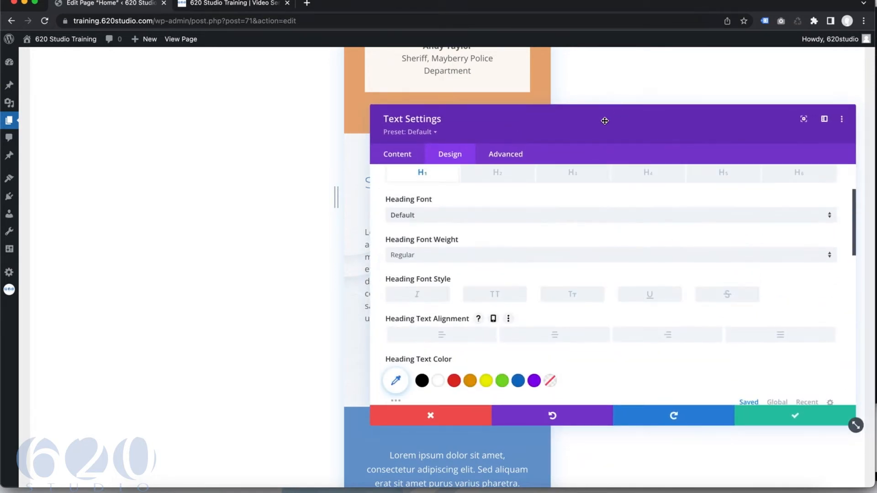
left_click_drag(605, 120, 782, 130)
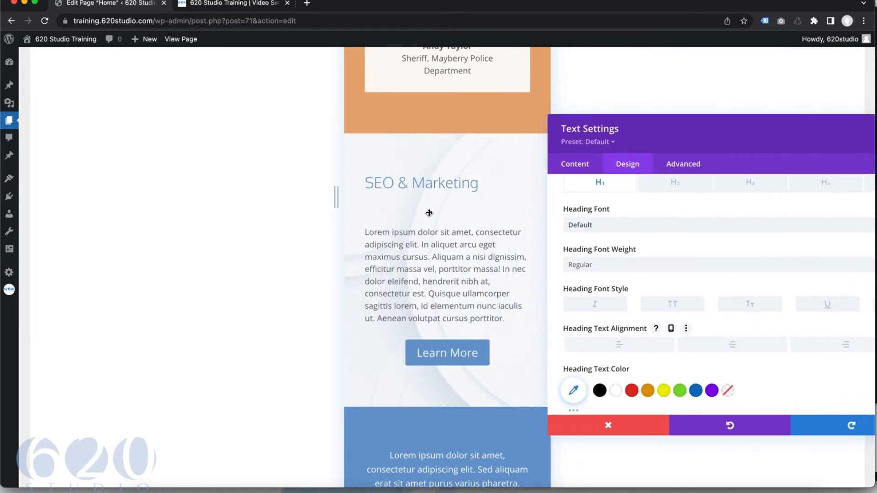
left_click_drag(673, 149, 536, 135)
scroll(589, 213, "up", 3)
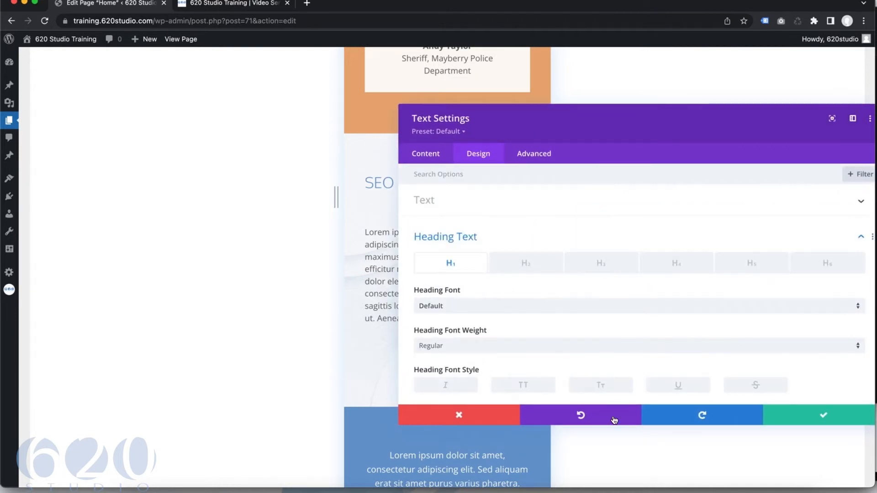
left_click(789, 415)
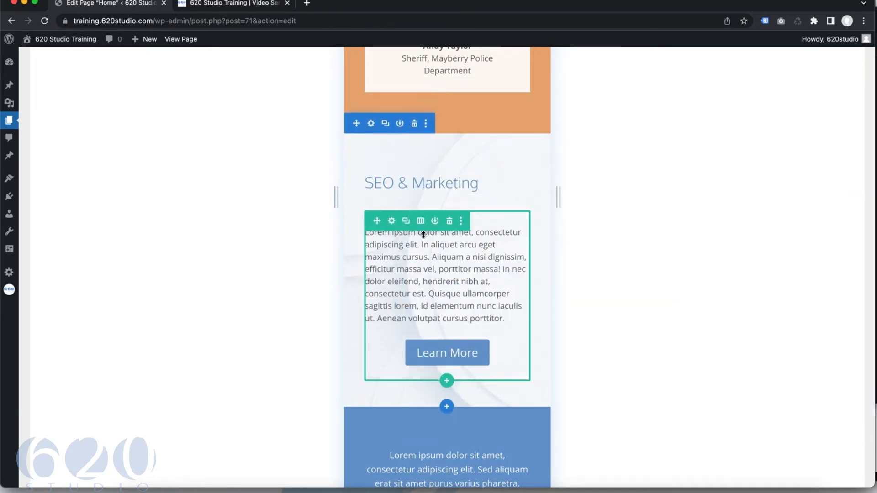
- Check the design spacing settings of the row holding the SEO & Marketing paragraph, and close them without changes
left_click(391, 221)
left_click(456, 153)
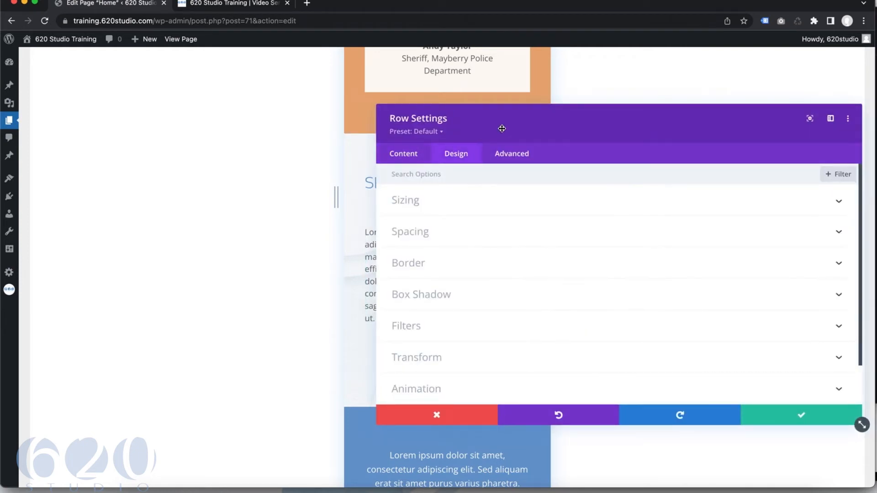
left_click_drag(501, 128, 694, 136)
left_click(620, 241)
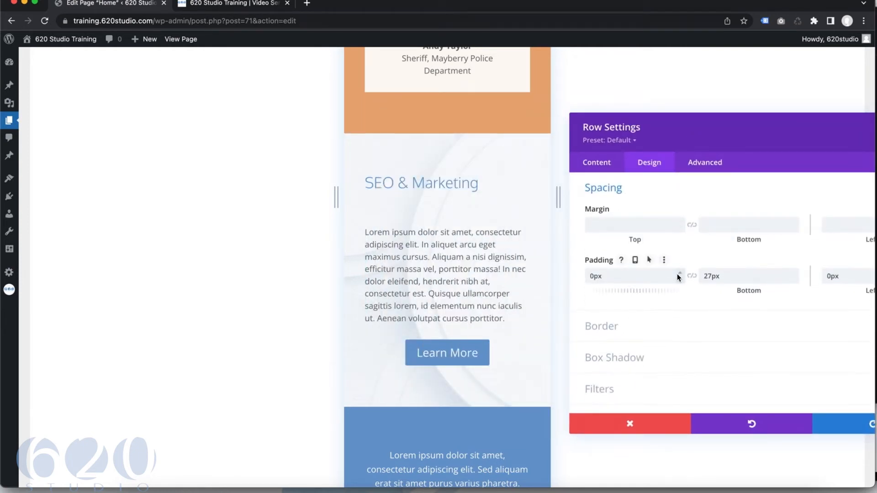
left_click_drag(693, 137, 605, 135)
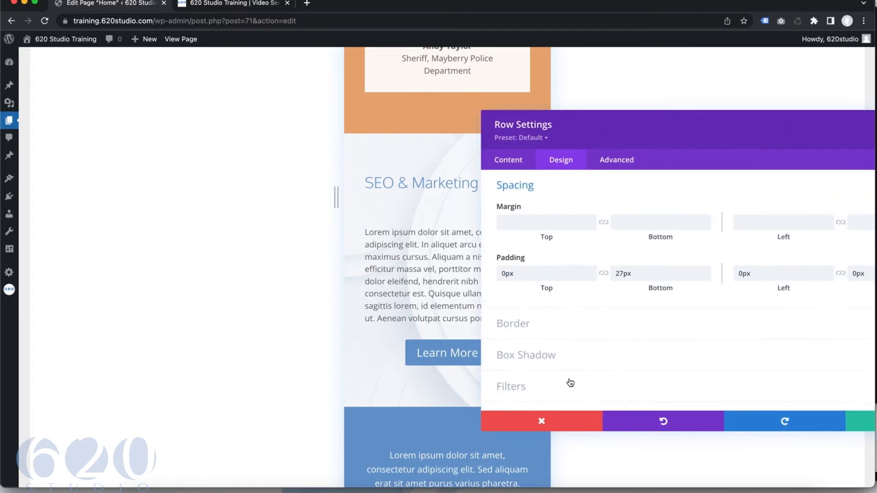
left_click(548, 421)
- Preview the page in desktop view and examine the gap between the SEO & Marketing heading and its paragraph
scroll(483, 210, "up", 10)
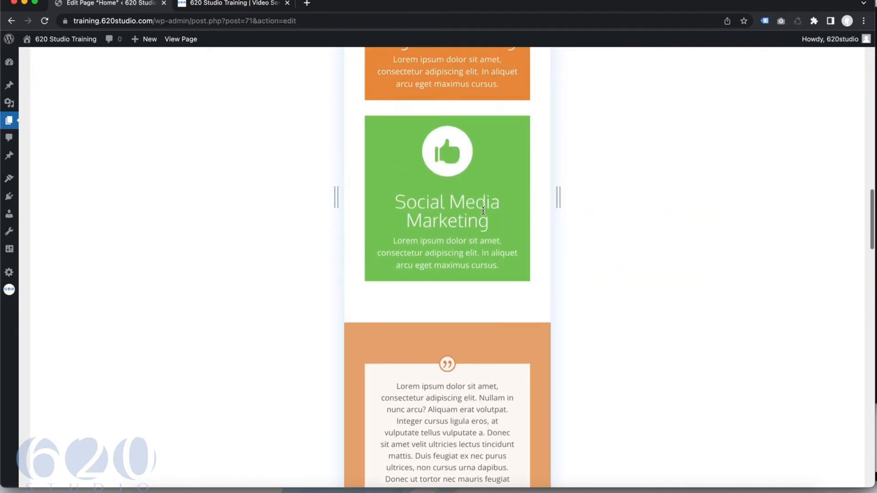
scroll(483, 210, "up", 10)
left_click(714, 141)
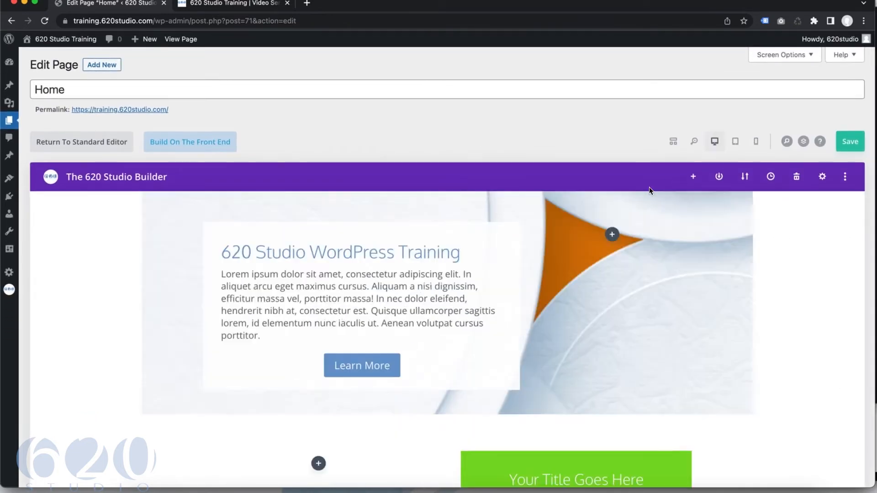
scroll(524, 283, "down", 15)
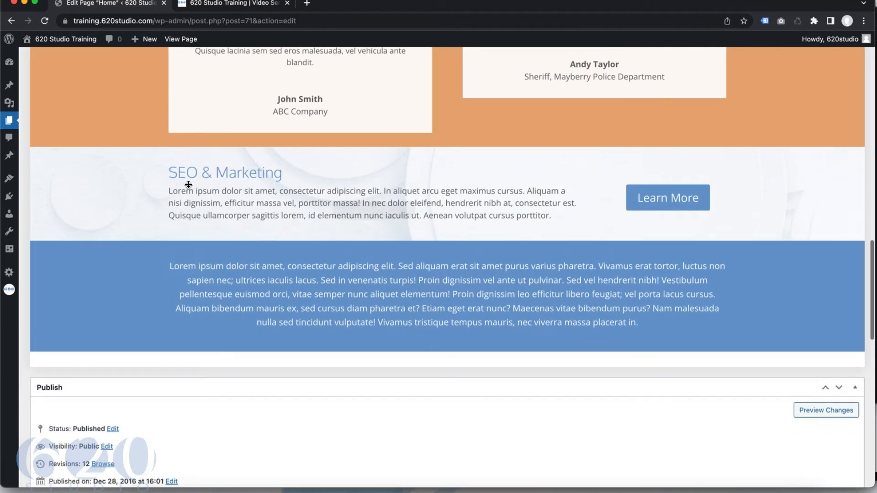
mouse_move(197, 185)
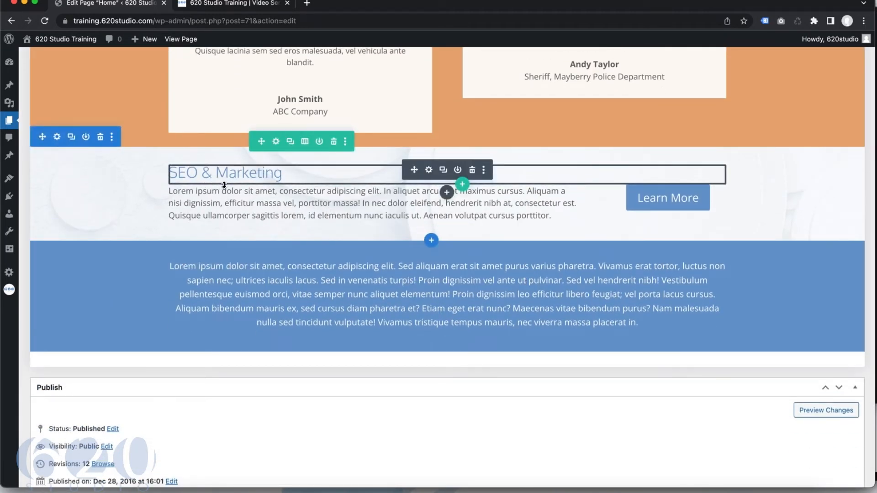
scroll(389, 167, "up", 8)
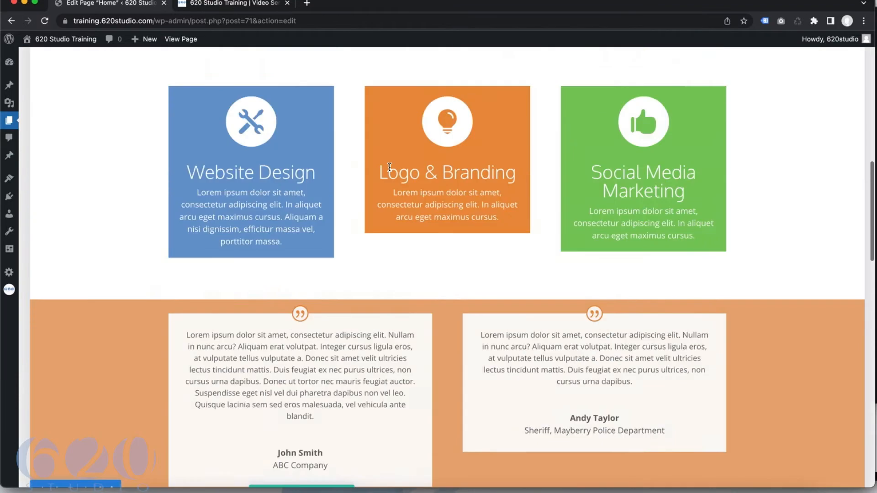
scroll(389, 167, "up", 10)
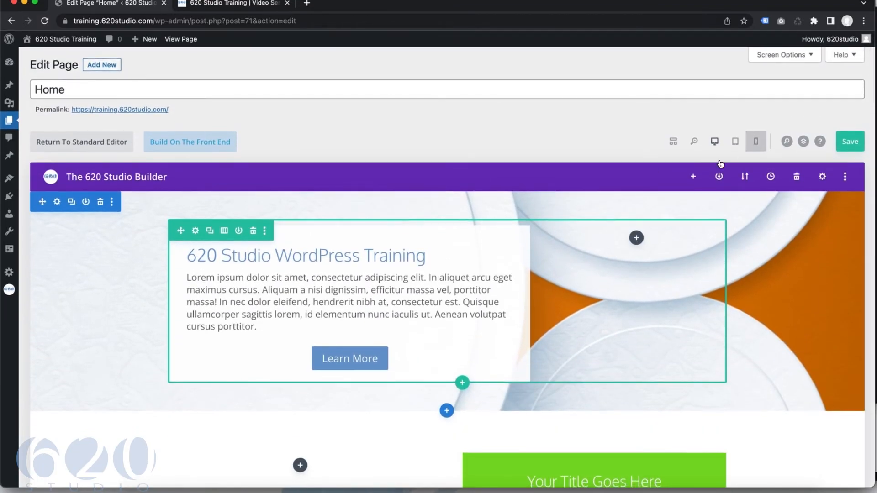
- Try to tighten the gap below the SEO & Marketing heading in phone view by adjusting its row's spacing
scroll(525, 307, "down", 10)
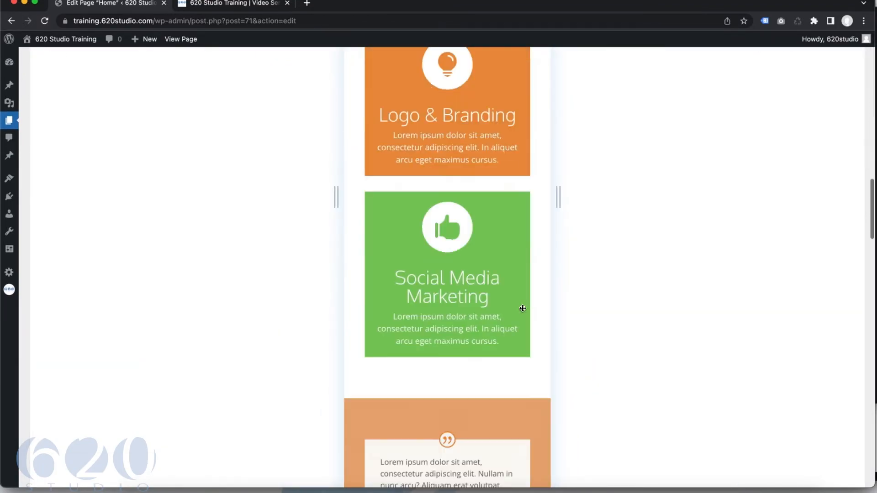
scroll(522, 308, "down", 10)
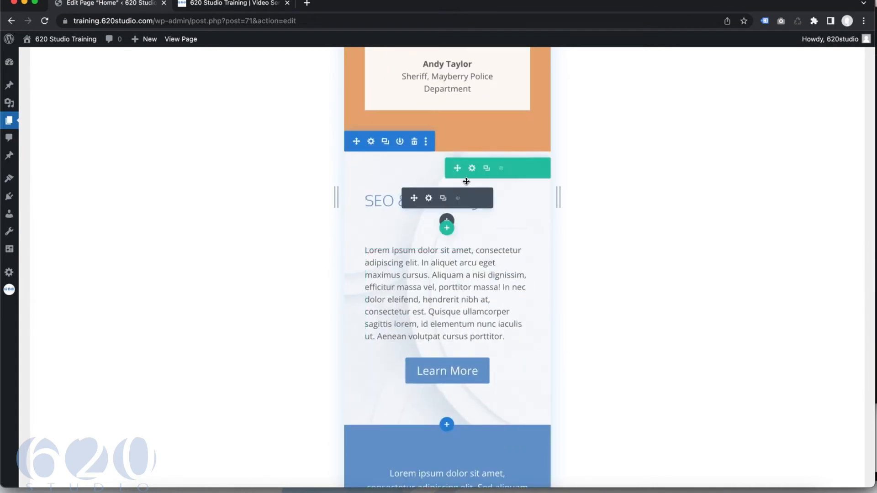
left_click(473, 169)
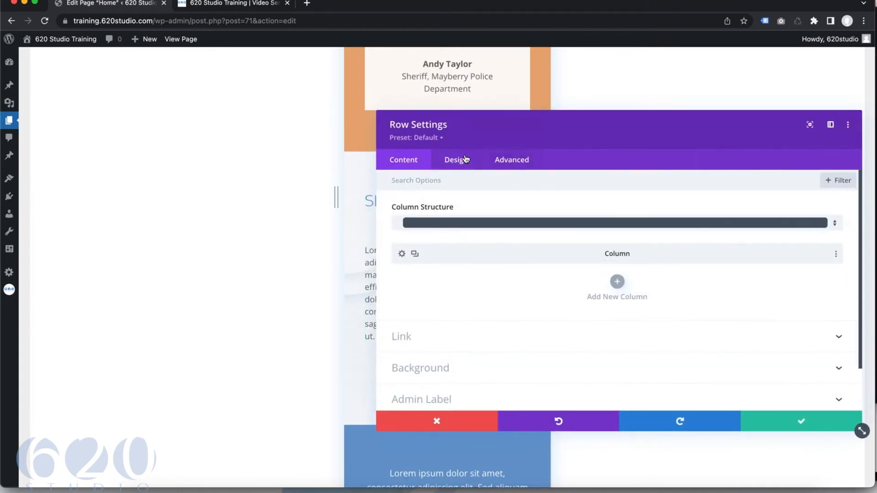
left_click(454, 158)
left_click_drag(481, 131, 675, 140)
left_click(624, 242)
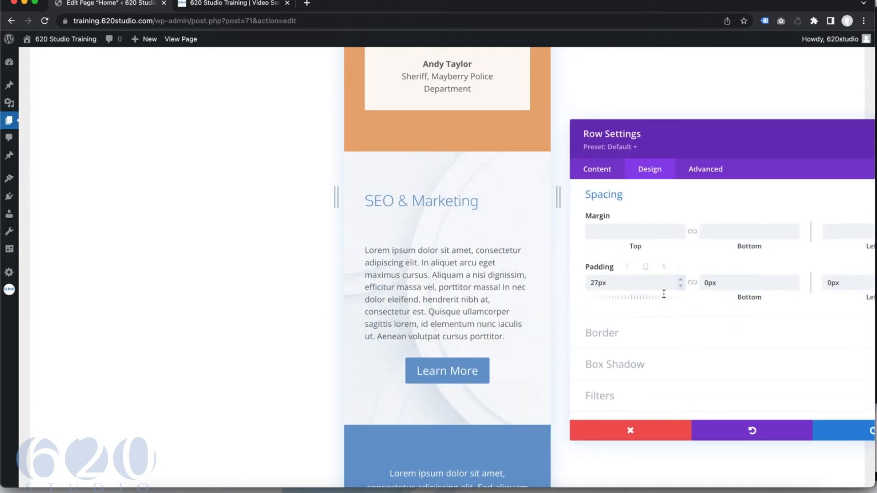
left_click_drag(745, 299, 723, 300)
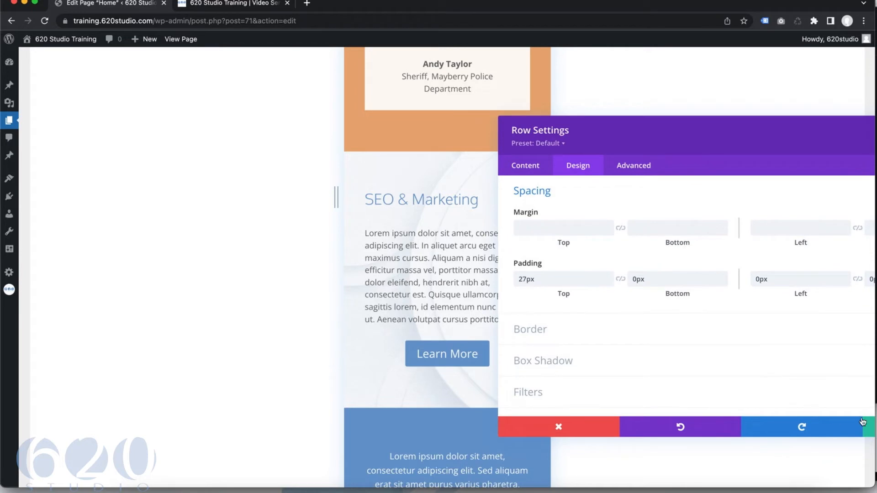
key("Return")
- Switch the builder to wireframe view and reload the page, discarding the unsaved changes
scroll(475, 280, "down", 8)
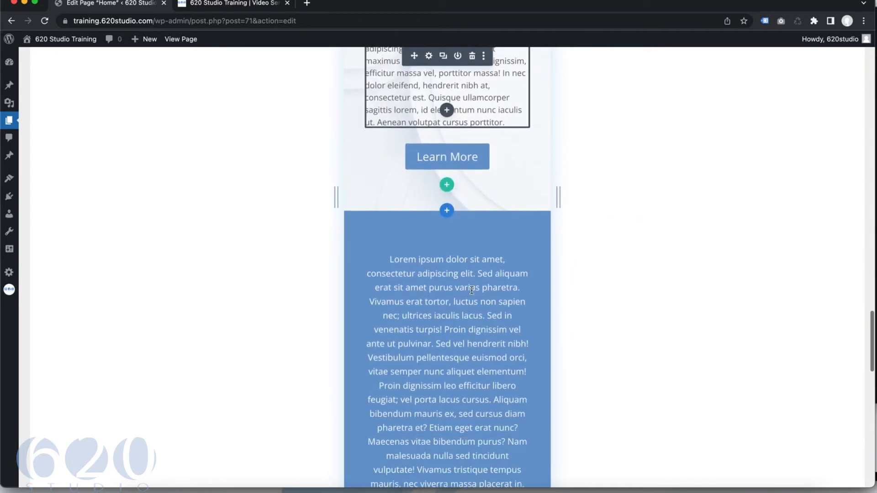
scroll(471, 290, "down", 2)
scroll(469, 293, "up", 20)
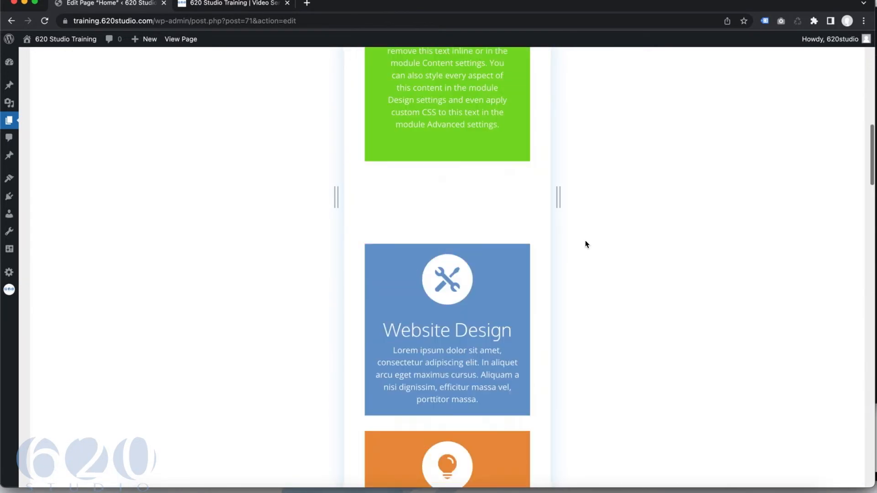
scroll(576, 250, "up", 5)
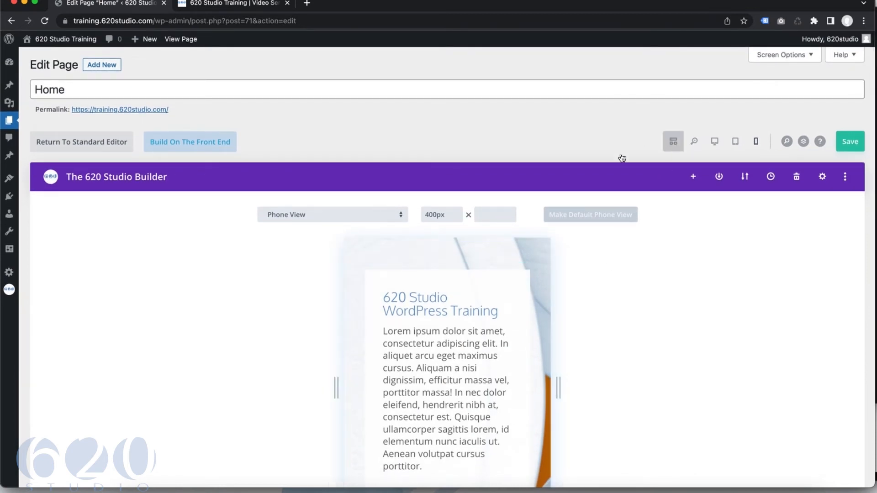
left_click(673, 141)
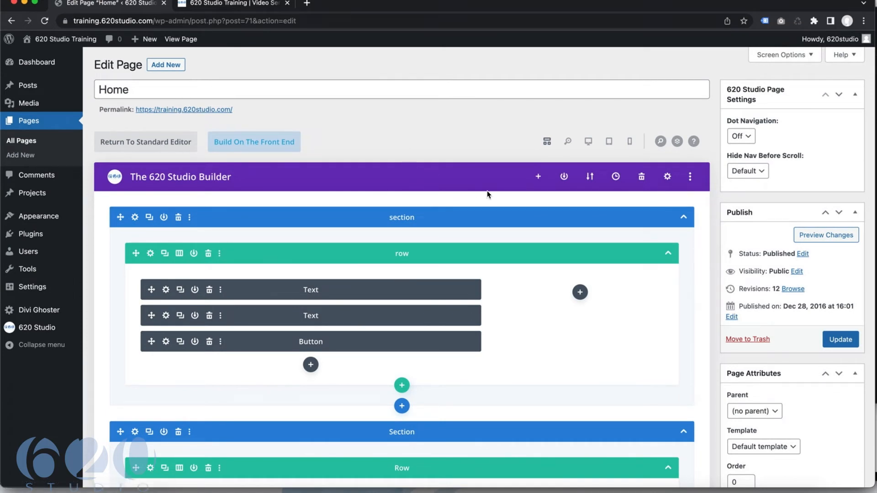
left_click(45, 20)
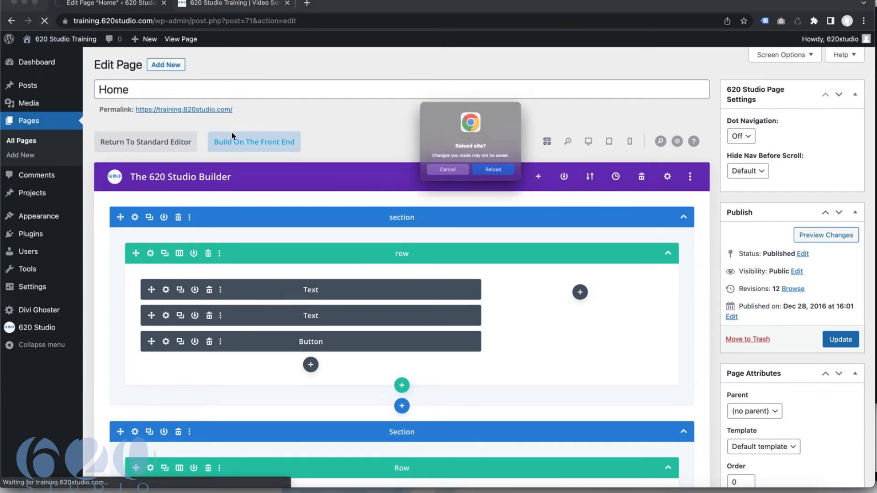
left_click(490, 178)
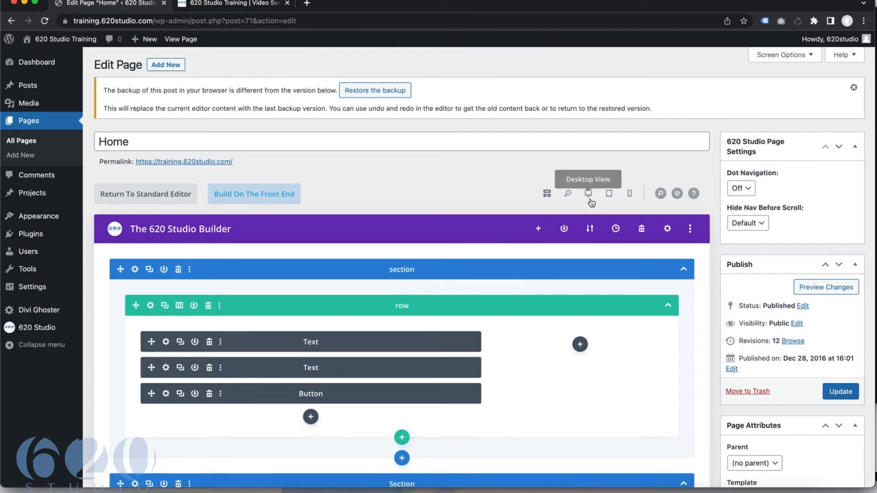
- Open the Home page in the front-end visual builder and compare it with the live site in the other tab
left_click(269, 195)
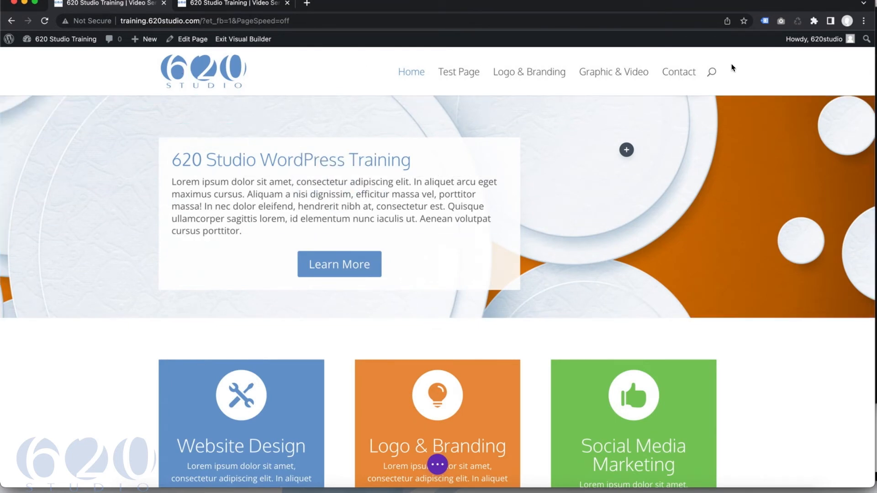
left_click(206, 4)
left_click(101, 3)
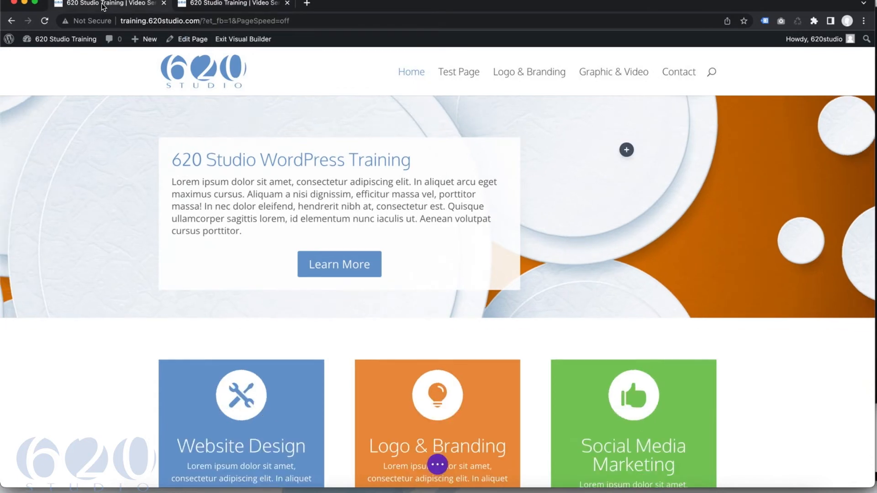
left_click(232, 5)
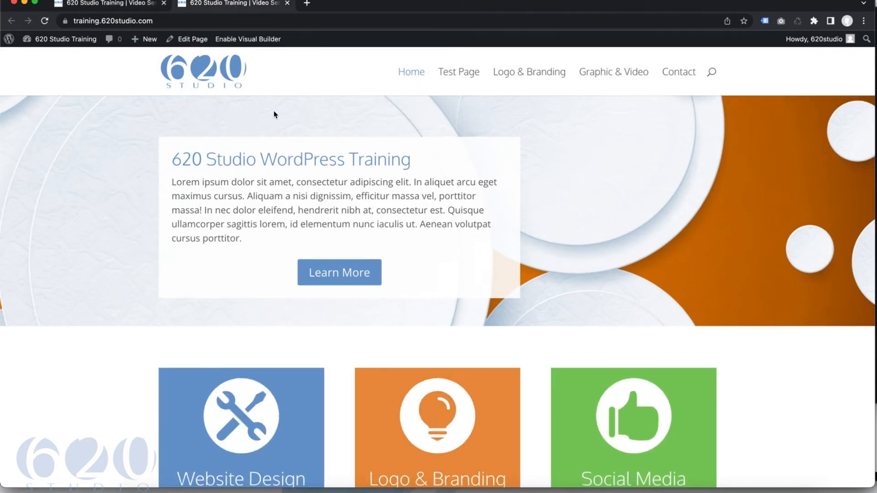
left_click(132, 3)
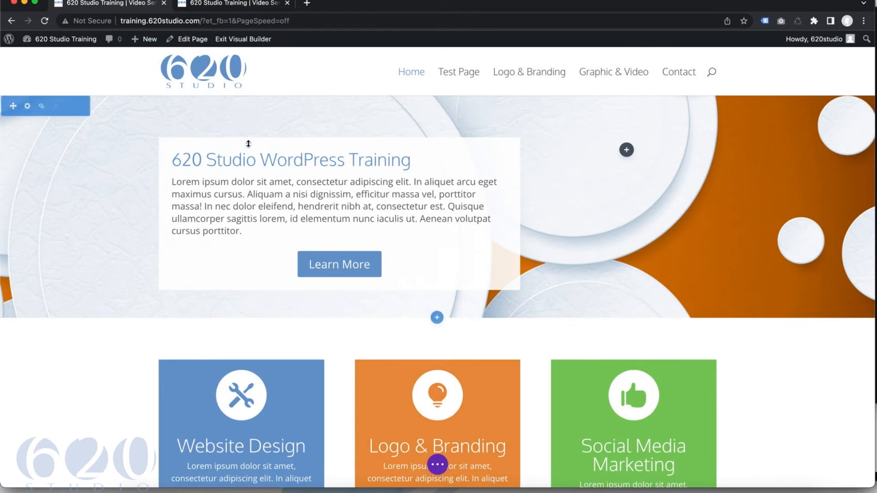
- Look over the Home page's sections in the visual builder, from the hero down past the testimonials and back
scroll(424, 205, "down", 3)
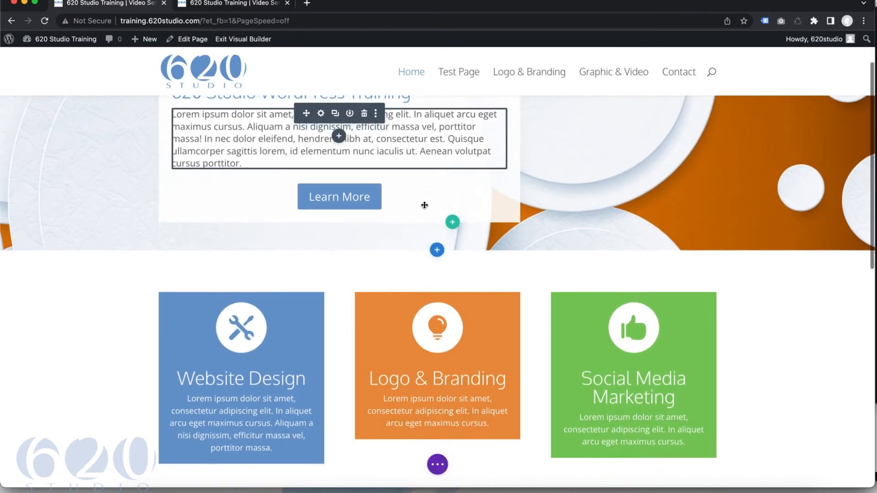
scroll(424, 205, "down", 2)
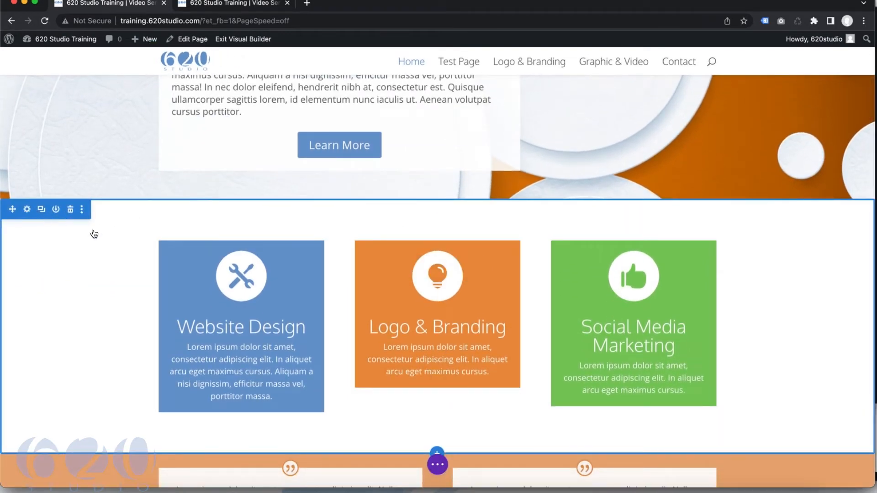
scroll(395, 270, "down", 10)
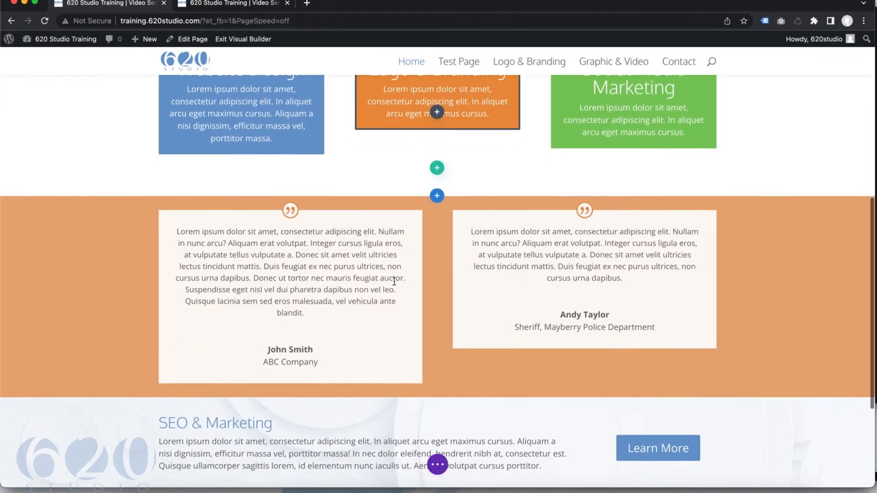
scroll(394, 281, "down", 3)
scroll(393, 281, "up", 18)
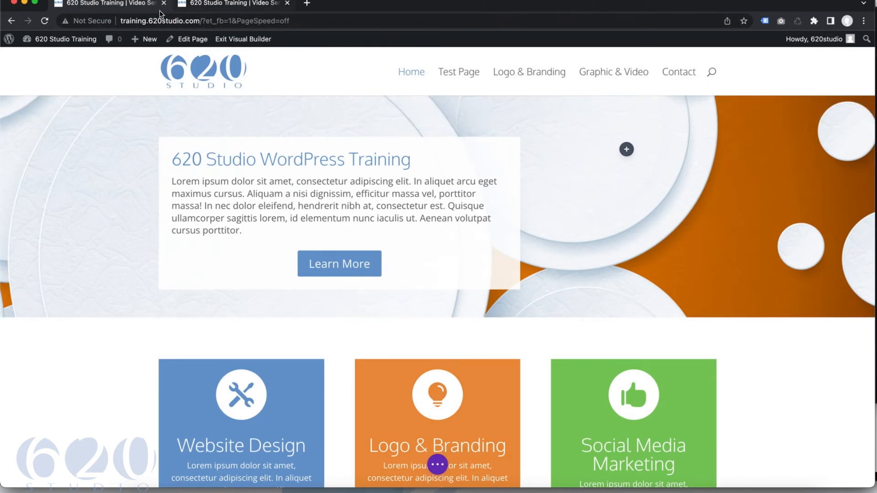
- Return to the admin Pages list, and on the live site visit Test Page and go back to Home
left_click(192, 39)
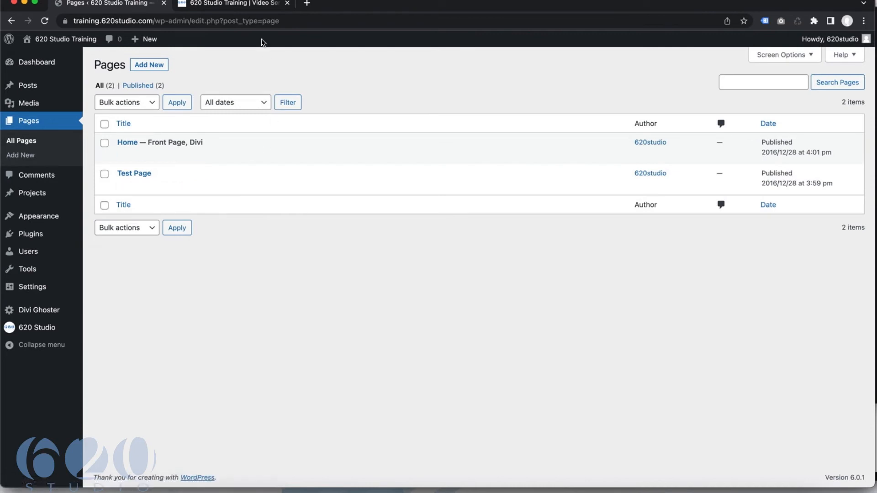
left_click(250, 7)
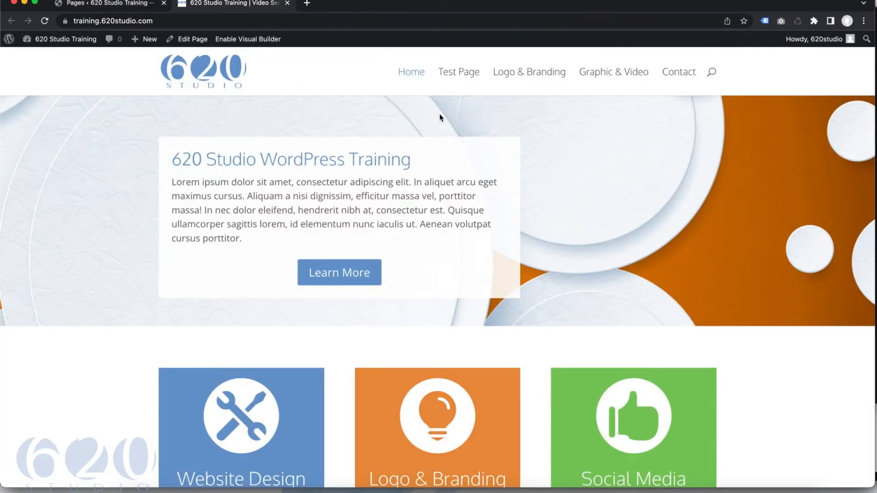
left_click(457, 73)
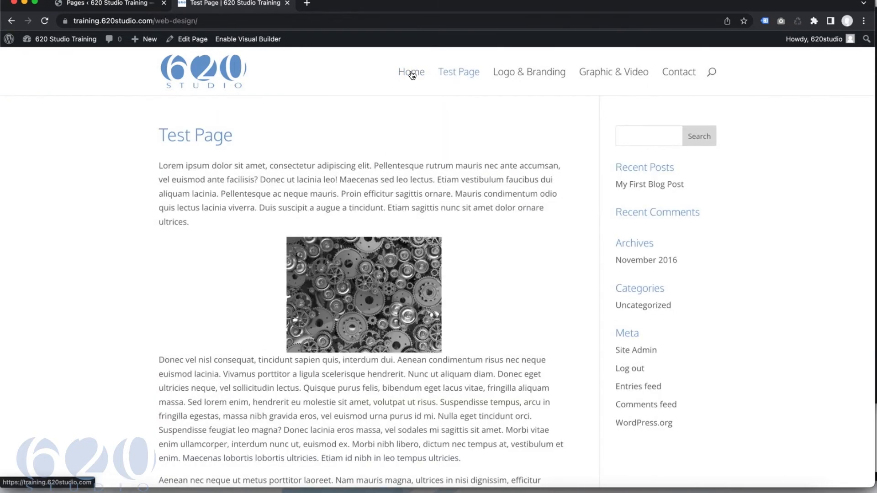
left_click(411, 74)
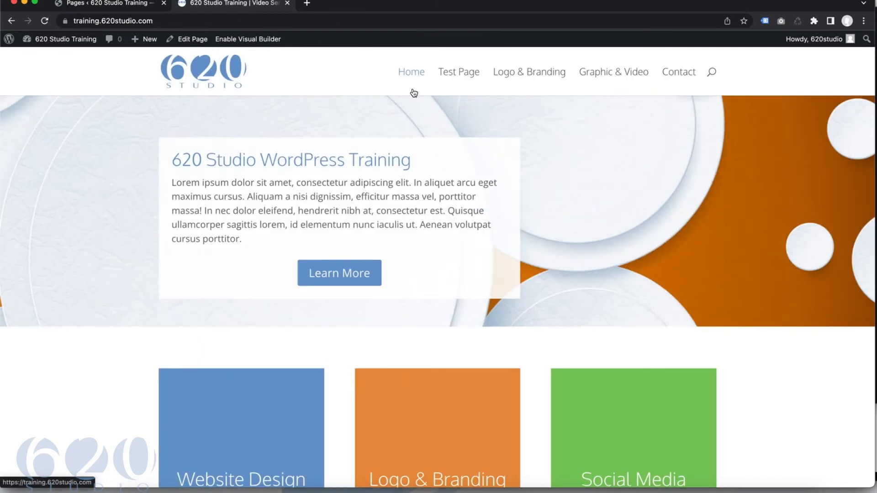
- Enable the visual builder from the live Home page and look over its editable sections down to the footer
left_click(255, 39)
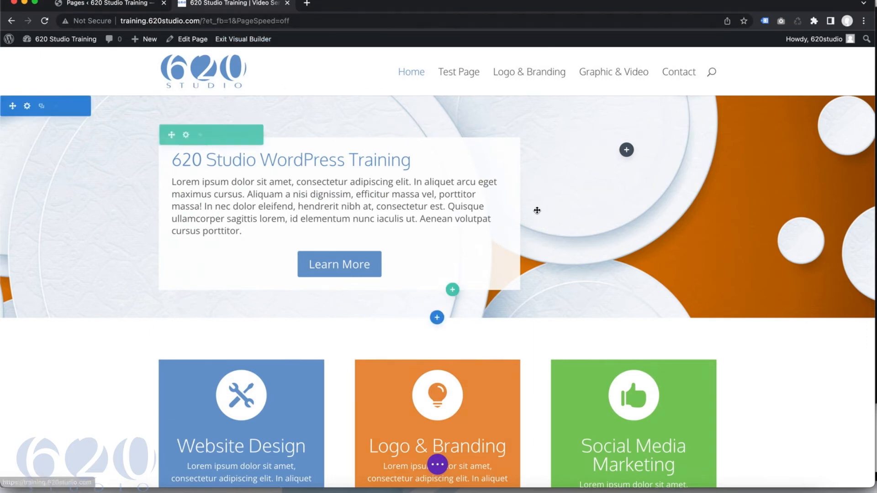
scroll(532, 219, "down", 15)
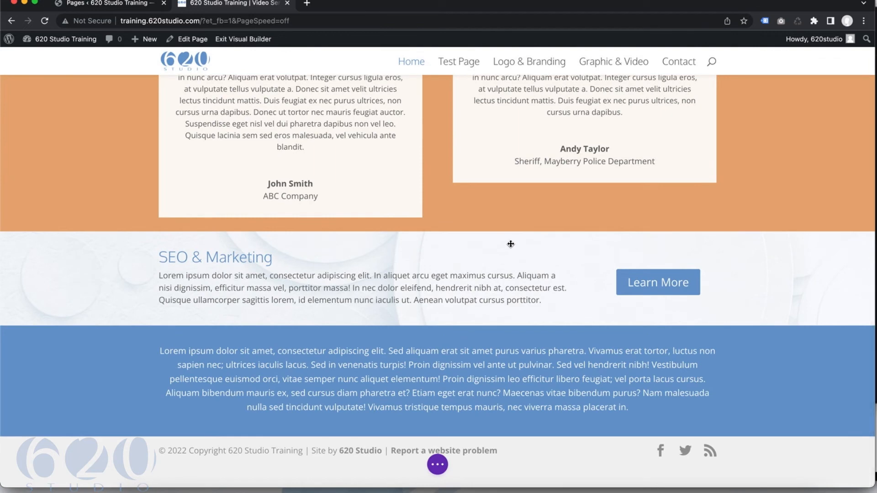
scroll(511, 242, "up", 10)
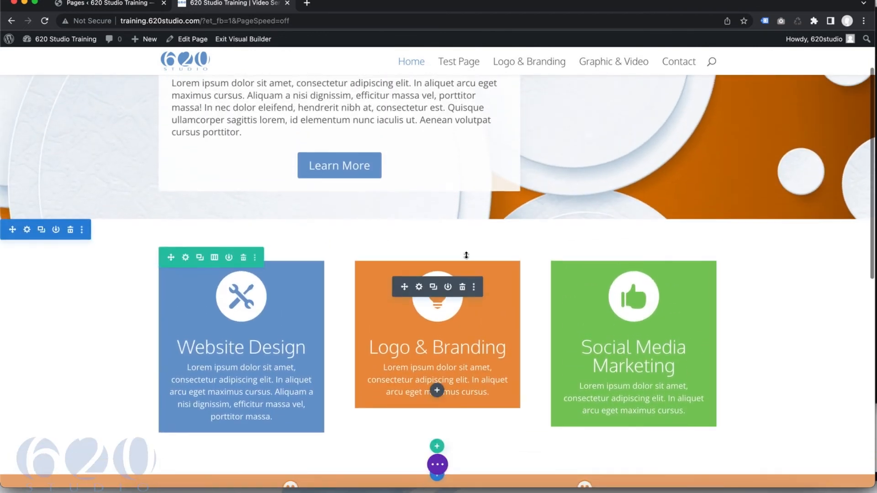
- Expand the builder's page controls and preview the Home page in tablet, phone and desktop views
mouse_move(466, 256)
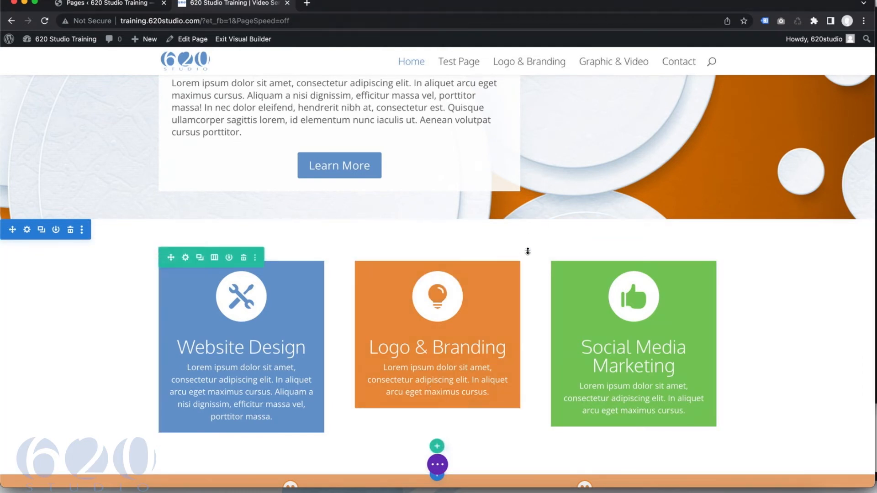
scroll(457, 248, "up", 1)
scroll(458, 248, "up", 3)
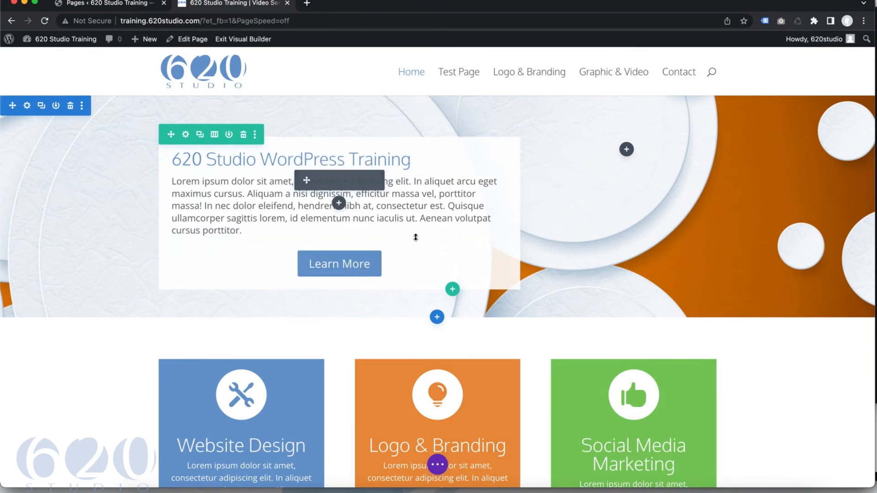
scroll(526, 203, "down", 2)
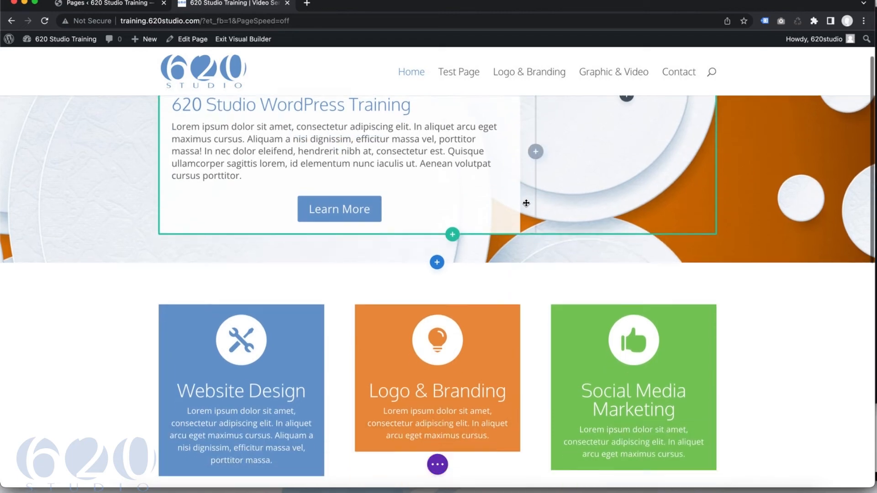
scroll(526, 202, "down", 5)
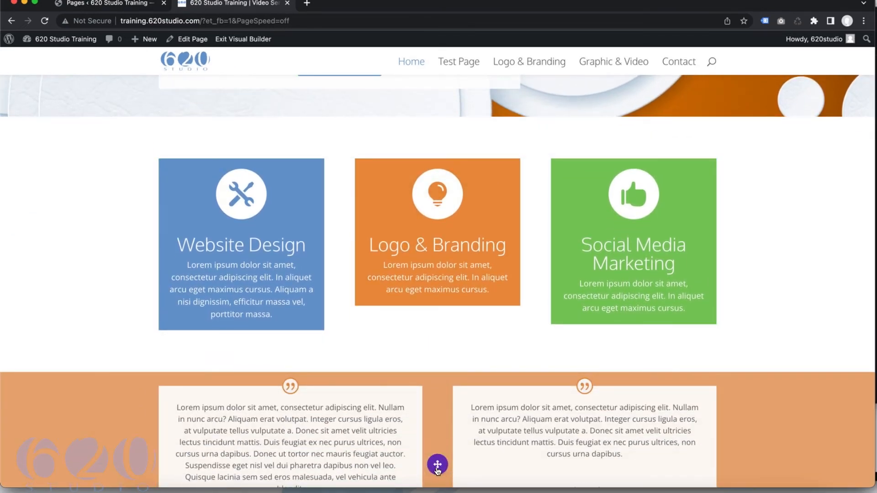
left_click(438, 465)
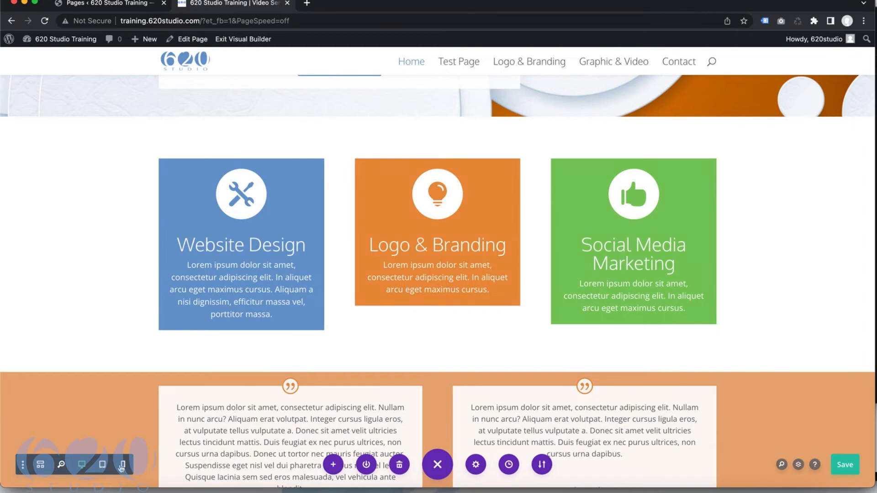
left_click(104, 467)
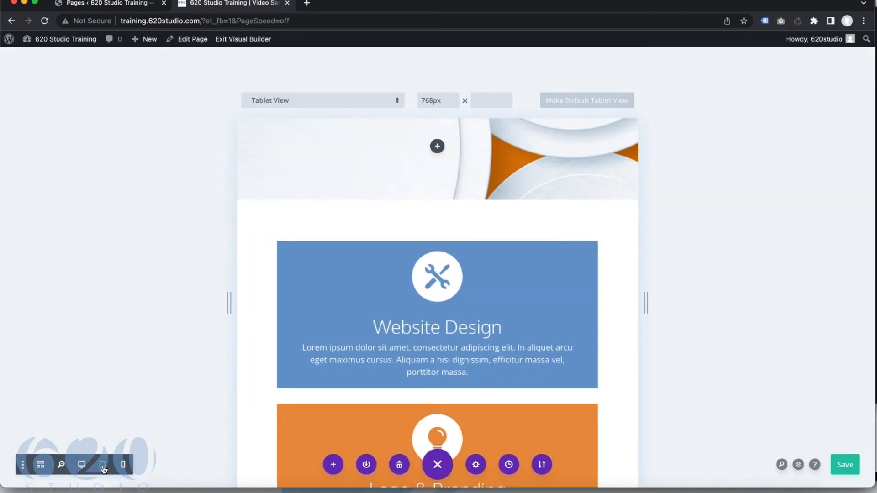
left_click(124, 466)
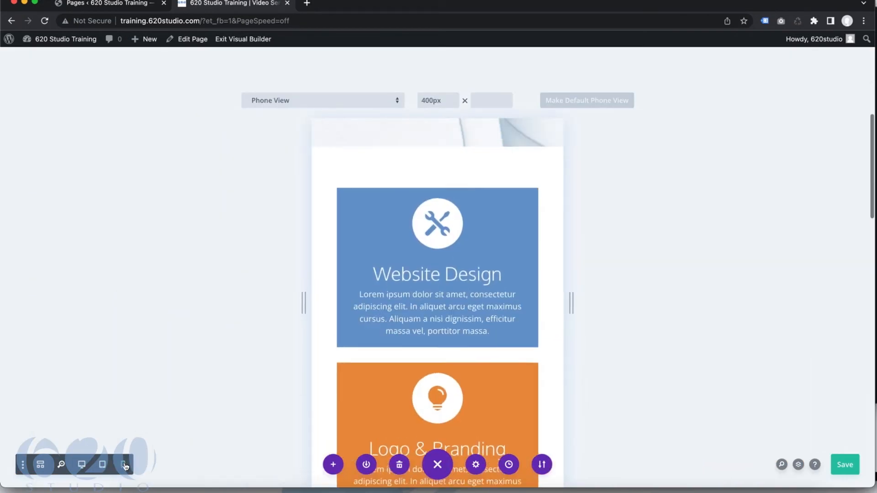
left_click(83, 465)
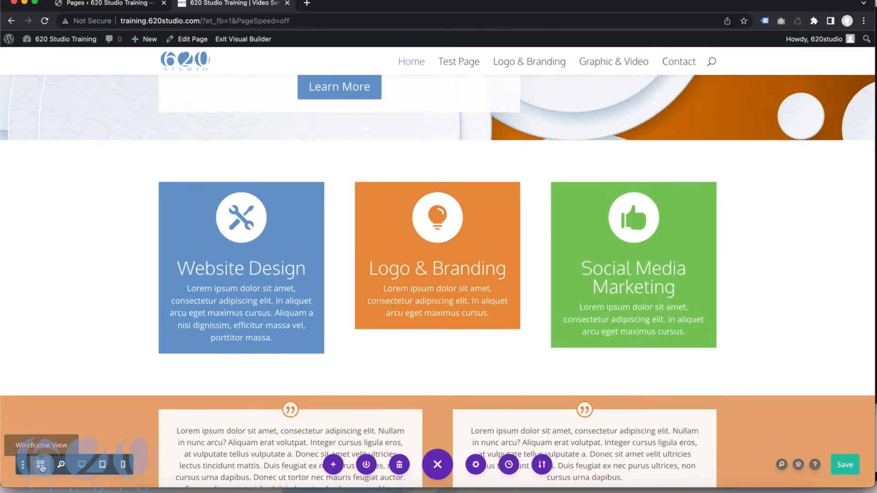
- Examine the Home page's section, row and module structure in Wireframe View and return to the desktop view
left_click(41, 465)
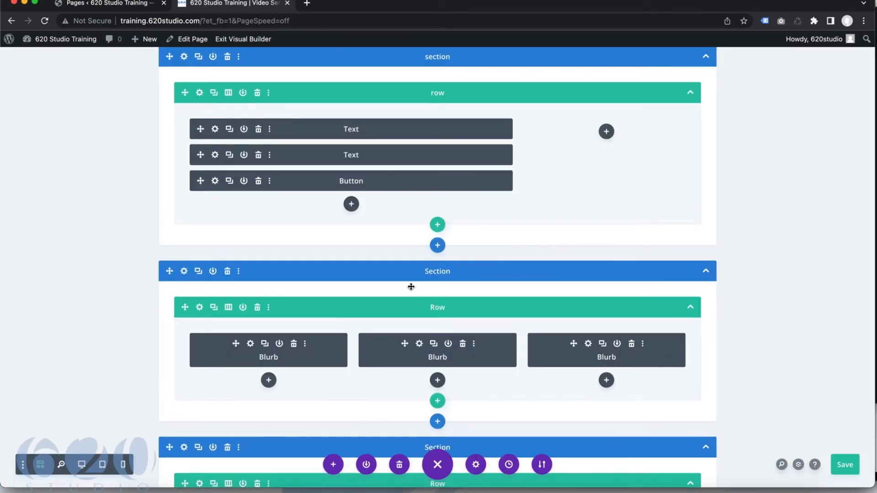
scroll(407, 289, "down", 8)
scroll(293, 342, "up", 8)
left_click_drag(236, 341, 229, 360)
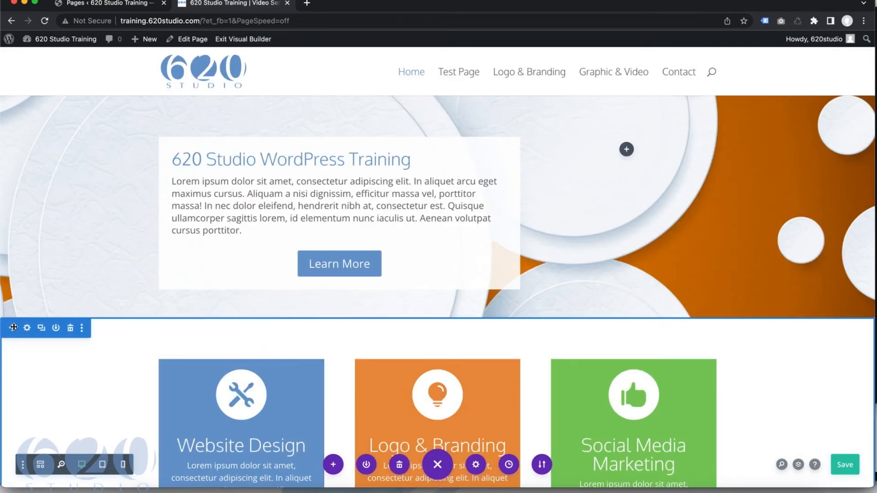
- Try moving the three-blurb section below the SEO & Marketing section and undo the move
scroll(59, 300, "down", 5)
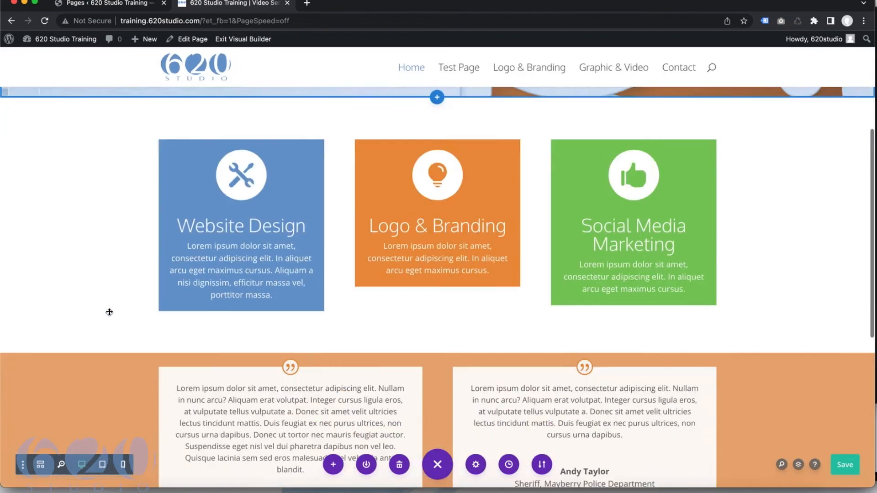
scroll(109, 312, "up", 5)
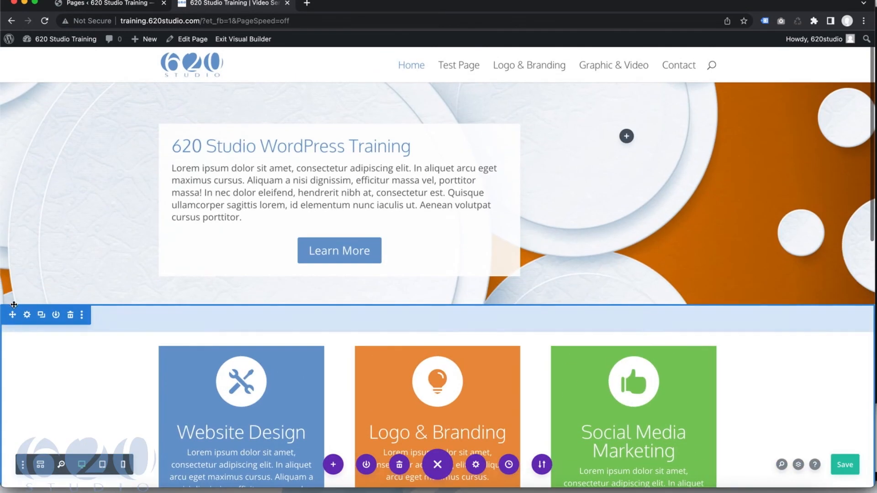
left_click_drag(12, 328, 39, 368)
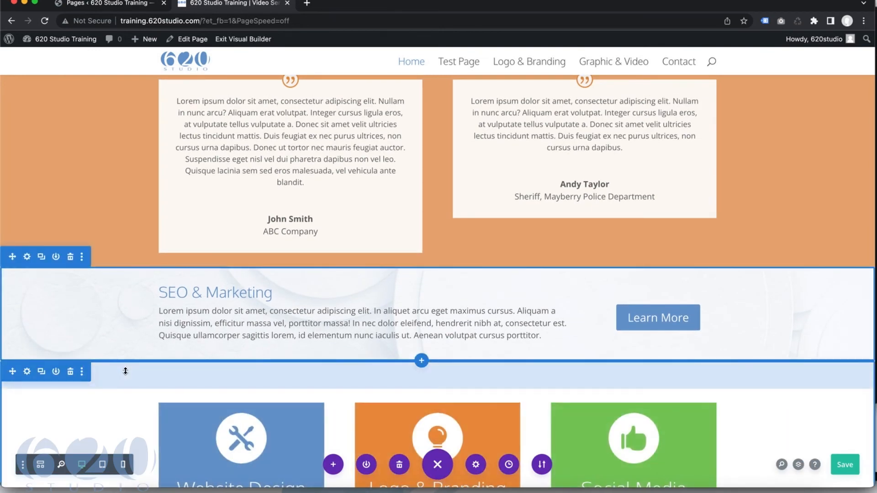
key("super+z")
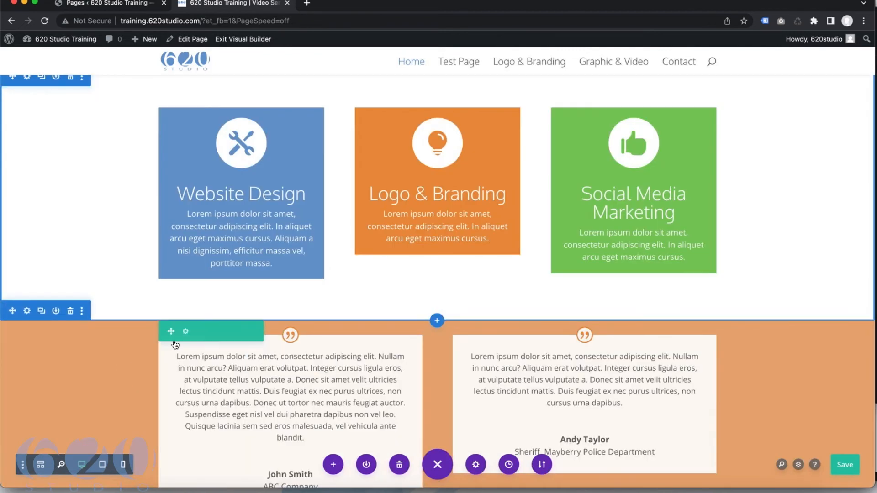
- Open the Builder Settings, check the default interaction mode options, and close the settings without choosing another one
scroll(177, 344, "down", 3)
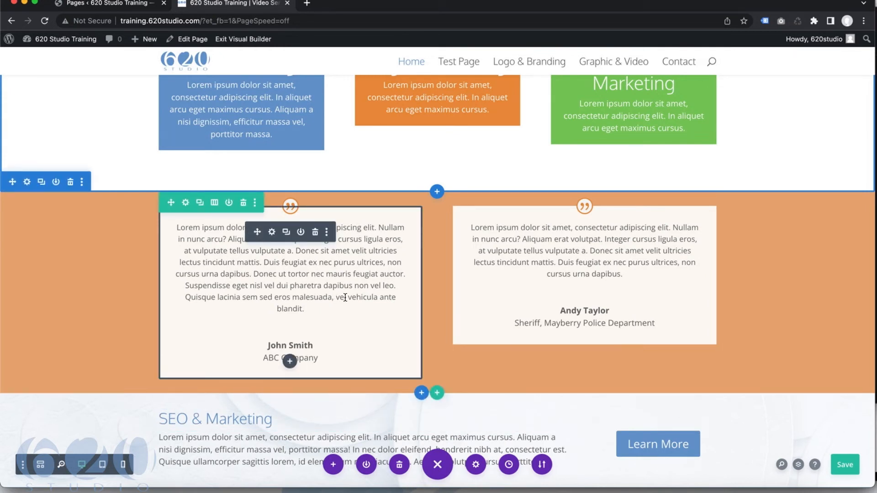
left_click(42, 465)
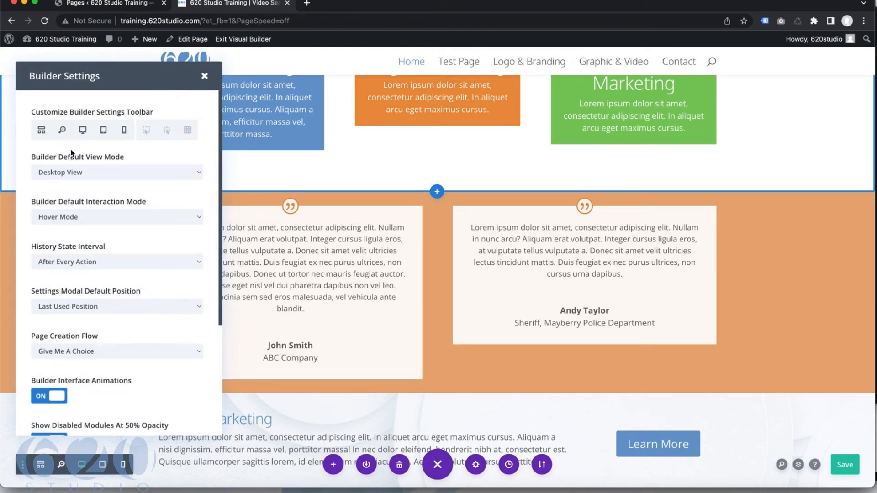
left_click(71, 220)
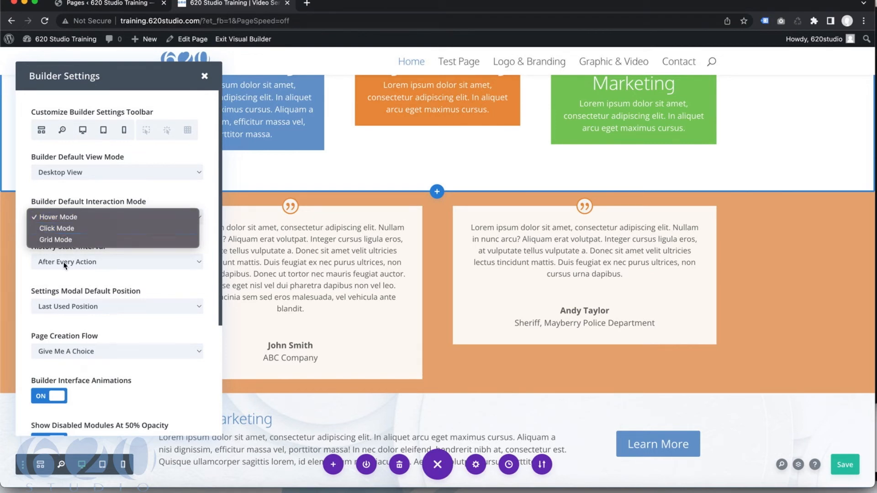
left_click(275, 323)
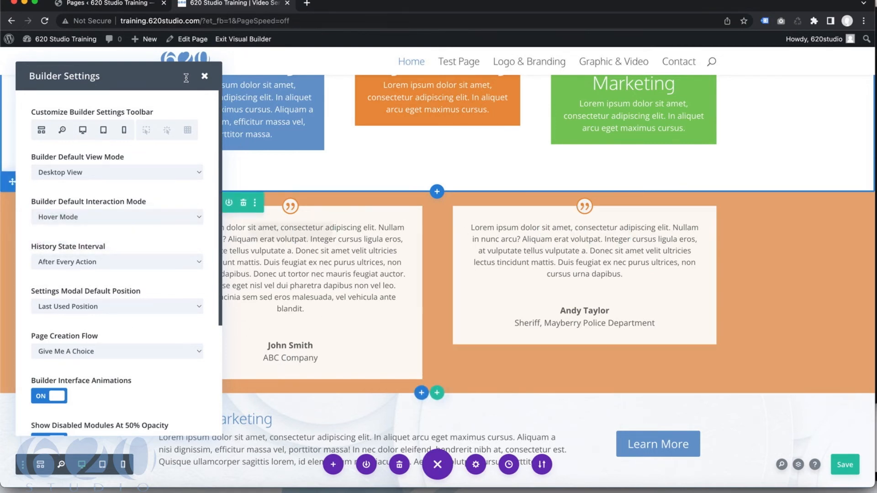
left_click(201, 76)
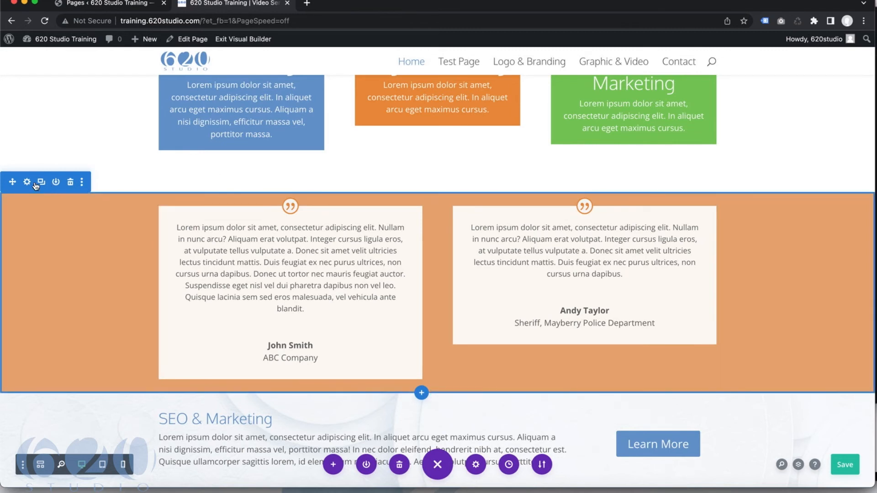
- Set the Builder Default Interaction Mode to Click Mode and close the Builder Settings
left_click(22, 464)
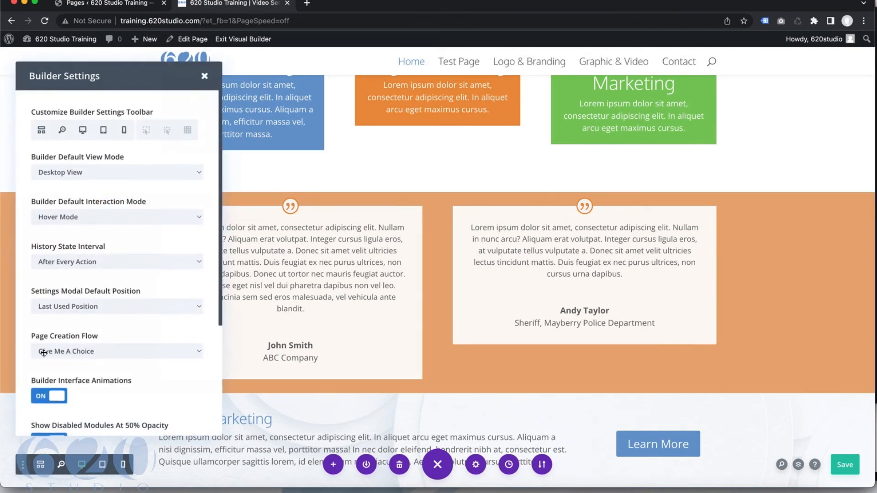
left_click(78, 217)
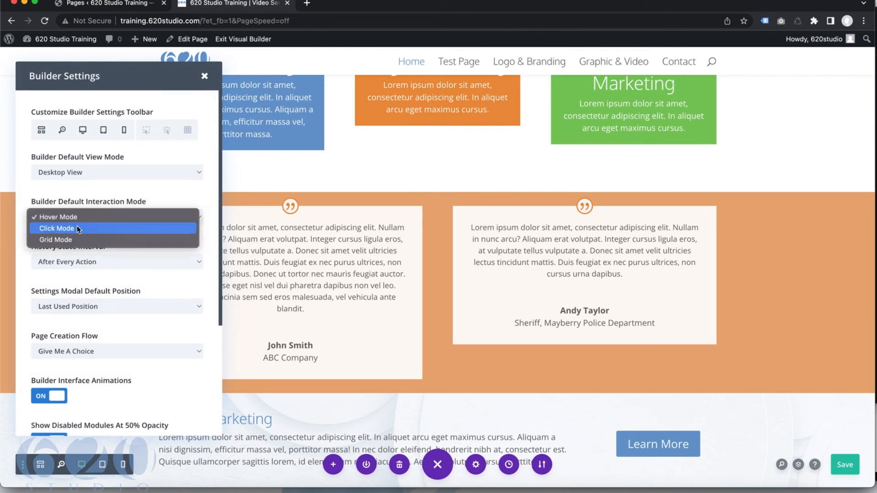
key("Escape")
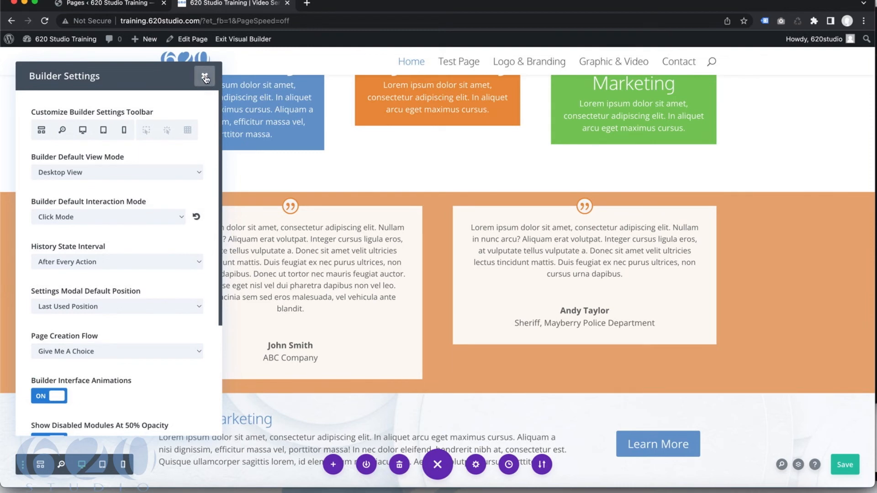
left_click(204, 76)
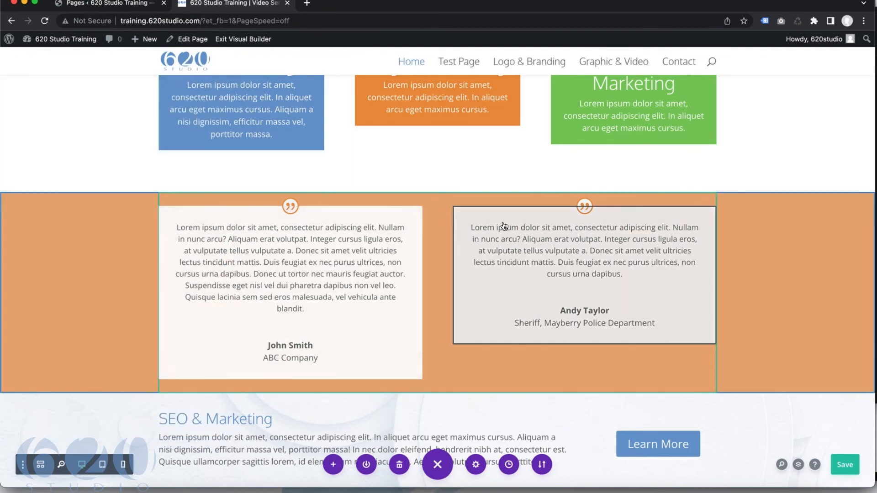
- Try Click Mode by selecting modules in the blurb, testimonial and SEO & Marketing sections to show their editing controls
scroll(137, 289, "down", 3)
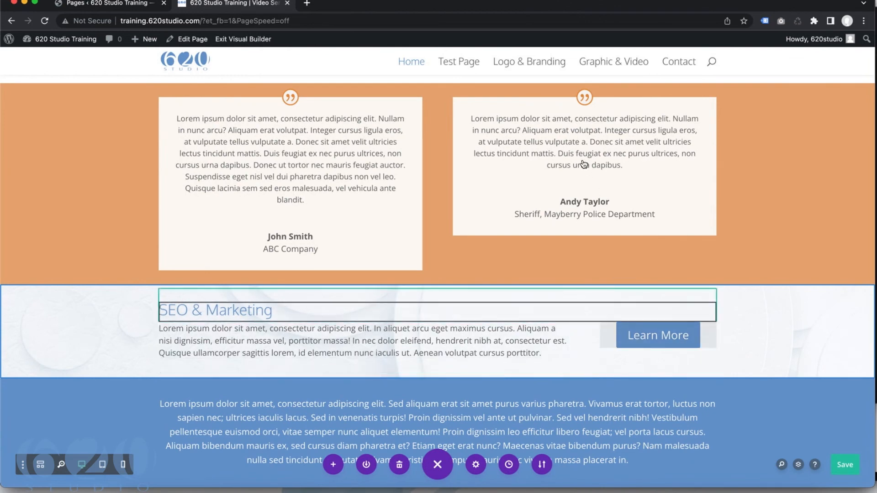
scroll(452, 182, "up", 2)
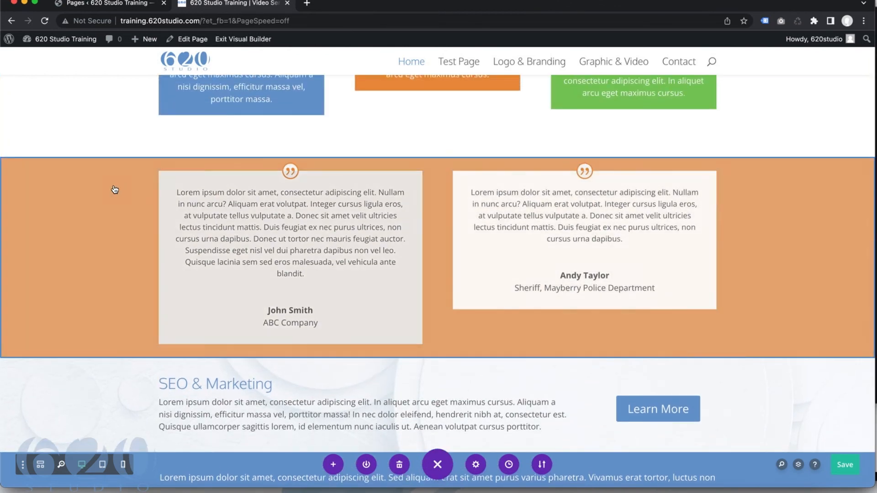
mouse_move(85, 173)
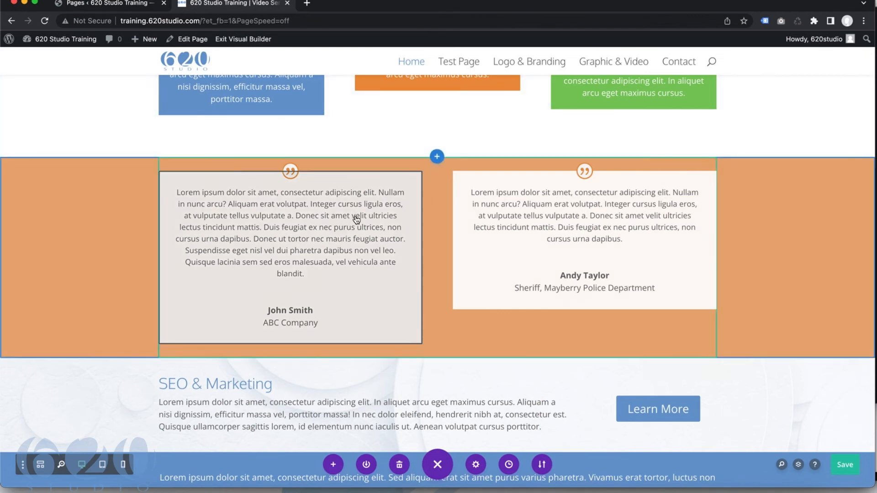
scroll(329, 203, "up", 4)
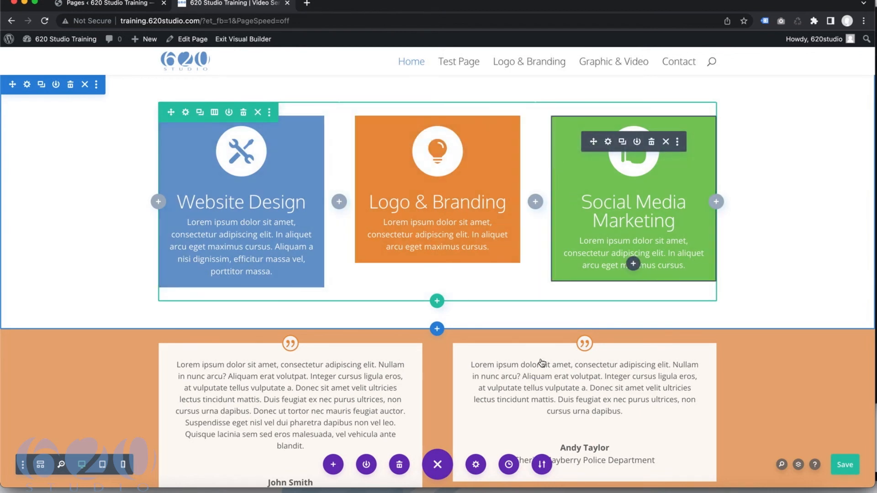
scroll(541, 361, "down", 1)
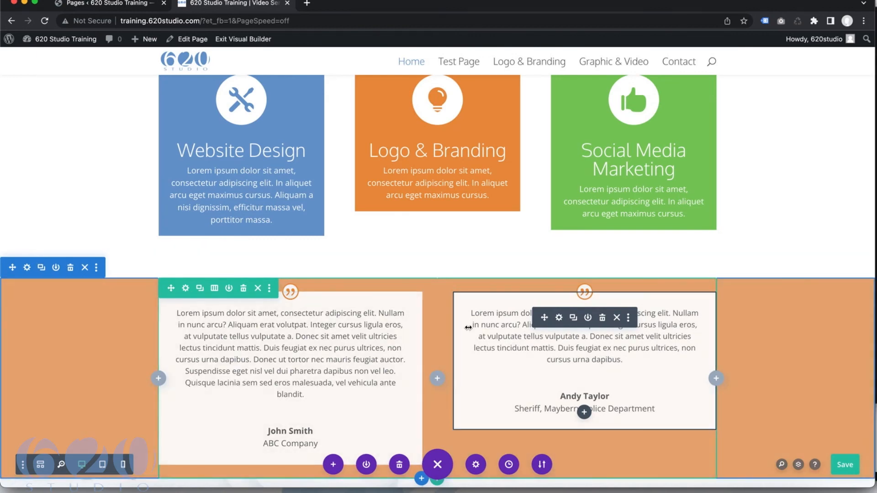
scroll(365, 338, "down", 5)
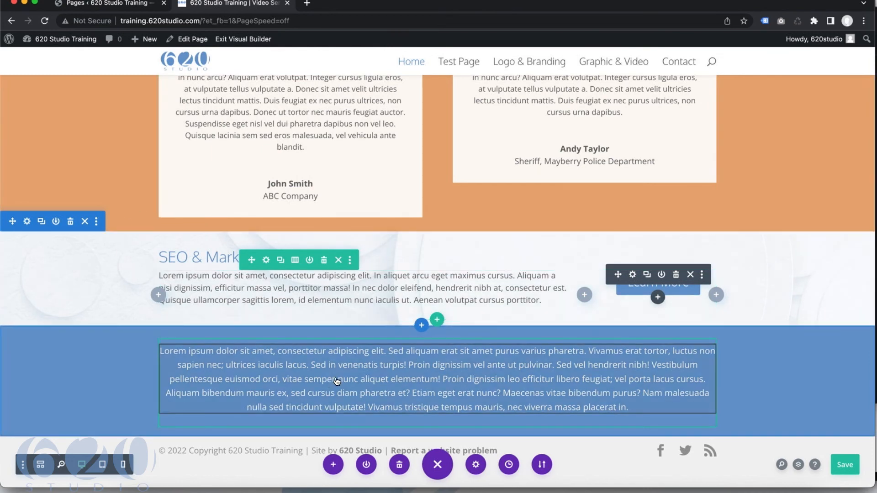
- Set the Builder Default Interaction Mode to Grid Mode and look over the editing controls across the Home page
left_click(22, 465)
left_click(81, 218)
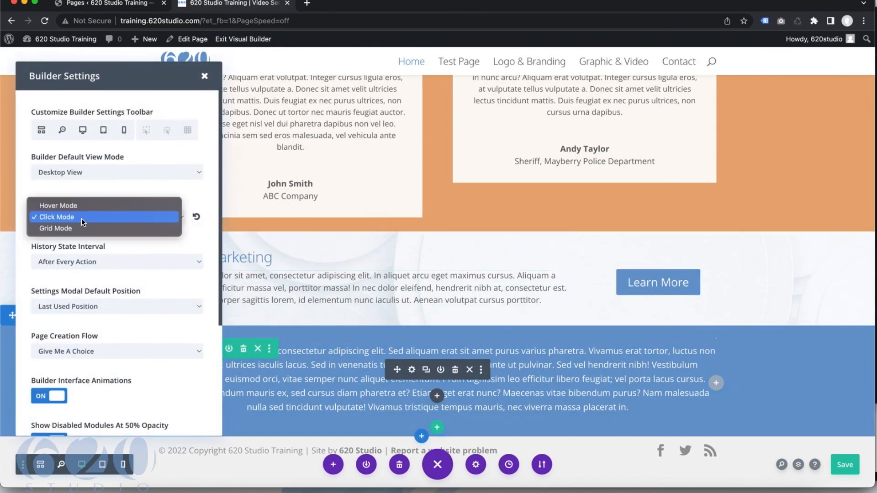
left_click(75, 229)
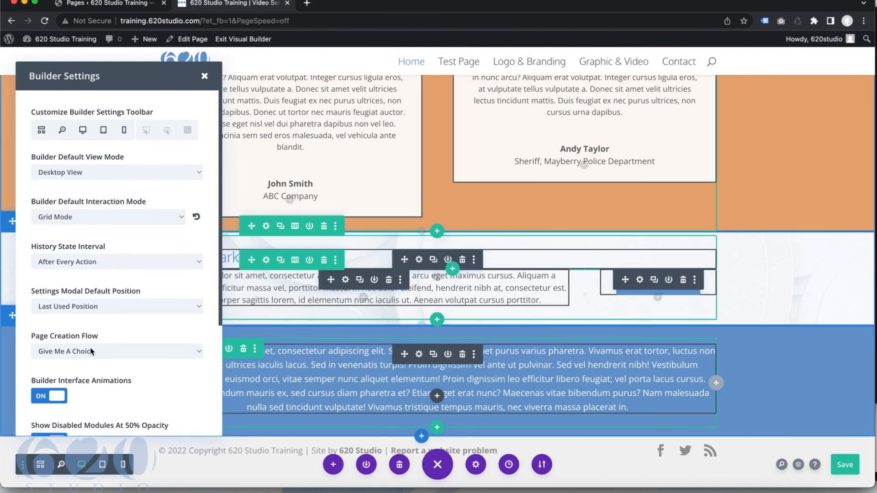
left_click(204, 75)
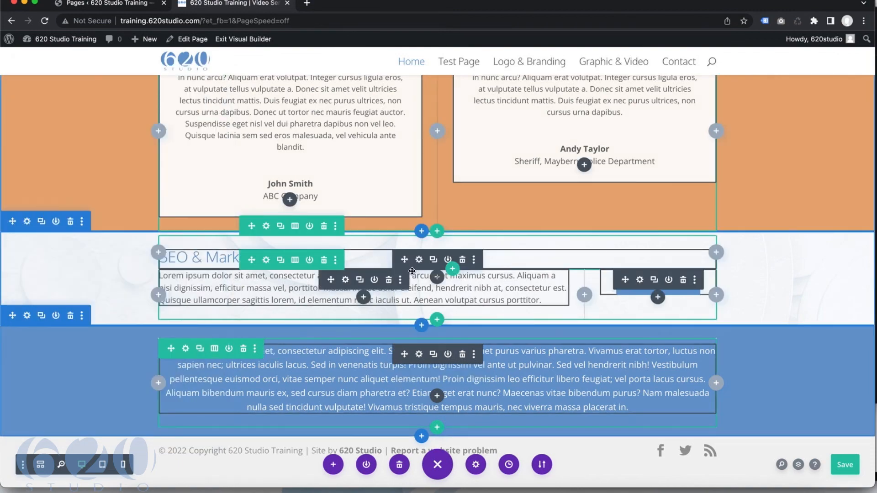
scroll(452, 274, "up", 15)
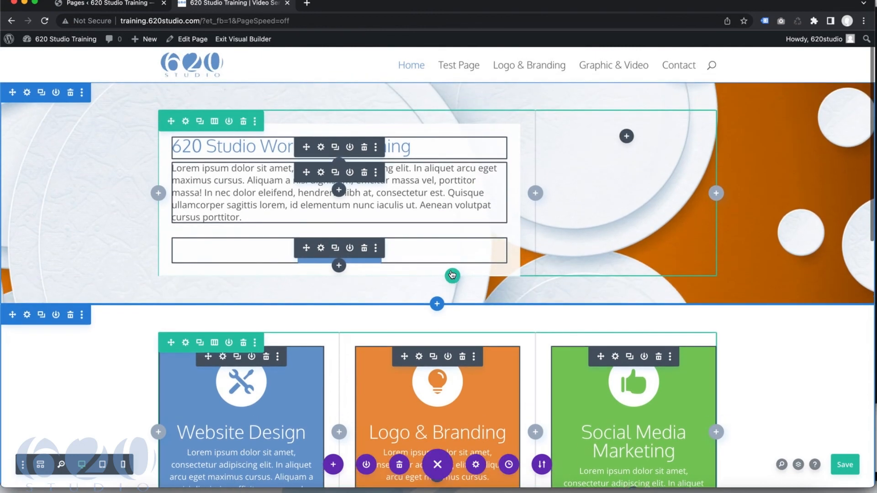
scroll(452, 275, "up", 2)
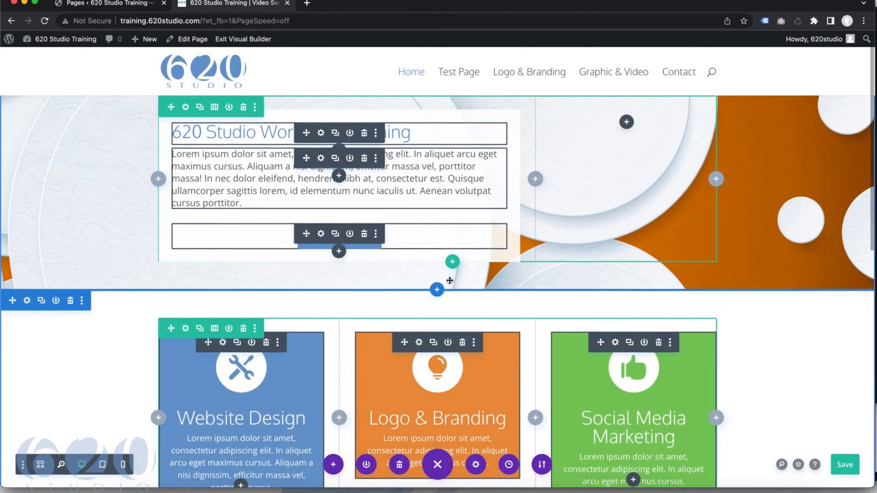
scroll(450, 280, "down", 10)
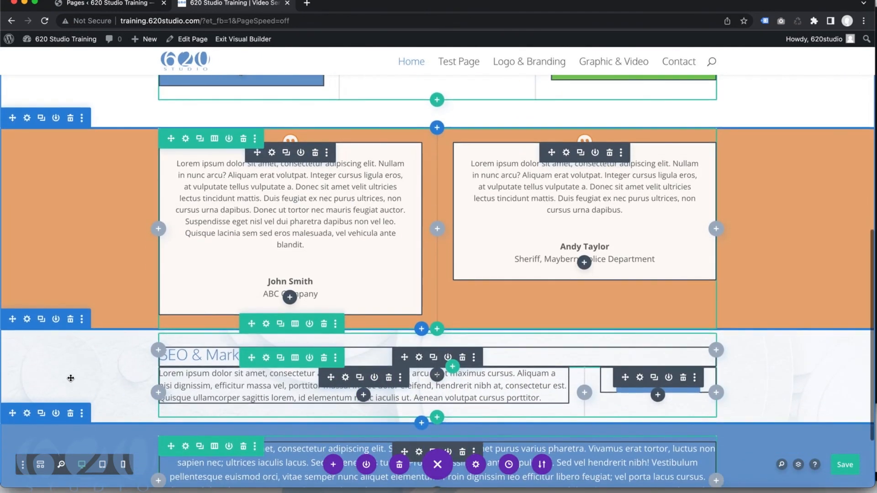
- Set the Builder Default Interaction Mode back to Hover Mode, look over the remaining Builder Settings, and close them
left_click(23, 464)
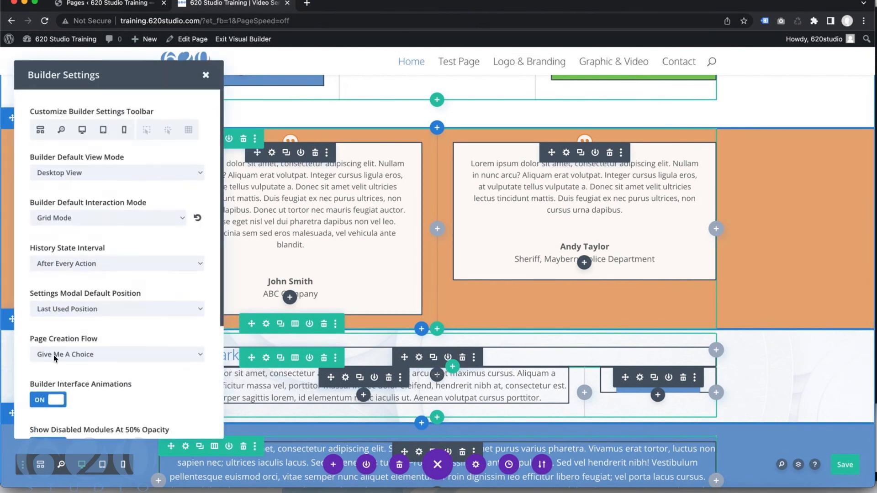
left_click(70, 214)
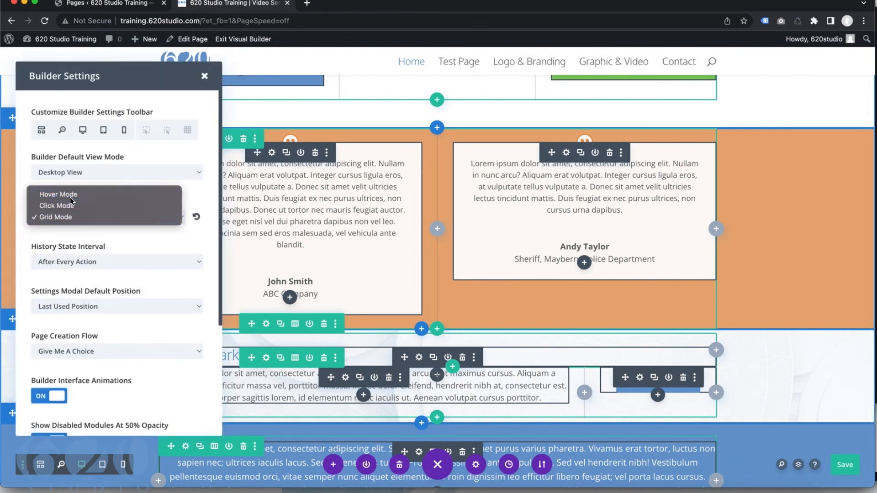
left_click(62, 219)
scroll(57, 352, "down", 5)
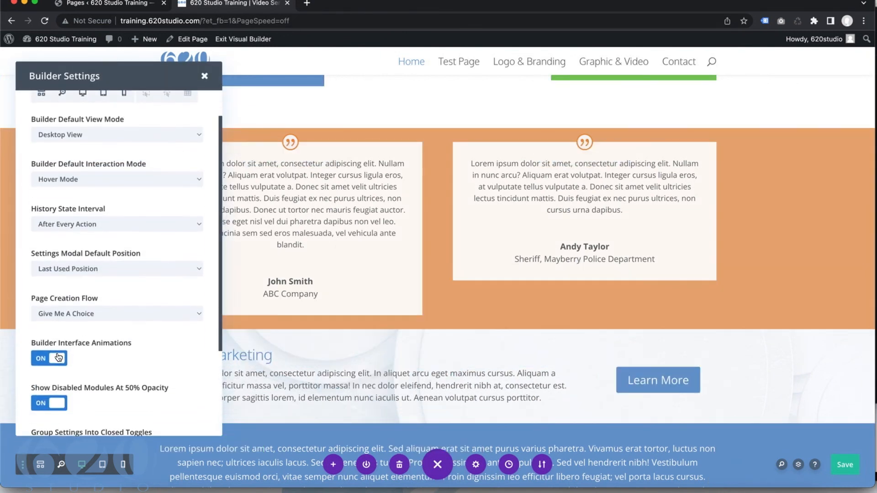
scroll(84, 358, "up", 5)
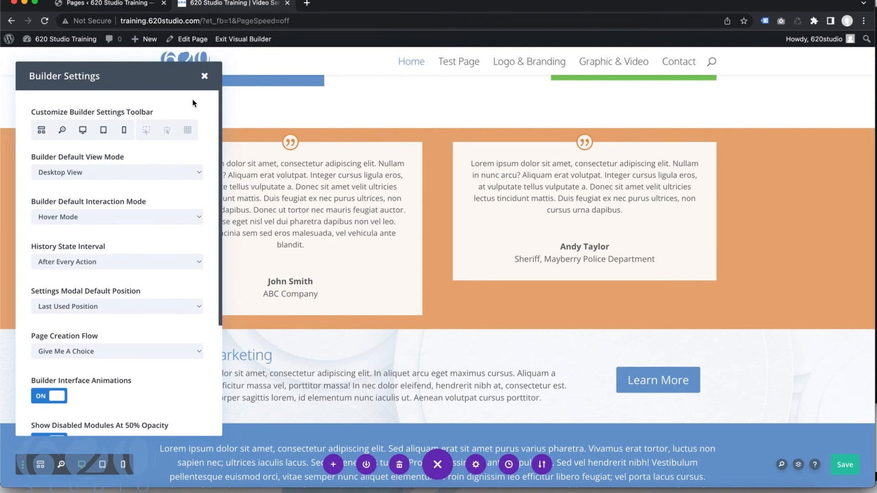
left_click(205, 81)
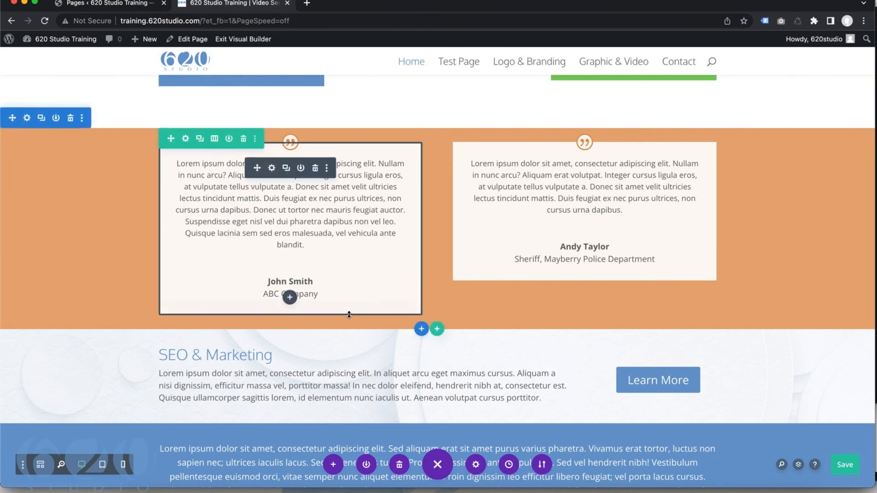
- Review the Home page sections from the top banner to the footer, checking how the editing controls behave in Hover Mode
scroll(507, 343, "down", 2)
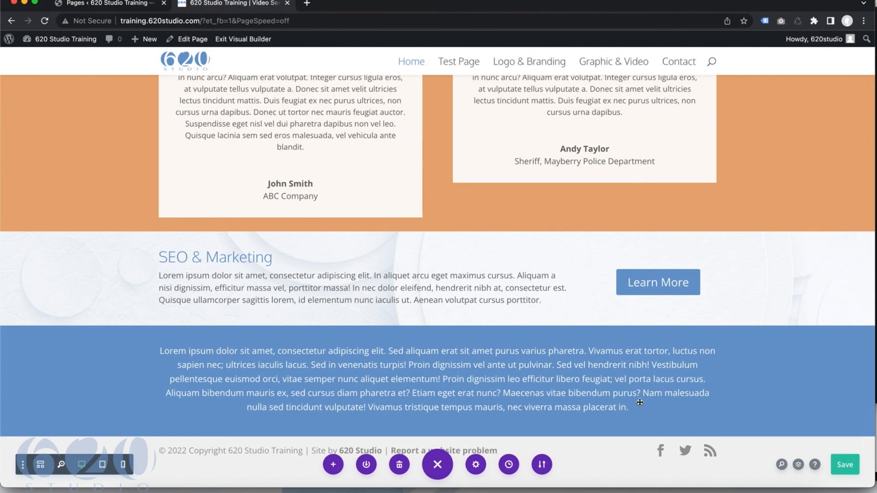
scroll(477, 314, "up", 20)
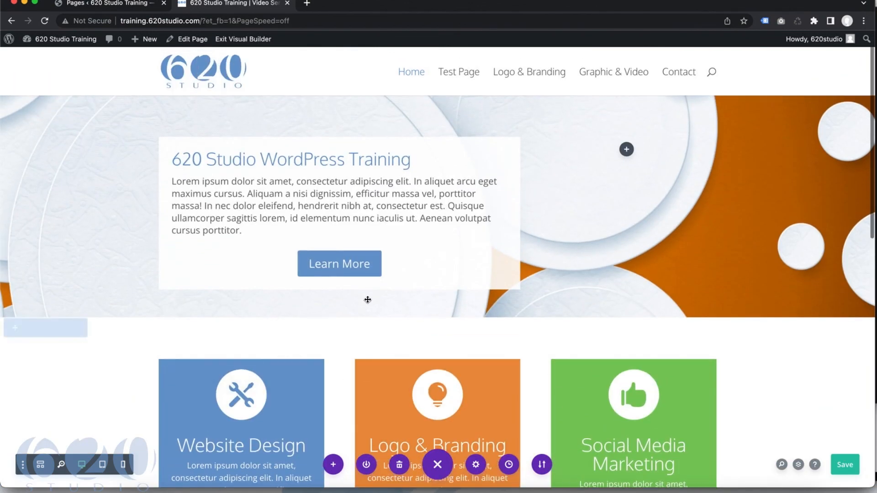
scroll(375, 314, "down", 2)
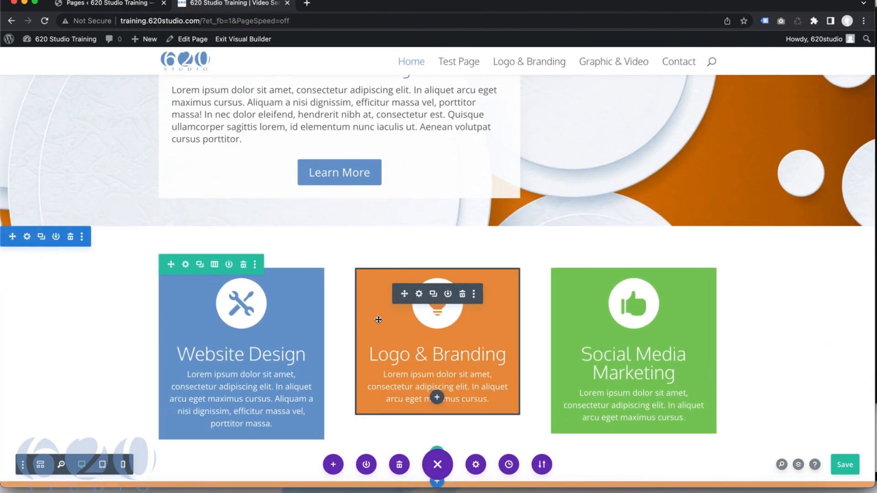
scroll(379, 319, "up", 3)
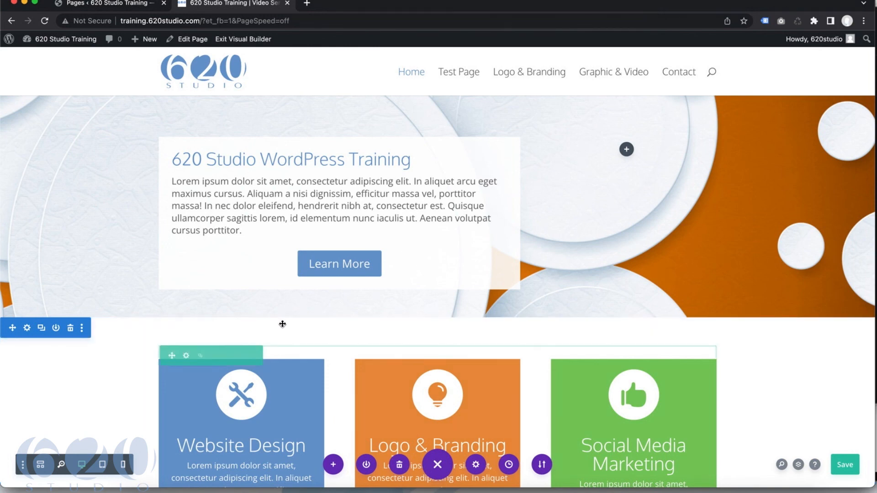
scroll(390, 356, "down", 3)
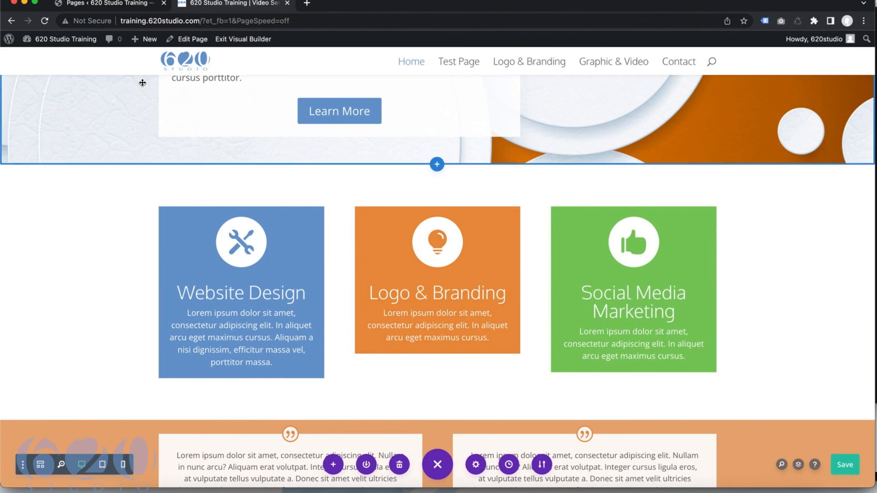
scroll(274, 174, "down", 5)
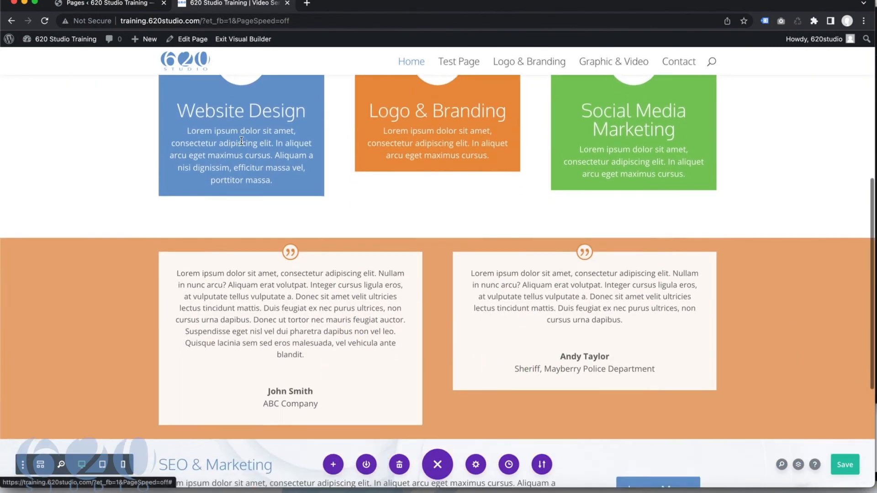
scroll(304, 200, "down", 4)
scroll(304, 200, "up", 15)
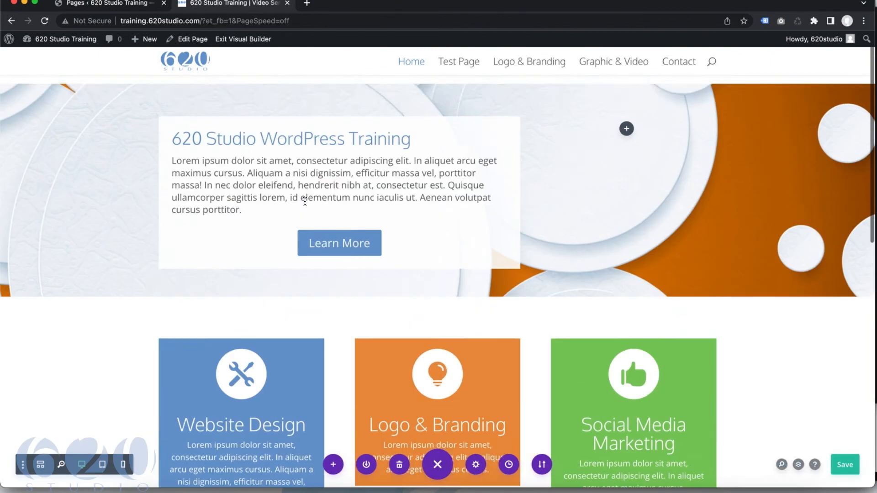